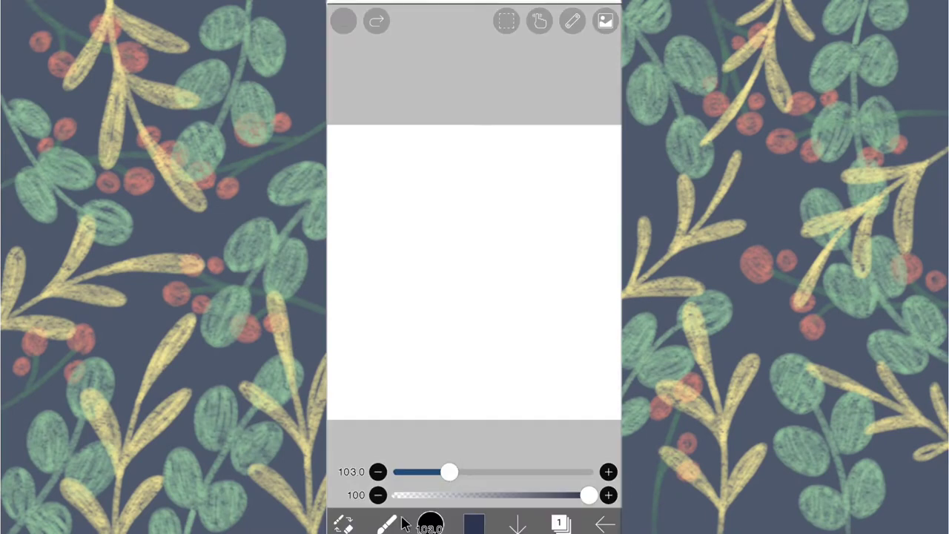
# - Fill the canvas with dark navy using the Bucket and add a new empty layer above
pyautogui.click(389, 523)
pyautogui.click(418, 392)
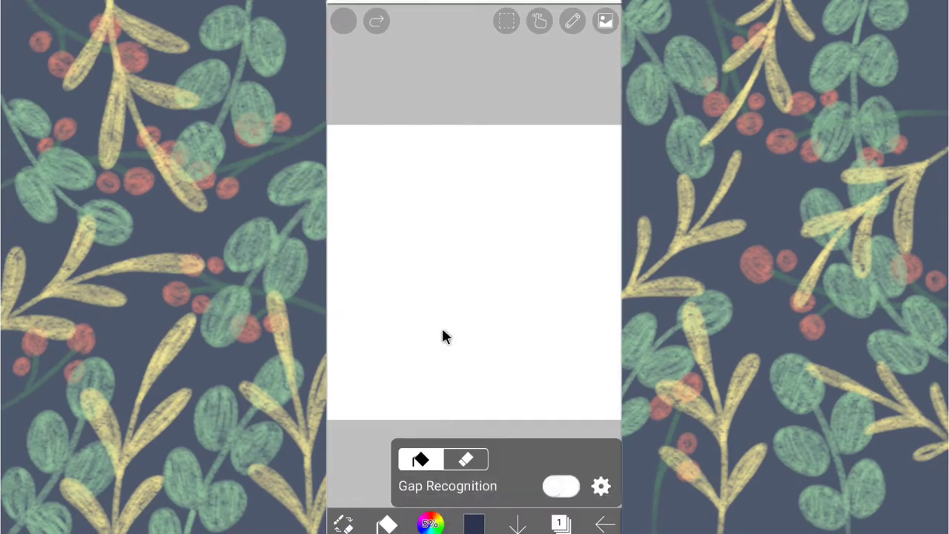
pyautogui.click(456, 306)
pyautogui.click(560, 523)
pyautogui.click(362, 379)
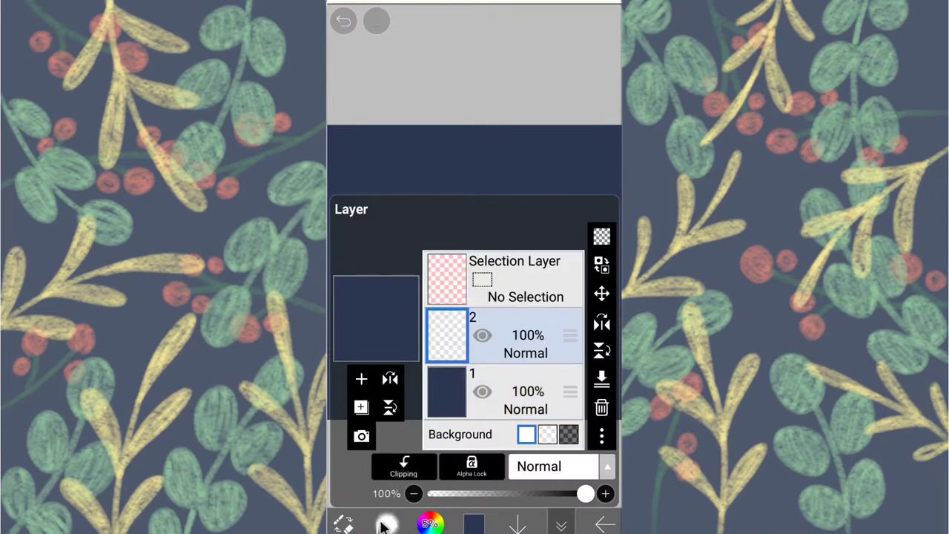
# - Apply the Table frame filter as a 2×2 grid with blue line colour
pyautogui.click(386, 524)
pyautogui.click(410, 290)
pyautogui.click(434, 477)
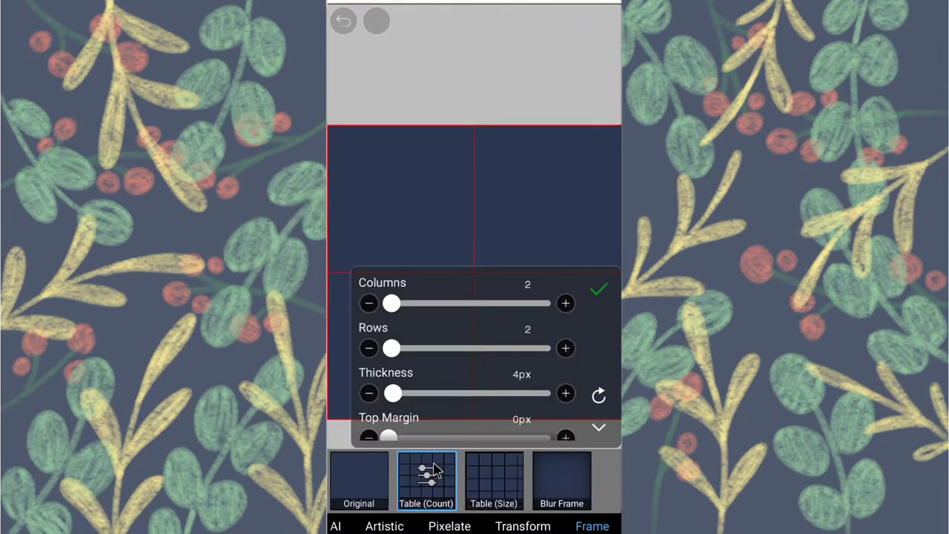
pyautogui.scroll(-6, 522, 368)
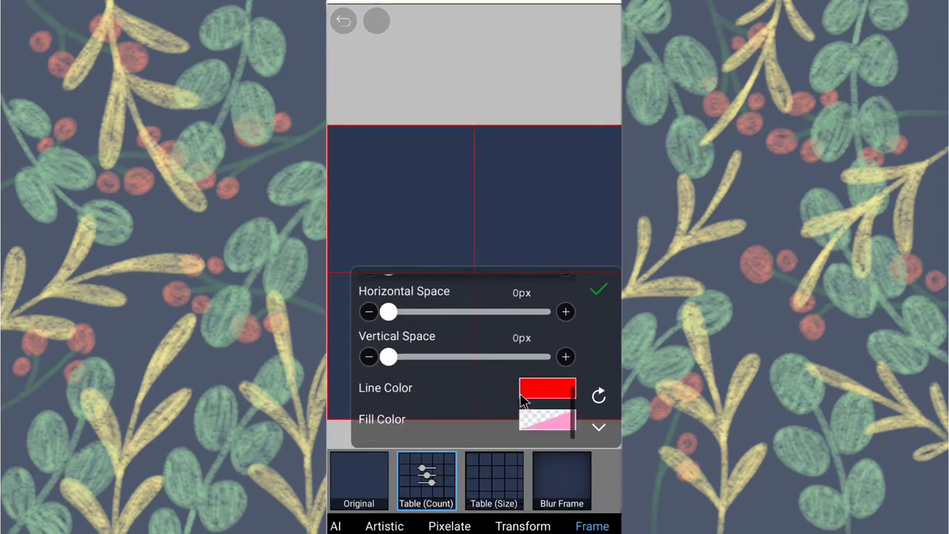
pyautogui.click(527, 391)
pyautogui.click(540, 238)
pyautogui.moveTo(548, 220)
pyautogui.mouseDown()
pyautogui.moveTo(559, 216)
pyautogui.moveTo(587, 235)
pyautogui.moveTo(481, 322)
pyautogui.moveTo(441, 293)
pyautogui.mouseUp()
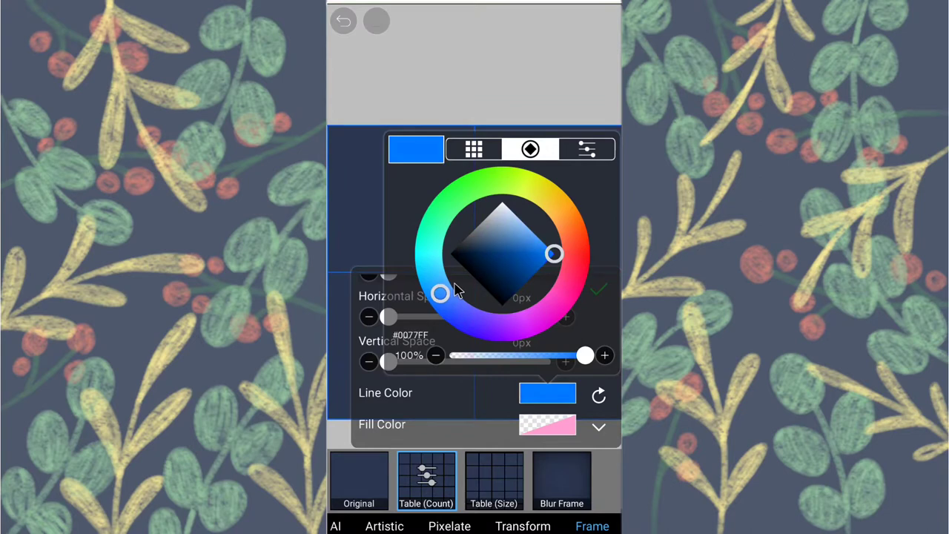
pyautogui.click(518, 110)
pyautogui.click(595, 284)
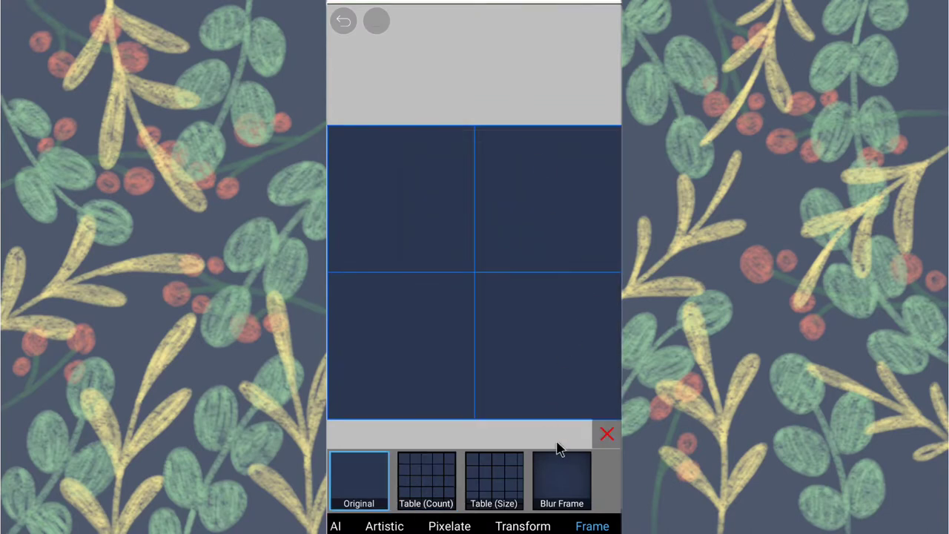
# - Add an empty layer and move it beneath the grid layer
pyautogui.click(606, 434)
pyautogui.click(561, 524)
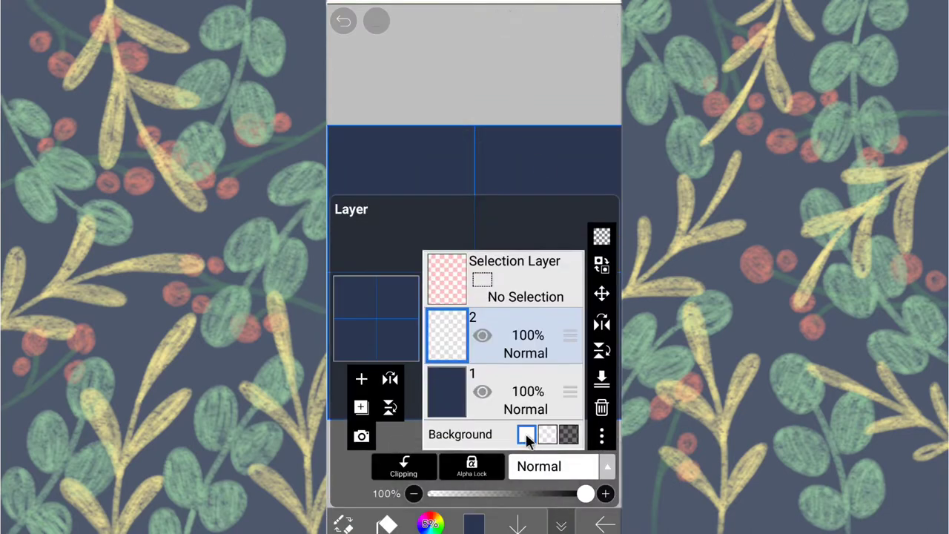
pyautogui.click(361, 379)
pyautogui.moveTo(569, 285); pyautogui.dragTo(569, 349)
pyautogui.click(355, 522)
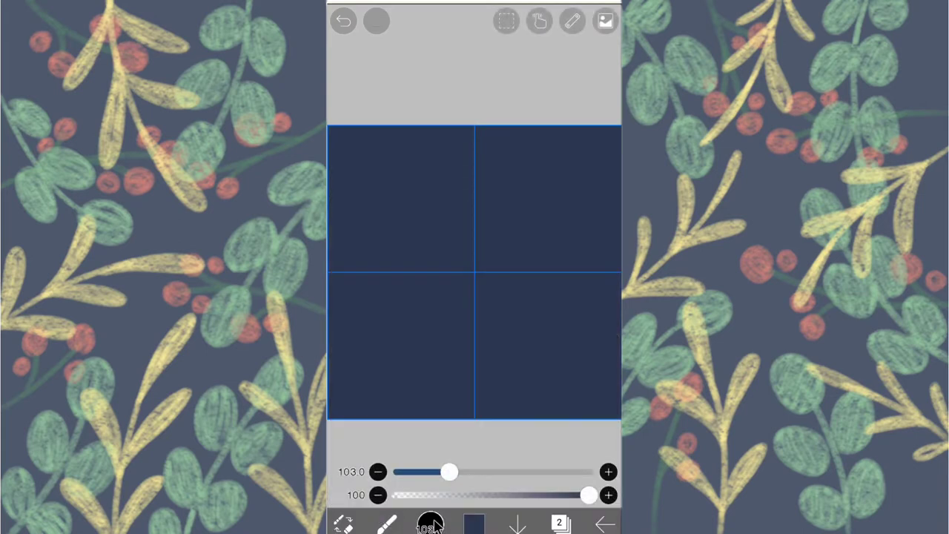
# - Choose the Texture Pen with 100% start and end thickness and rectangle drawing mode
pyautogui.click(430, 523)
pyautogui.click(480, 305)
pyautogui.click(477, 233)
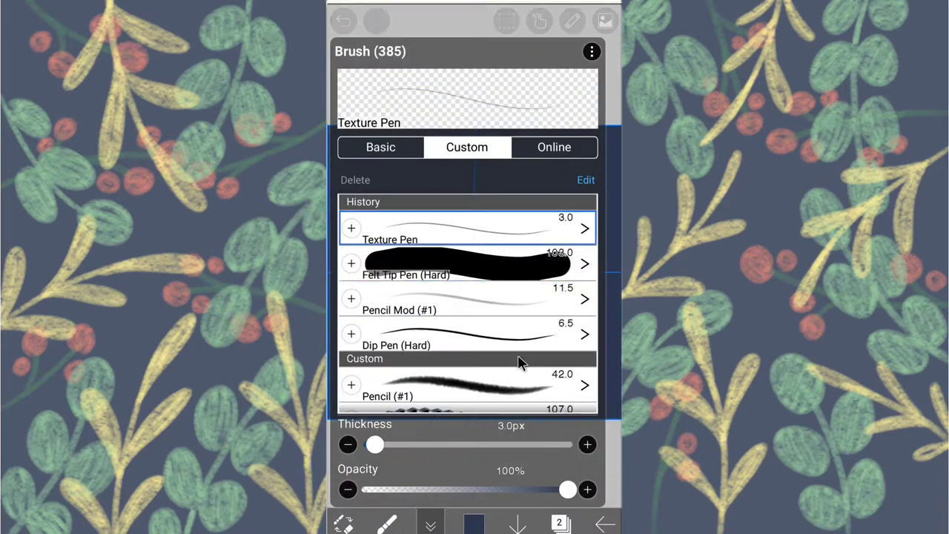
pyautogui.click(583, 233)
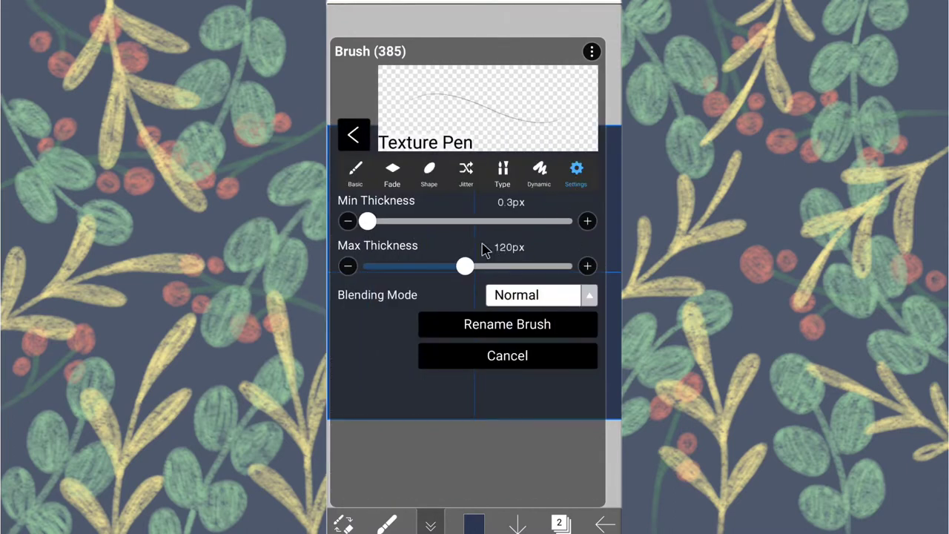
pyautogui.click(366, 172)
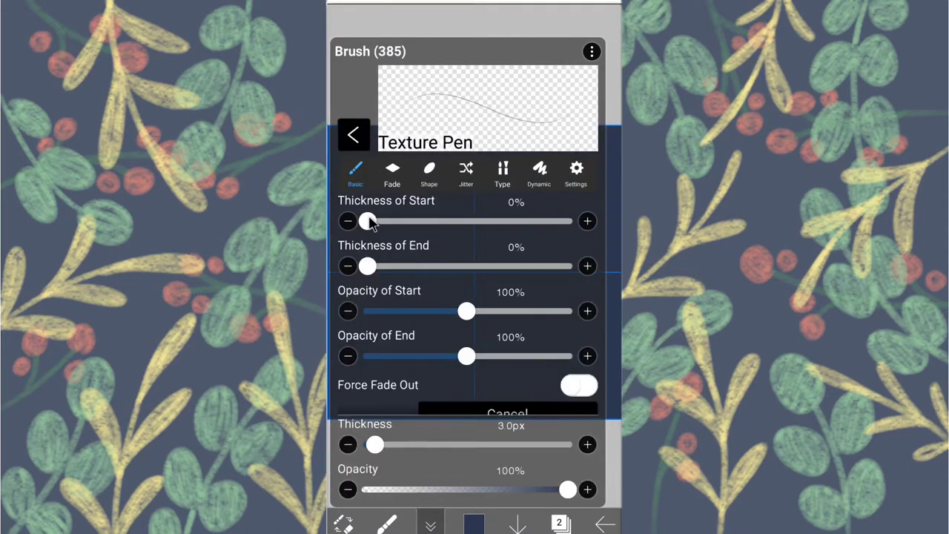
pyautogui.moveTo(369, 222); pyautogui.dragTo(467, 245)
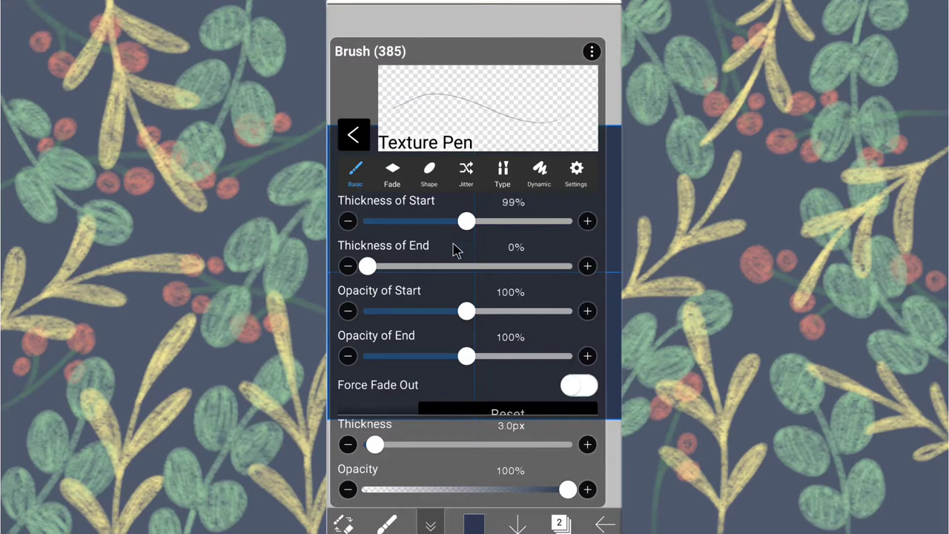
pyautogui.moveTo(368, 267); pyautogui.dragTo(464, 288)
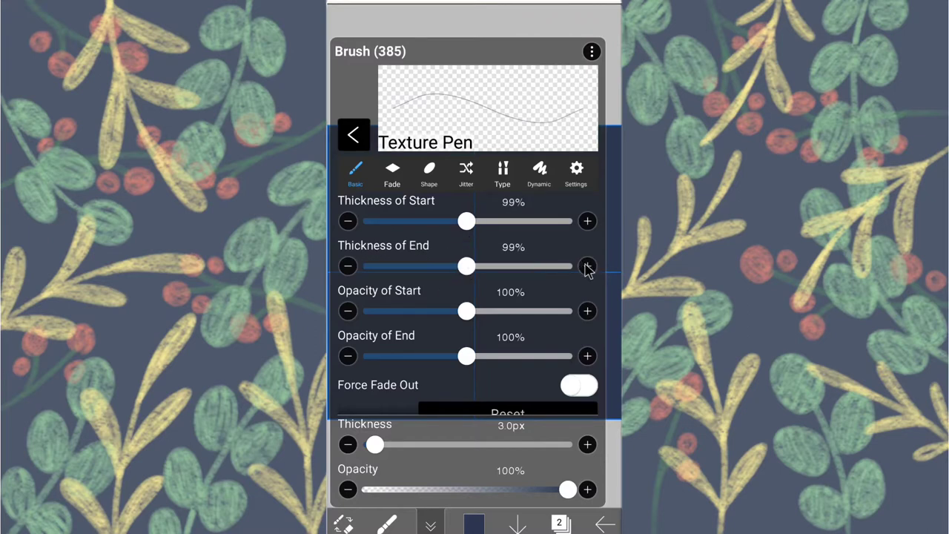
pyautogui.click(588, 221)
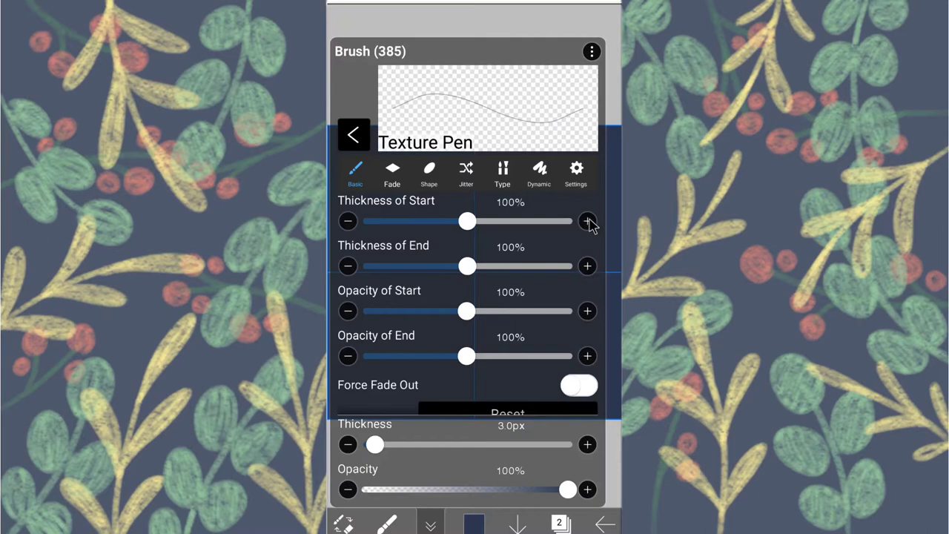
pyautogui.click(556, 24)
pyautogui.click(539, 24)
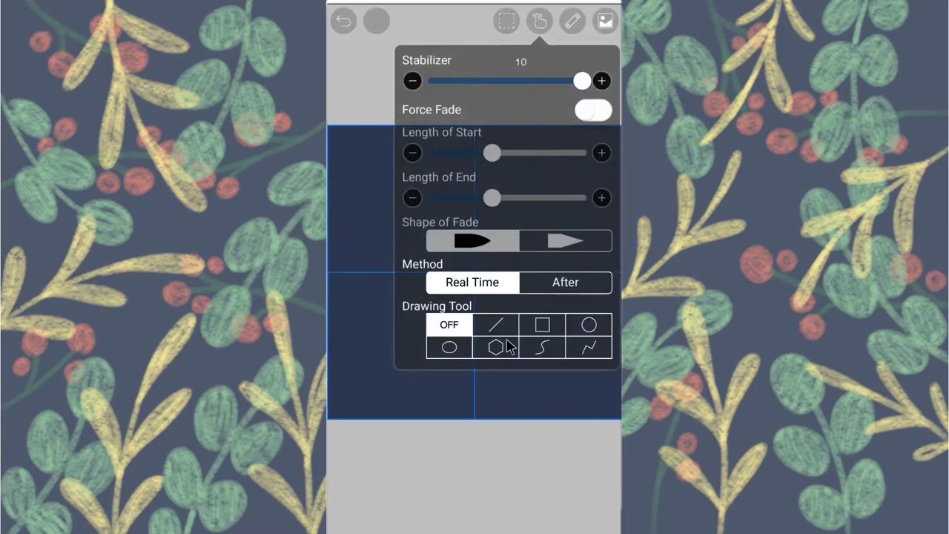
pyautogui.click(528, 331)
# - Pick a light beige colour and draw a rectangle outline near the canvas centre
pyautogui.click(373, 339)
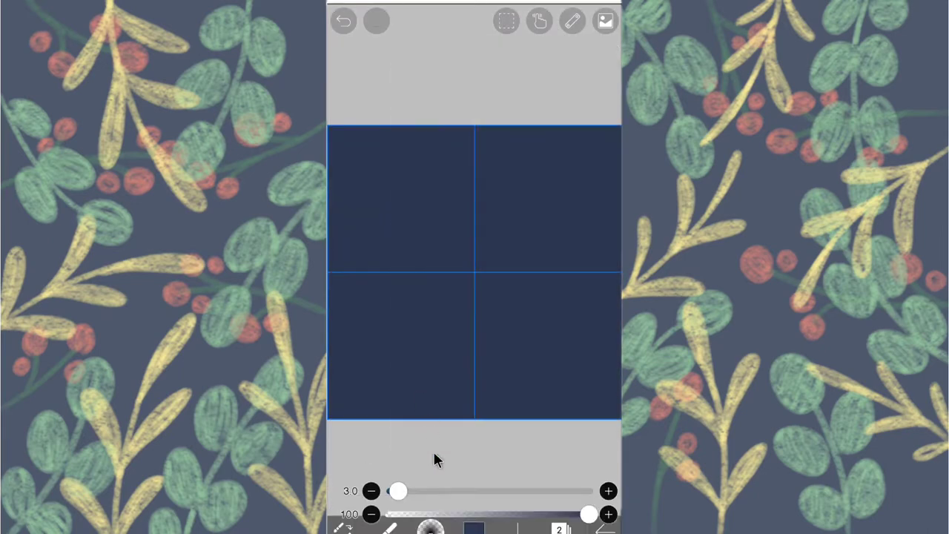
pyautogui.click(431, 524)
pyautogui.click(474, 524)
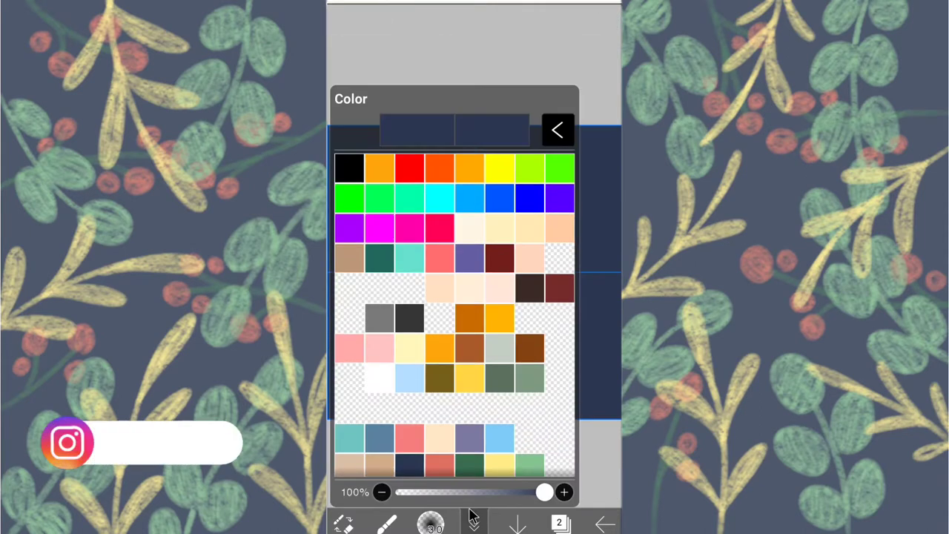
pyautogui.moveTo(384, 461); pyautogui.dragTo(382, 414)
pyautogui.click(357, 425)
pyautogui.click(475, 42)
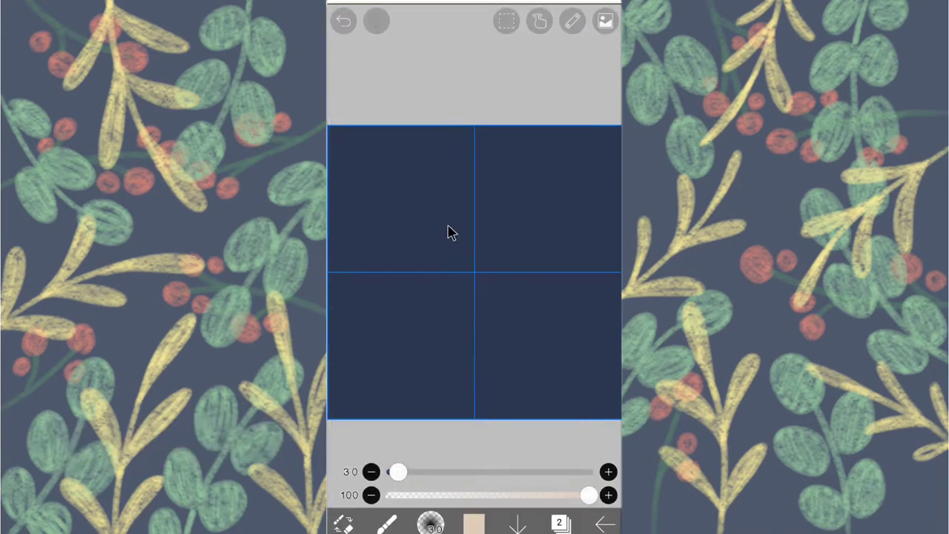
pyautogui.hotkey('ctrl', 'z')
pyautogui.moveTo(414, 247); pyautogui.dragTo(541, 325)
# - Transform the rectangle to about 126% and centre it on the canvas
pyautogui.click(386, 523)
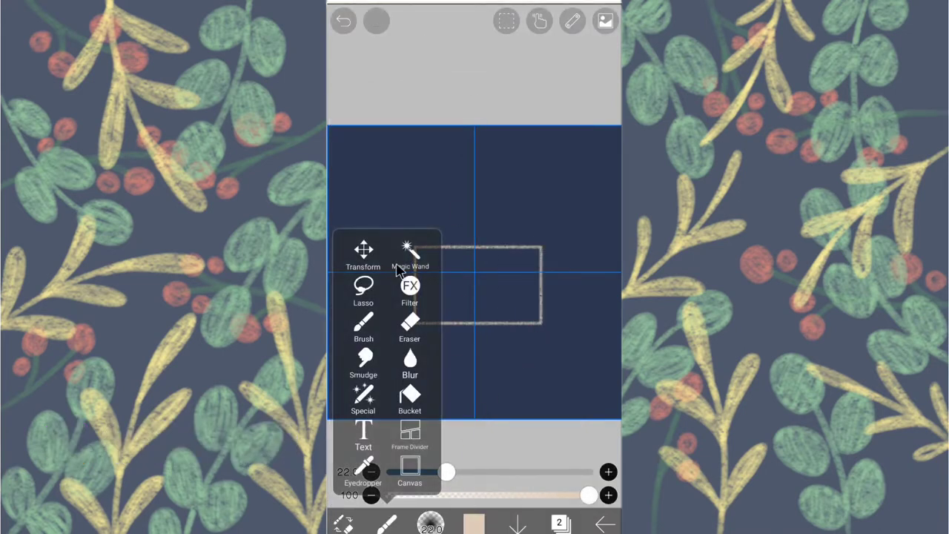
pyautogui.click(371, 246)
pyautogui.moveTo(490, 290); pyautogui.dragTo(486, 281)
pyautogui.moveTo(538, 316); pyautogui.dragTo(555, 328)
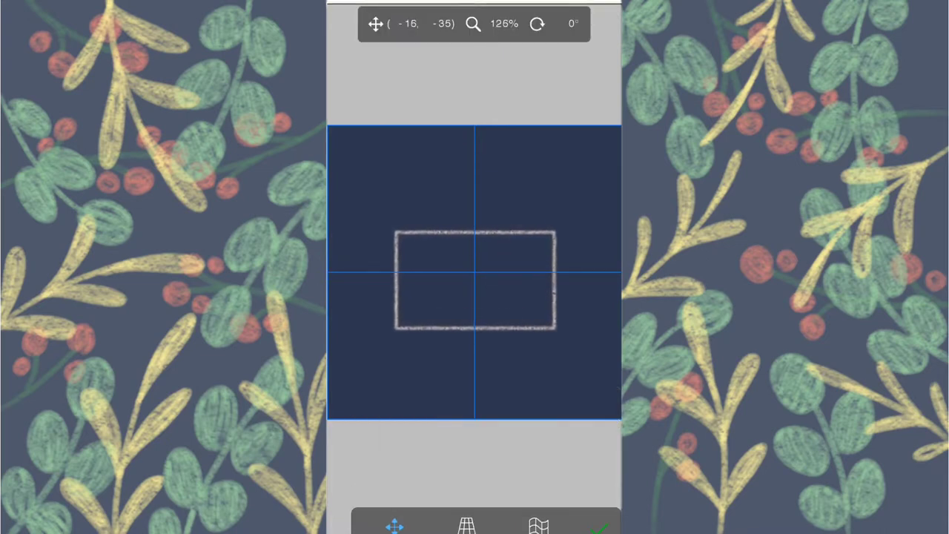
pyautogui.moveTo(475, 281); pyautogui.dragTo(473, 293)
pyautogui.click(598, 527)
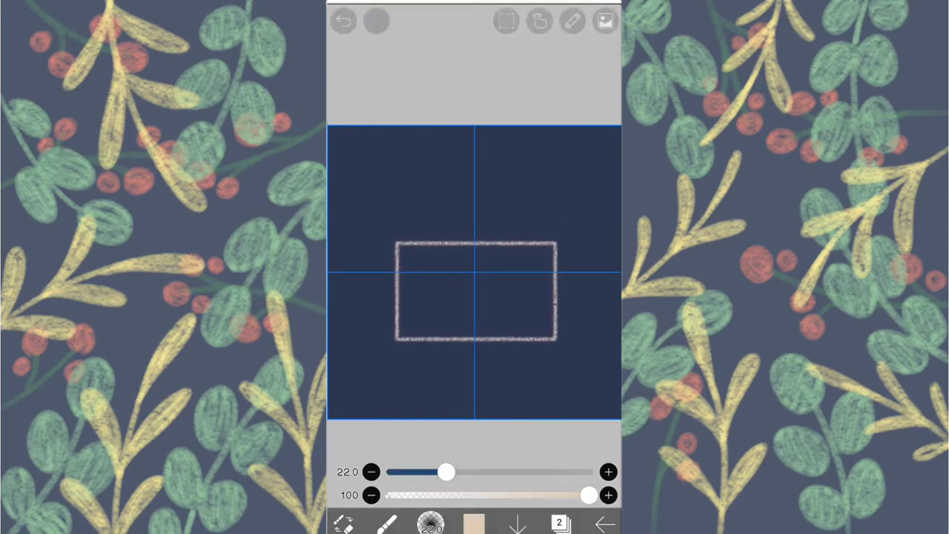
# - Hide the blue grid layer and duplicate-and-merge the rectangle layer to strengthen the outline
pyautogui.click(560, 524)
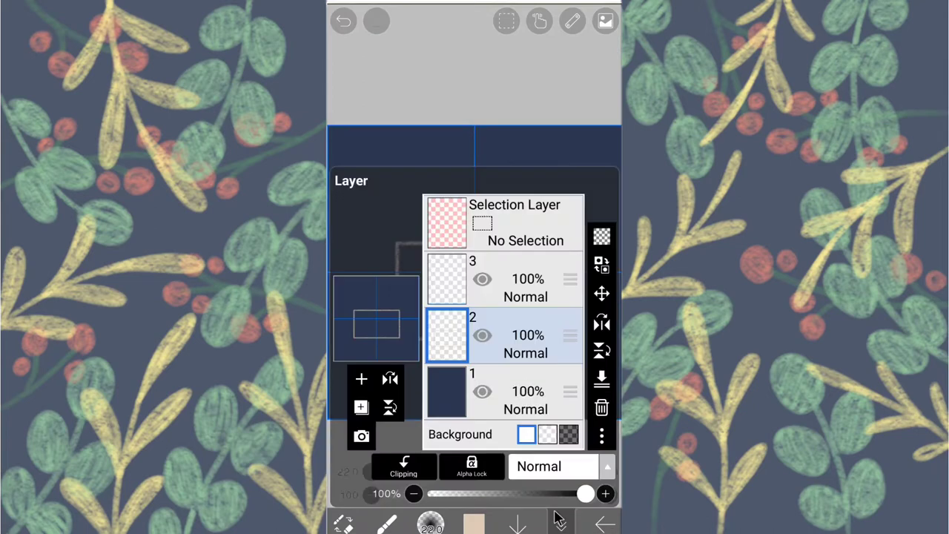
pyautogui.click(483, 279)
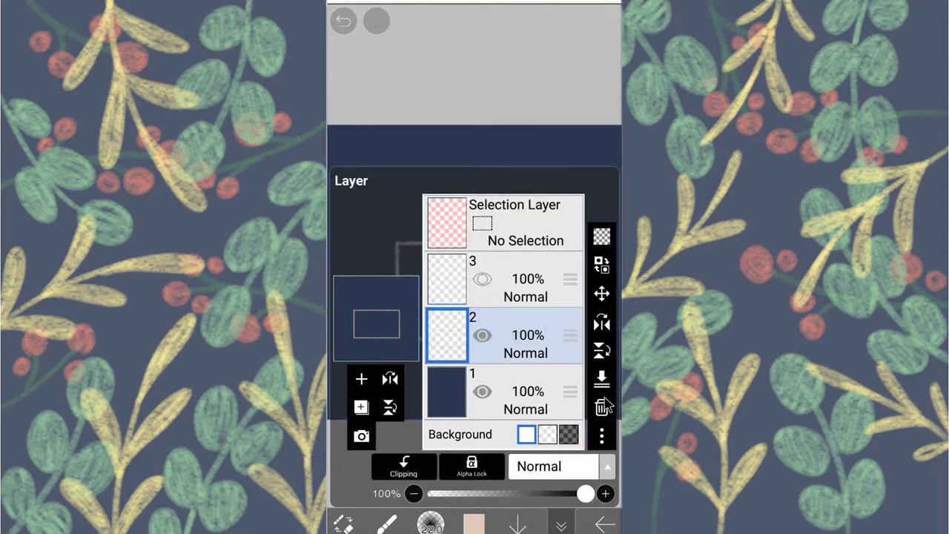
pyautogui.click(361, 407)
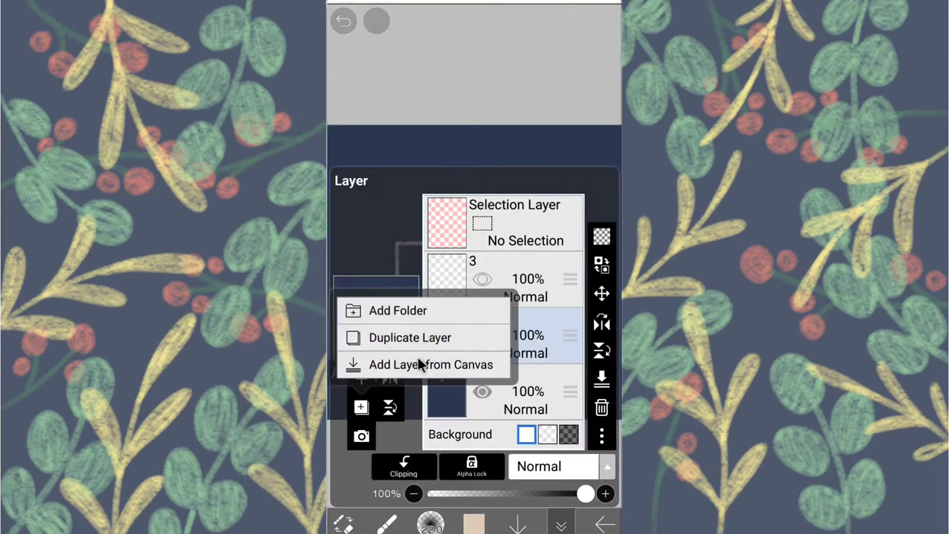
pyautogui.click(416, 339)
pyautogui.click(601, 378)
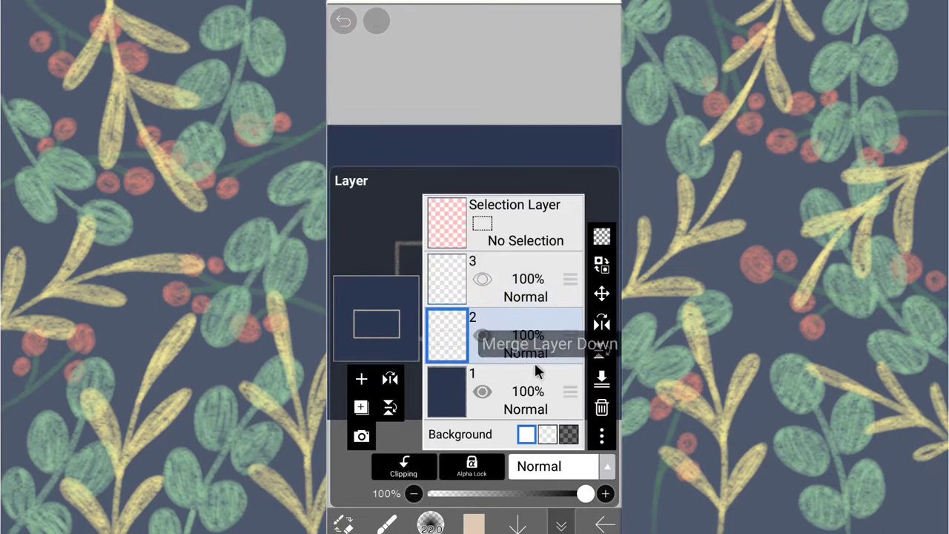
pyautogui.click(361, 408)
pyautogui.click(438, 337)
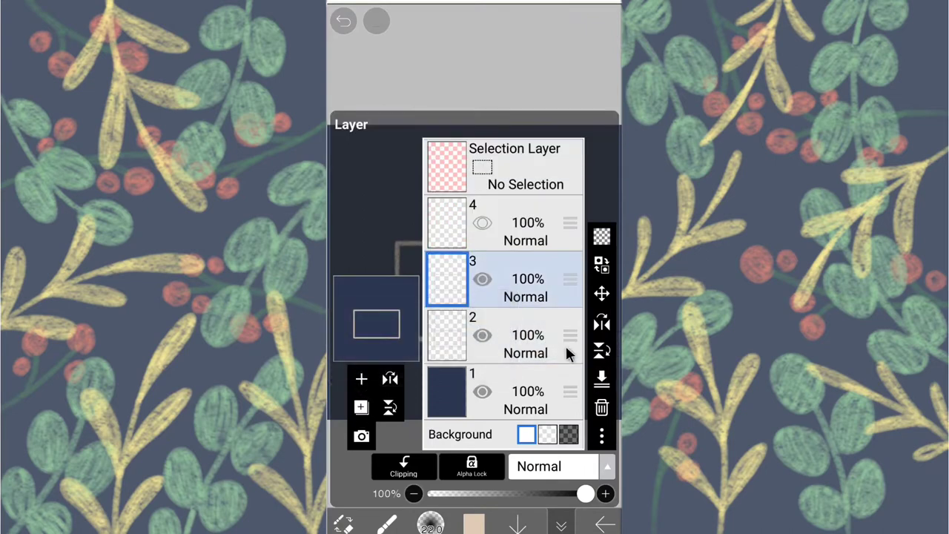
pyautogui.click(601, 380)
# - Fill the rectangle outline with solid beige using the Bucket
pyautogui.click(386, 524)
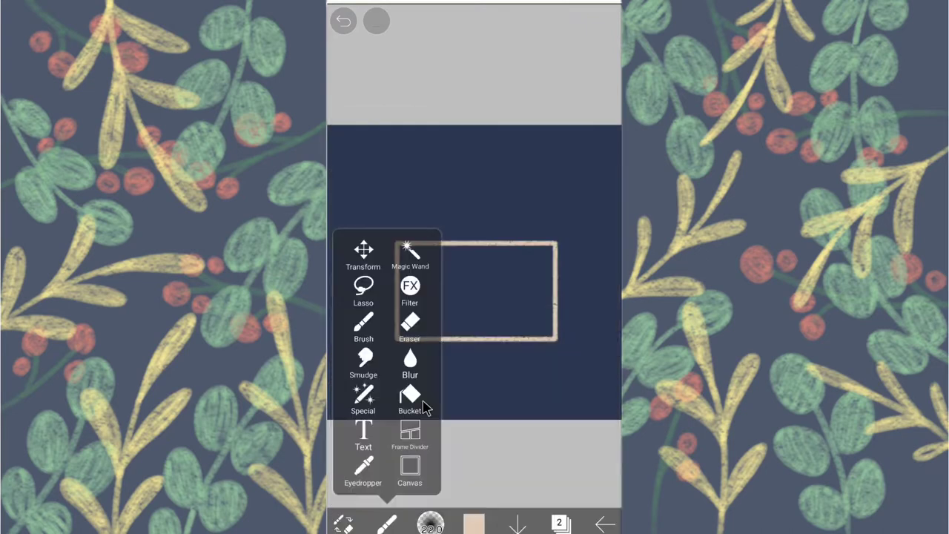
pyautogui.click(410, 401)
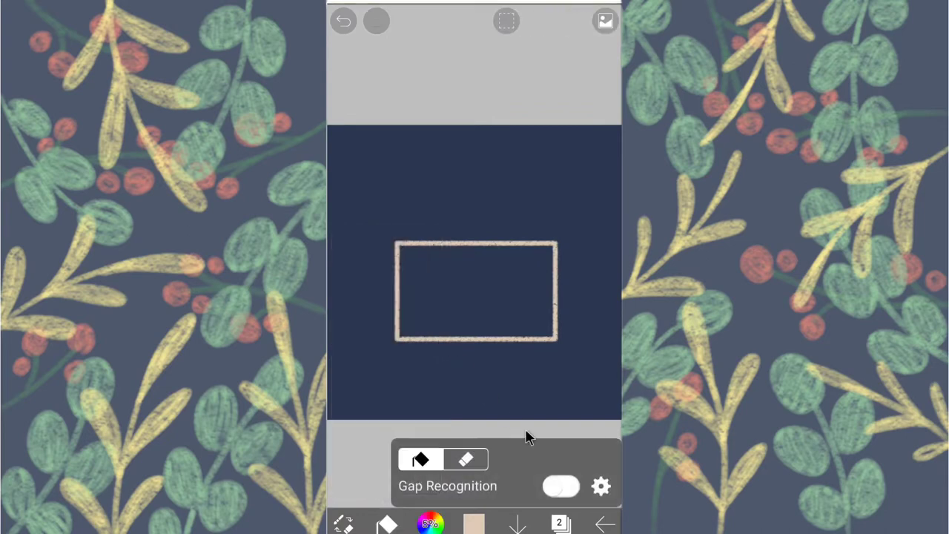
pyautogui.click(600, 492)
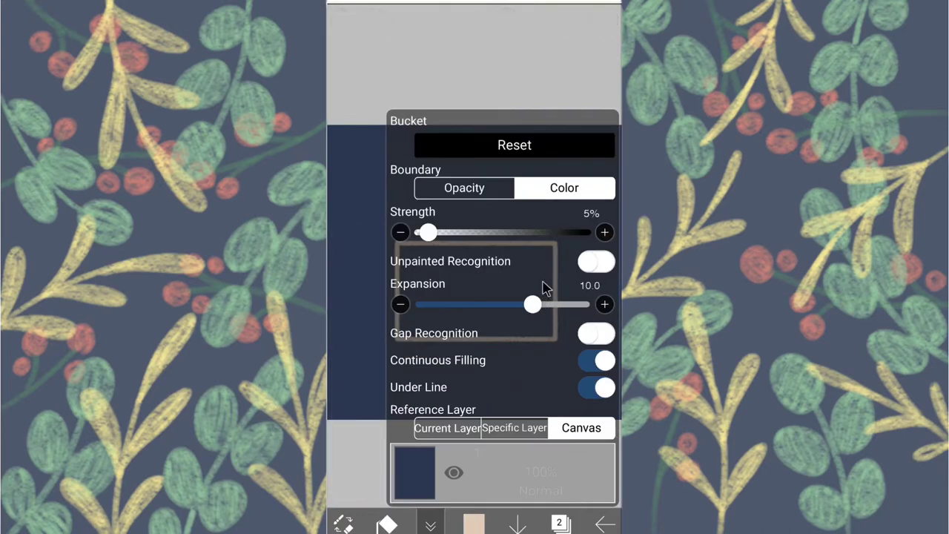
pyautogui.click(539, 43)
pyautogui.click(496, 269)
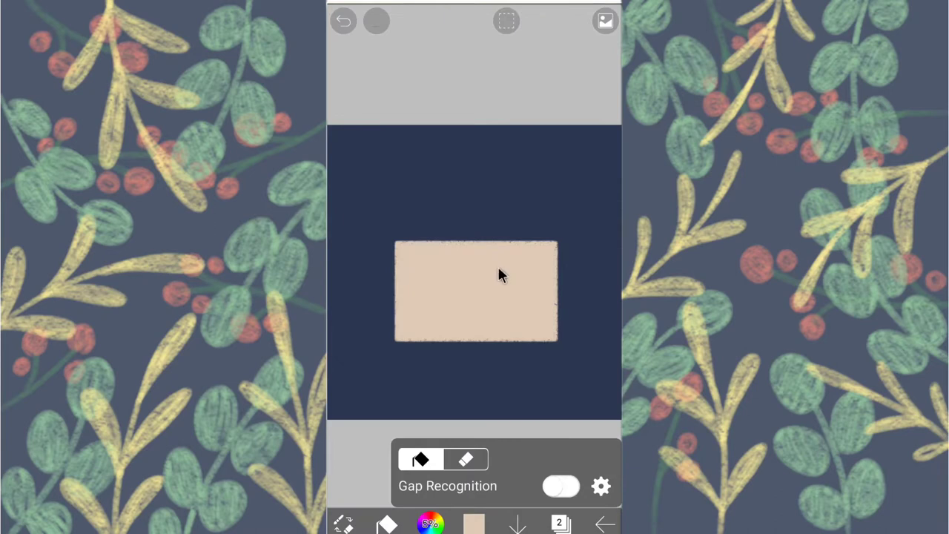
# - On a new layer, draw straight lines from the rectangle's top corners to a central peak
pyautogui.click(560, 523)
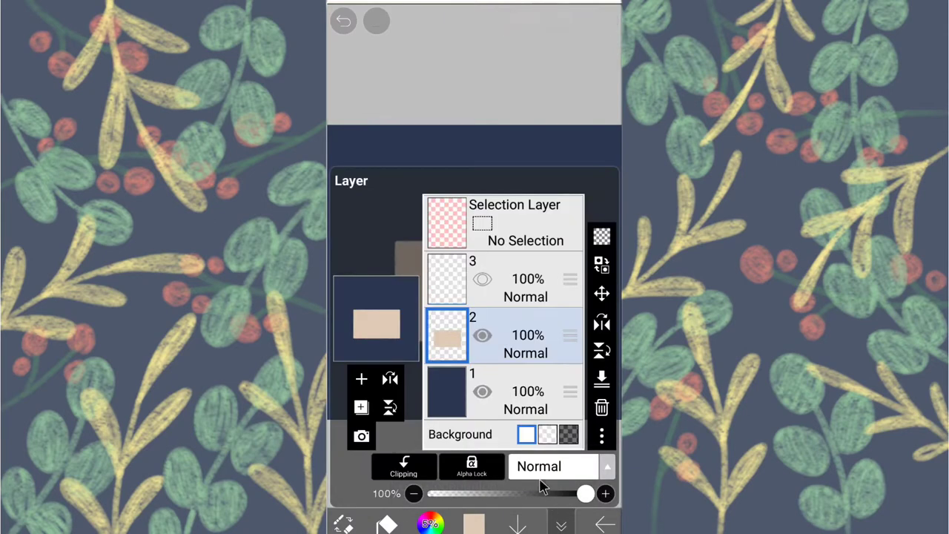
pyautogui.click(362, 380)
pyautogui.click(343, 524)
pyautogui.click(539, 20)
pyautogui.click(388, 282)
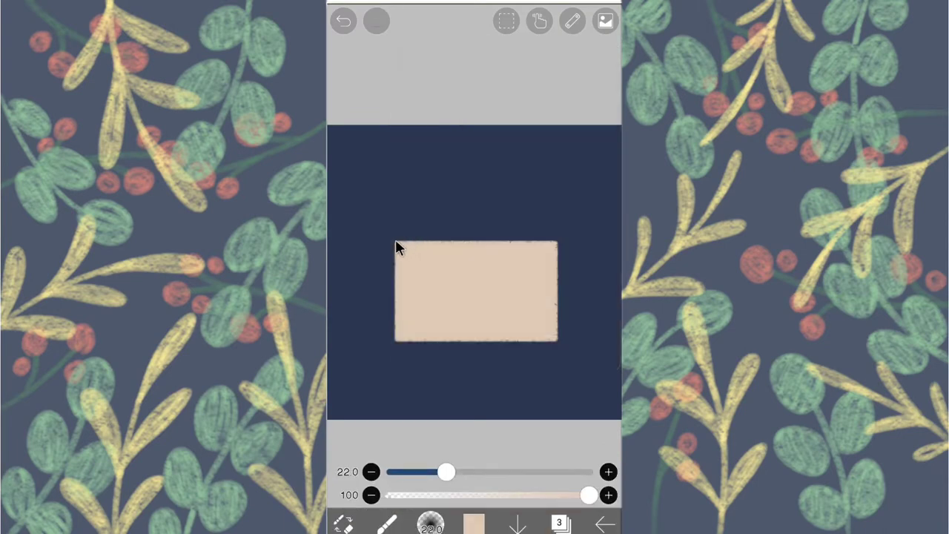
pyautogui.click(561, 524)
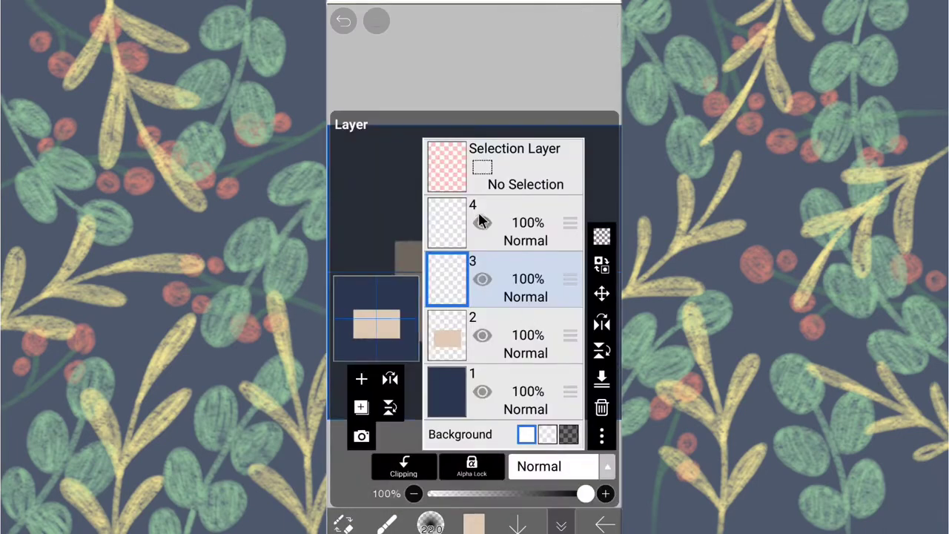
pyautogui.click(504, 78)
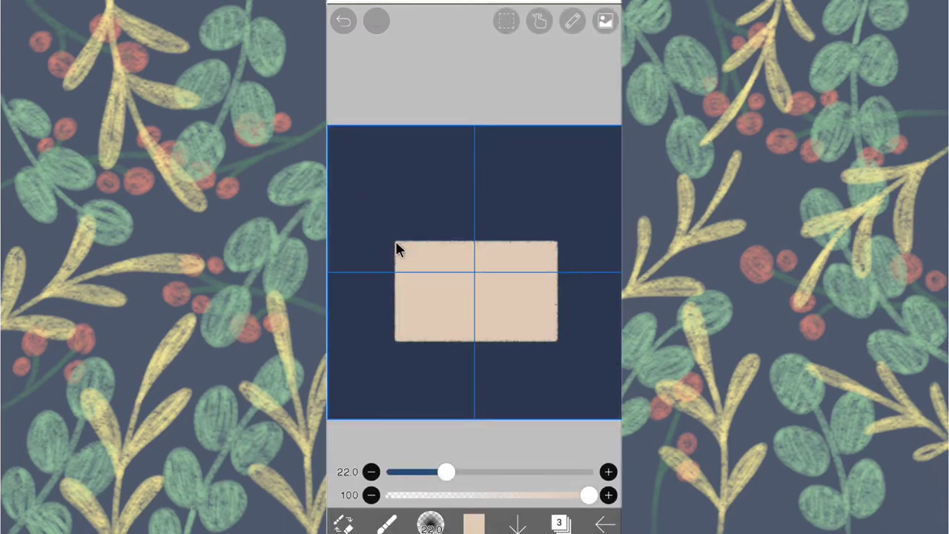
pyautogui.moveTo(397, 241)
pyautogui.mouseDown()
pyautogui.moveTo(426, 227)
pyautogui.moveTo(475, 175)
pyautogui.moveTo(555, 242)
pyautogui.mouseUp()
# - Darken the flap outline by duplicating and merging twice, then hide layer 4 and reselect layer 3
pyautogui.click(560, 524)
pyautogui.click(362, 406)
pyautogui.click(602, 349)
pyautogui.click(361, 406)
pyautogui.click(602, 348)
pyautogui.click(521, 92)
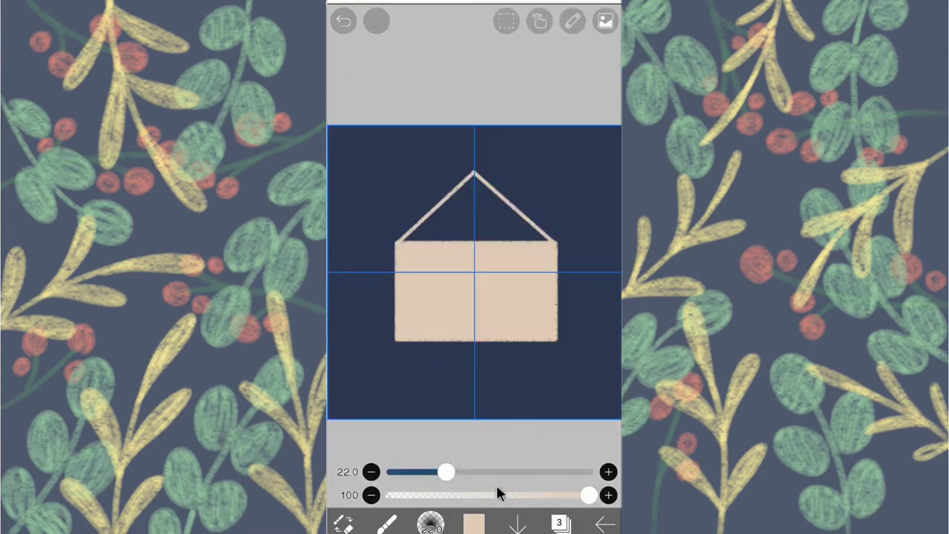
pyautogui.click(559, 523)
pyautogui.click(478, 211)
pyautogui.click(482, 223)
pyautogui.click(506, 270)
# - Fill the triangular flap with beige and paint over its unfilled edges
pyautogui.click(390, 524)
pyautogui.click(416, 388)
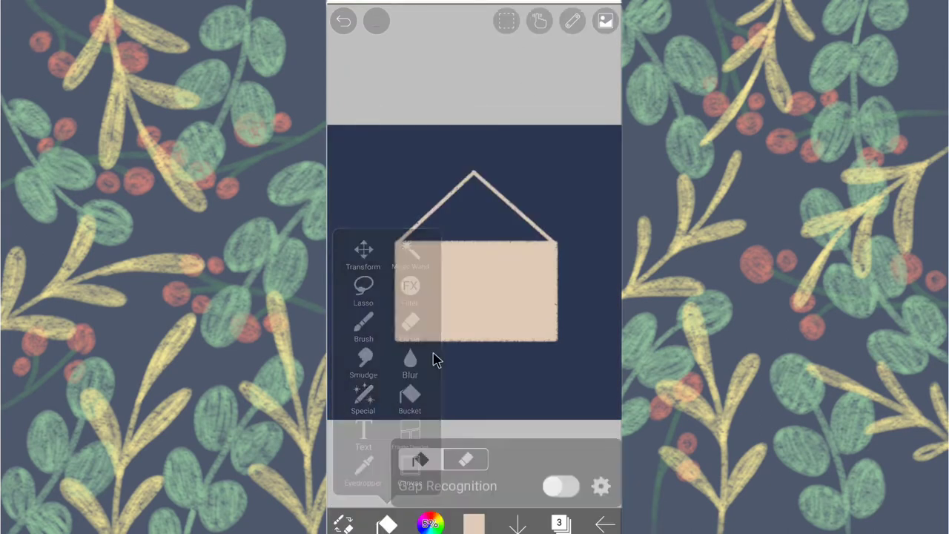
pyautogui.click(468, 230)
pyautogui.click(343, 524)
pyautogui.moveTo(474, 334)
pyautogui.mouseDown()
pyautogui.moveTo(391, 390)
pyautogui.moveTo(564, 160)
pyautogui.moveTo(562, 174)
pyautogui.mouseUp()
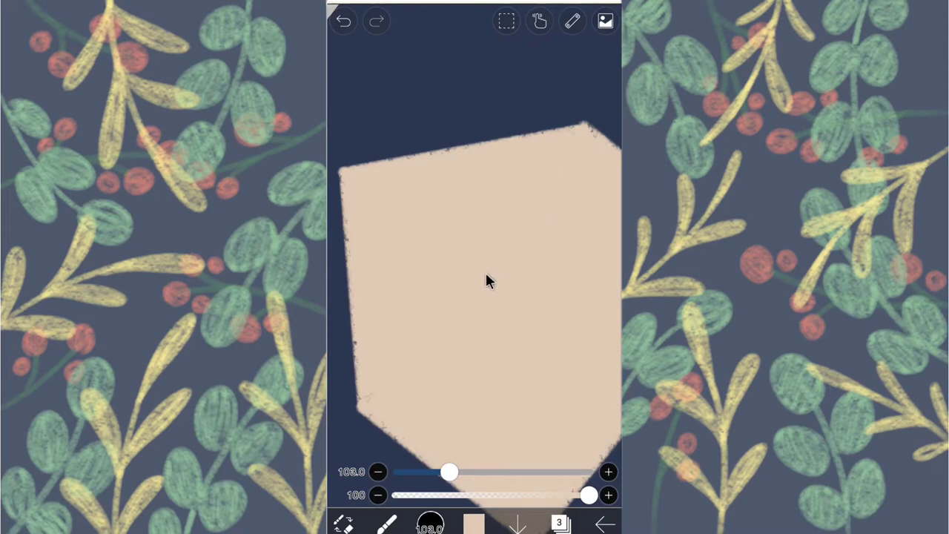
# - Turn the drawing aid off and reduce the brush size to 15.5
pyautogui.click(540, 20)
pyautogui.click(447, 324)
pyautogui.click(378, 313)
pyautogui.moveTo(450, 472); pyautogui.dragTo(412, 428)
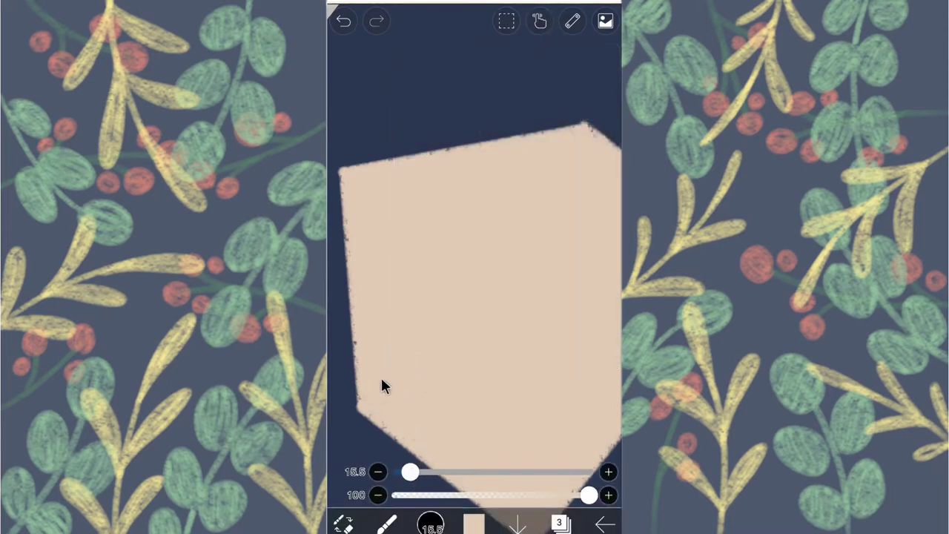
# - Select envelope layer 2 and drag the house shape lower with Transform
pyautogui.scroll(-5, 580, 128)
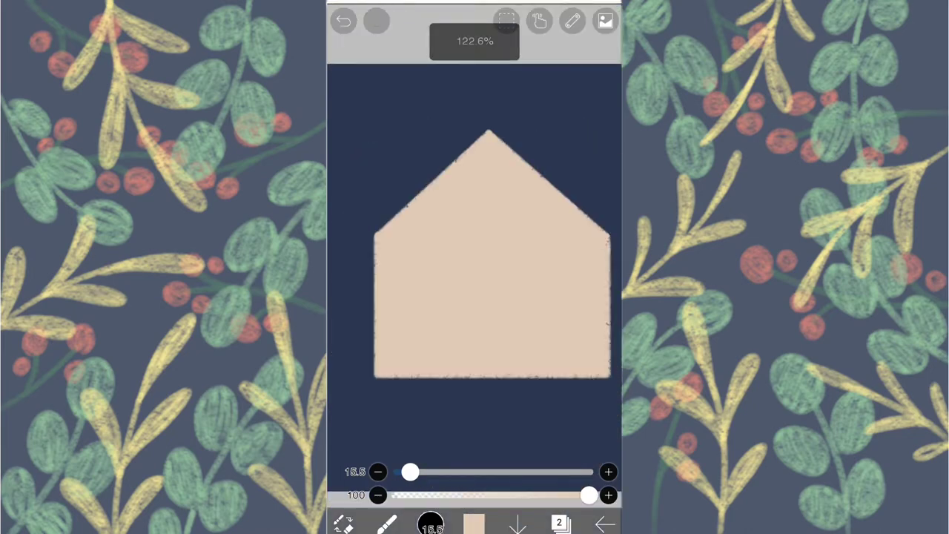
pyautogui.scroll(3, 475, 256)
pyautogui.click(559, 524)
pyautogui.click(343, 524)
pyautogui.click(560, 524)
pyautogui.click(343, 523)
pyautogui.click(361, 250)
pyautogui.moveTo(536, 205); pyautogui.dragTo(497, 292)
pyautogui.click(599, 528)
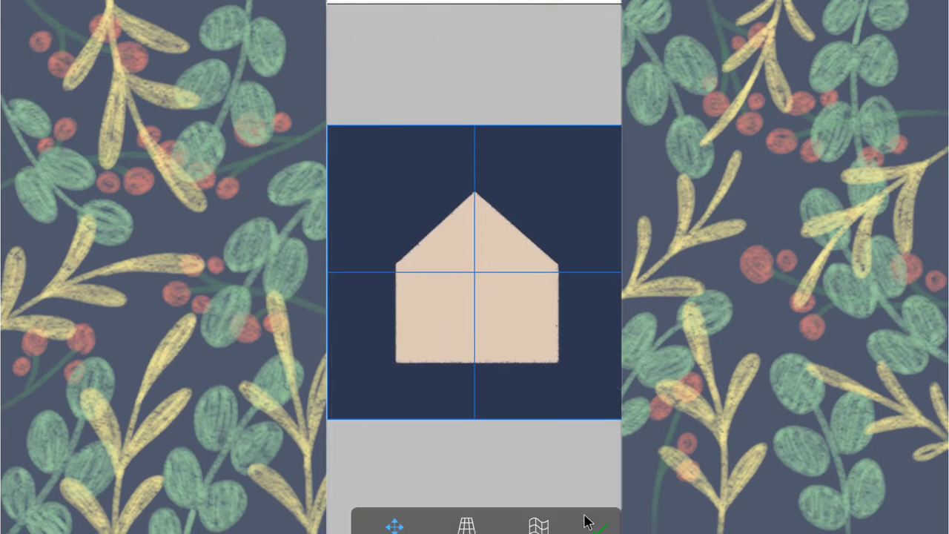
pyautogui.click(559, 524)
# - Add a layer clipped to the envelope and pick the Texture Pen in tan
pyautogui.click(361, 380)
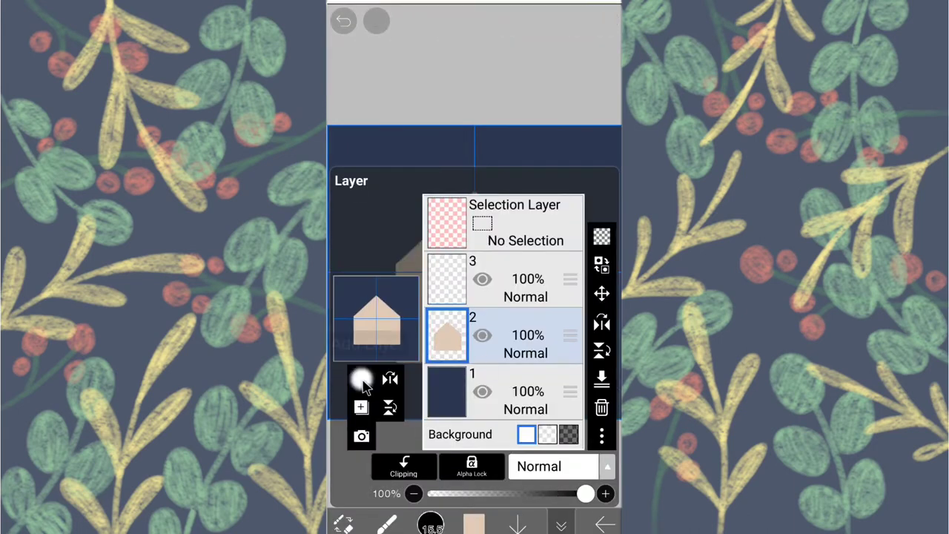
pyautogui.click(404, 466)
pyautogui.click(483, 228)
pyautogui.click(442, 523)
pyautogui.click(461, 276)
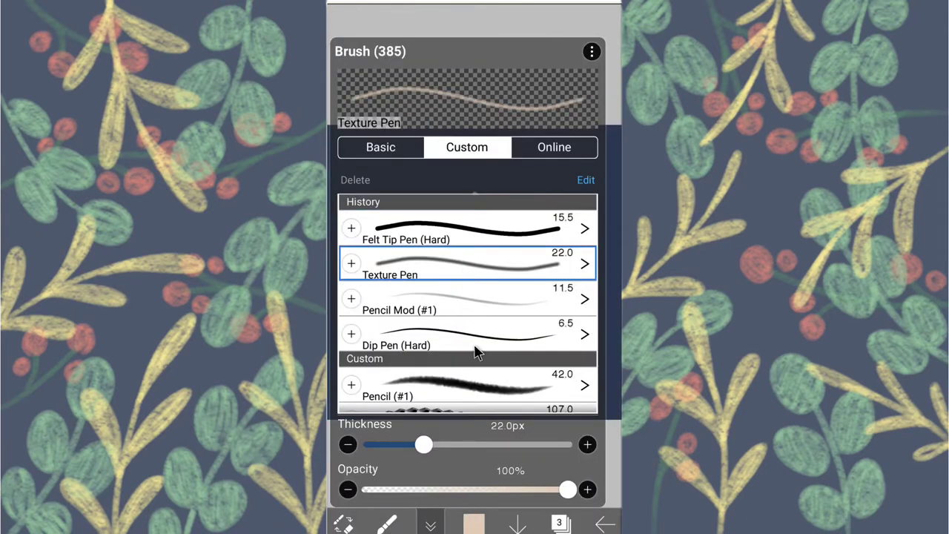
pyautogui.click(479, 523)
pyautogui.moveTo(434, 440); pyautogui.dragTo(432, 403)
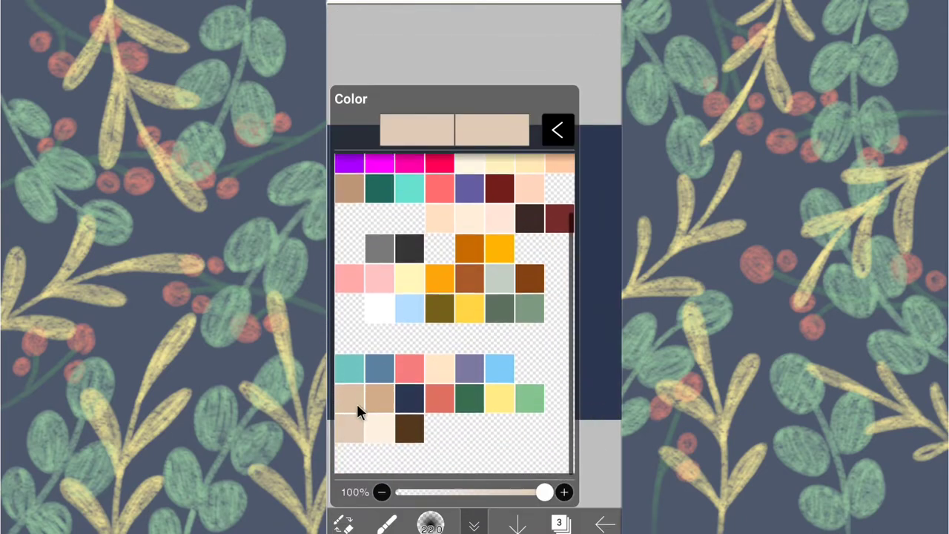
pyautogui.click(356, 402)
# - Switch the drawing aid to Line and draw fold lines from the flap corners to the centre
pyautogui.click(478, 46)
pyautogui.click(537, 21)
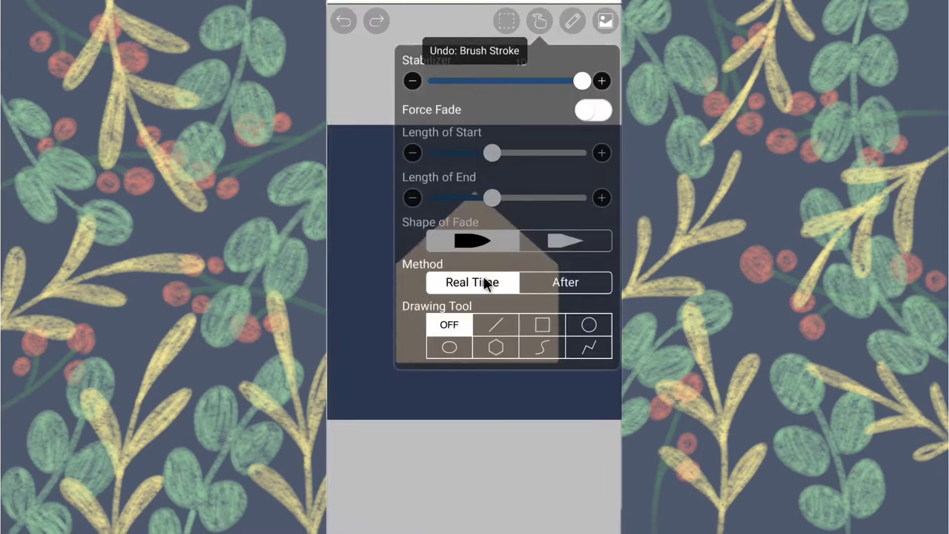
pyautogui.click(493, 326)
pyautogui.click(381, 306)
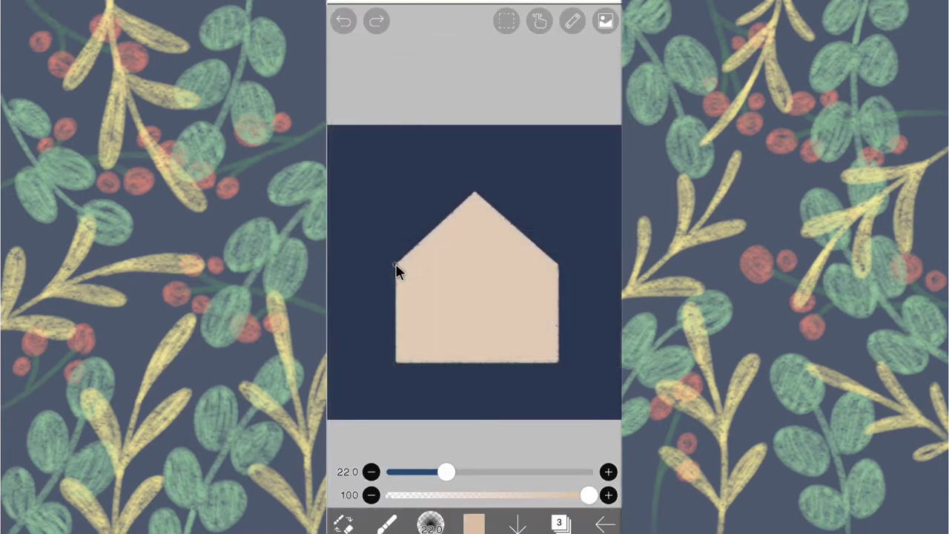
pyautogui.moveTo(476, 298); pyautogui.dragTo(558, 268)
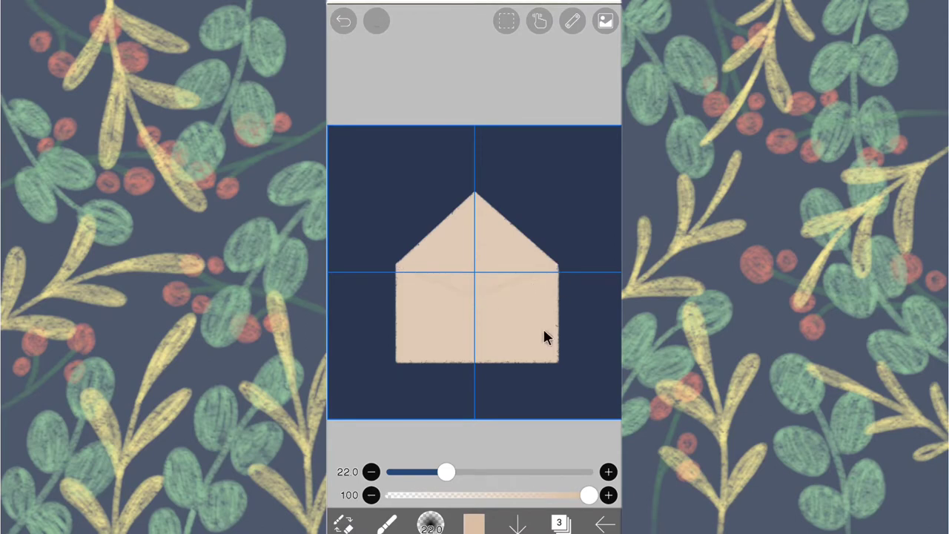
# - Darken the fold lines by duplicating and merging the layer down twice
pyautogui.click(560, 524)
pyautogui.click(369, 407)
pyautogui.click(428, 335)
pyautogui.click(601, 379)
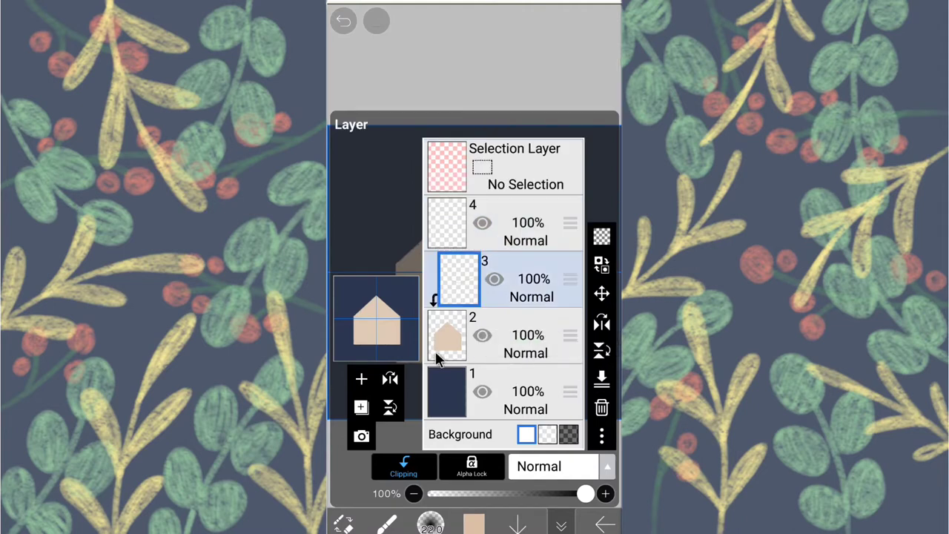
pyautogui.click(361, 406)
pyautogui.click(430, 339)
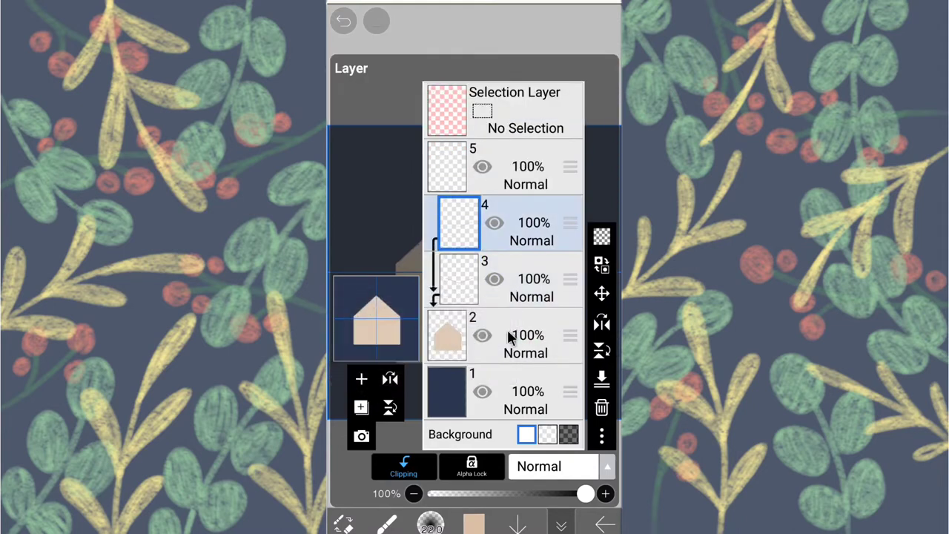
pyautogui.click(602, 378)
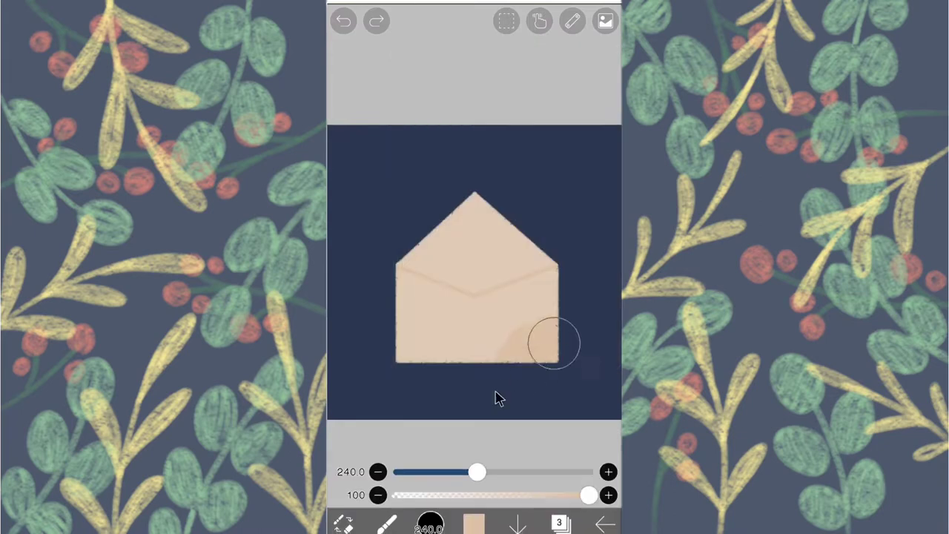
# - Paint shading along the envelope flaps with the brush at 80.0px
pyautogui.moveTo(553, 341); pyautogui.dragTo(435, 356)
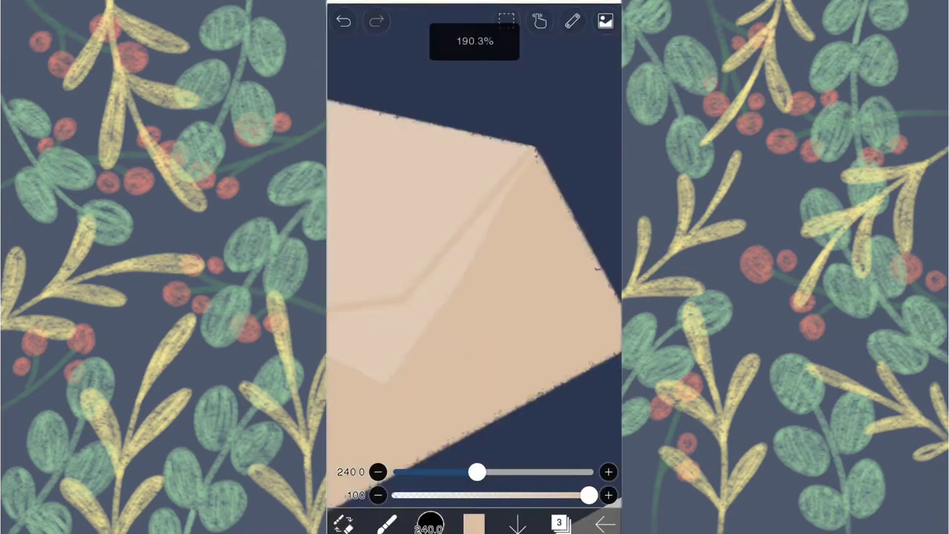
pyautogui.moveTo(477, 472); pyautogui.dragTo(442, 472)
pyautogui.moveTo(540, 185)
pyautogui.mouseDown()
pyautogui.moveTo(489, 245)
pyautogui.moveTo(512, 215)
pyautogui.mouseUp()
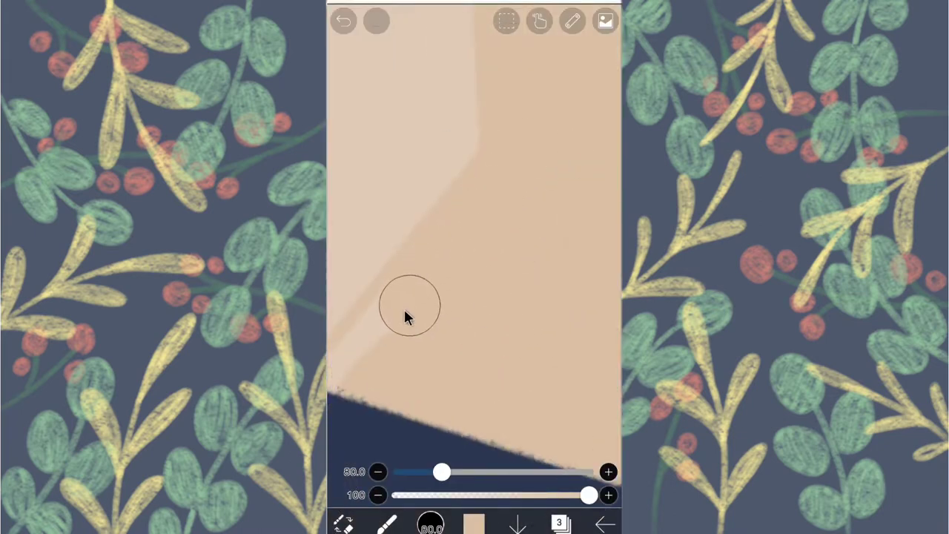
pyautogui.moveTo(405, 308)
pyautogui.mouseDown()
pyautogui.moveTo(482, 274)
pyautogui.moveTo(426, 343)
pyautogui.moveTo(515, 176)
pyautogui.moveTo(475, 267)
pyautogui.mouseUp()
# - Add a new layer above layer 3 clipped to the envelope
pyautogui.click(560, 524)
pyautogui.click(361, 379)
pyautogui.click(403, 466)
# - Choose a darker tan colour and the Texture Pen brush
pyautogui.click(387, 523)
pyautogui.click(474, 524)
pyautogui.scroll(-2, 454, 319)
pyautogui.click(379, 403)
pyautogui.click(474, 524)
pyautogui.click(430, 524)
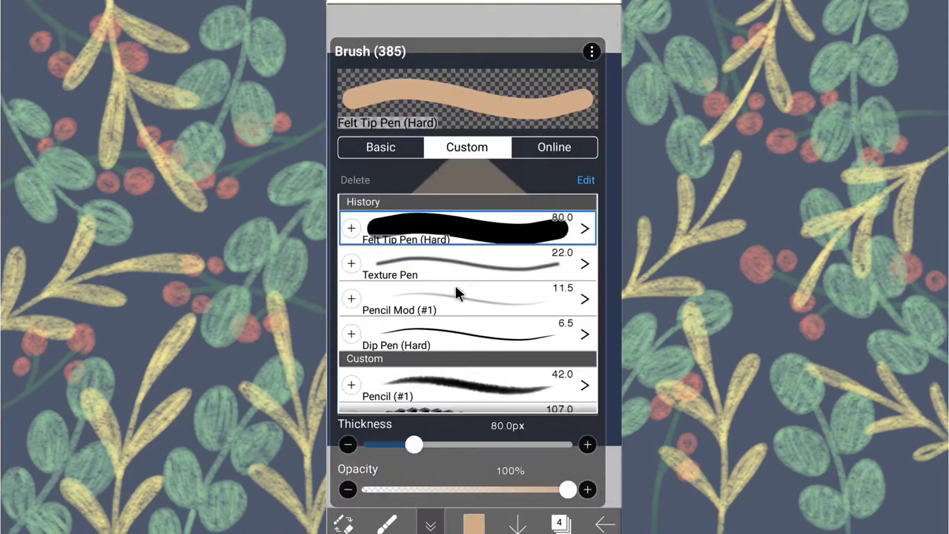
pyautogui.click(455, 263)
pyautogui.click(478, 266)
# - With the straight-line aid, draw a fold line from the envelope's lower-left corner to the centre, then nudge it
pyautogui.click(539, 20)
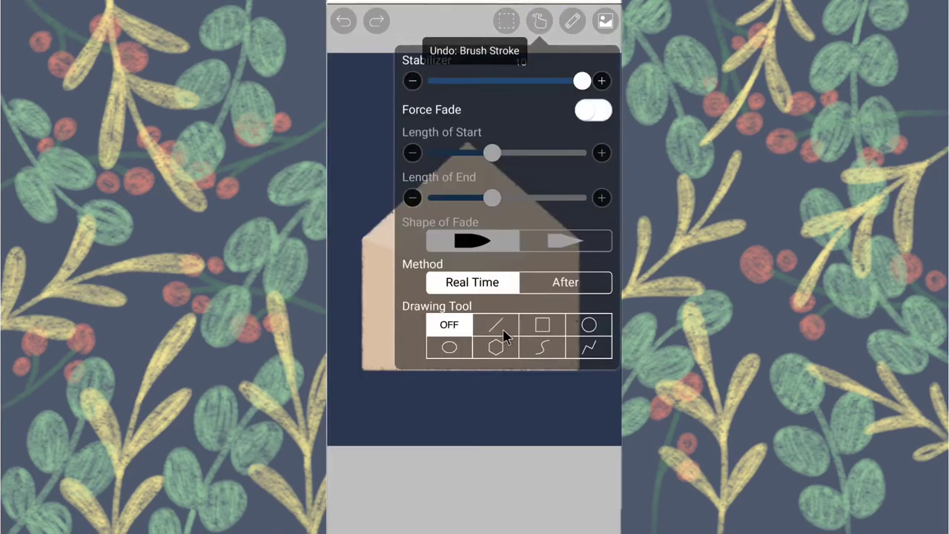
pyautogui.click(496, 325)
pyautogui.click(370, 322)
pyautogui.moveTo(363, 367)
pyautogui.mouseDown()
pyautogui.moveTo(468, 278)
pyautogui.moveTo(578, 375)
pyautogui.moveTo(569, 374)
pyautogui.mouseUp()
pyautogui.click(388, 524)
pyautogui.click(362, 252)
pyautogui.moveTo(480, 307); pyautogui.dragTo(481, 313)
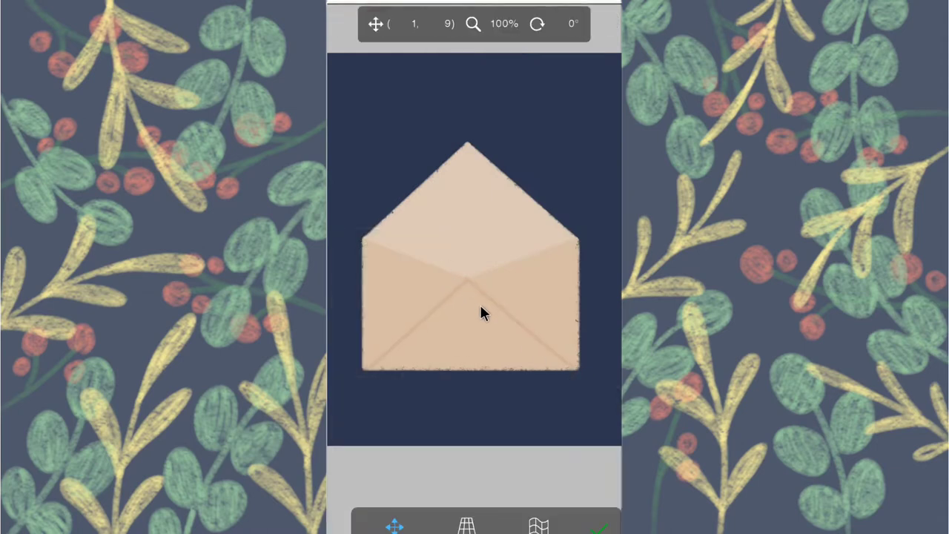
pyautogui.click(599, 527)
# - Darken the fold lines by duplicating the line layer and merging the copy down twice
pyautogui.click(561, 525)
pyautogui.click(362, 407)
pyautogui.click(402, 338)
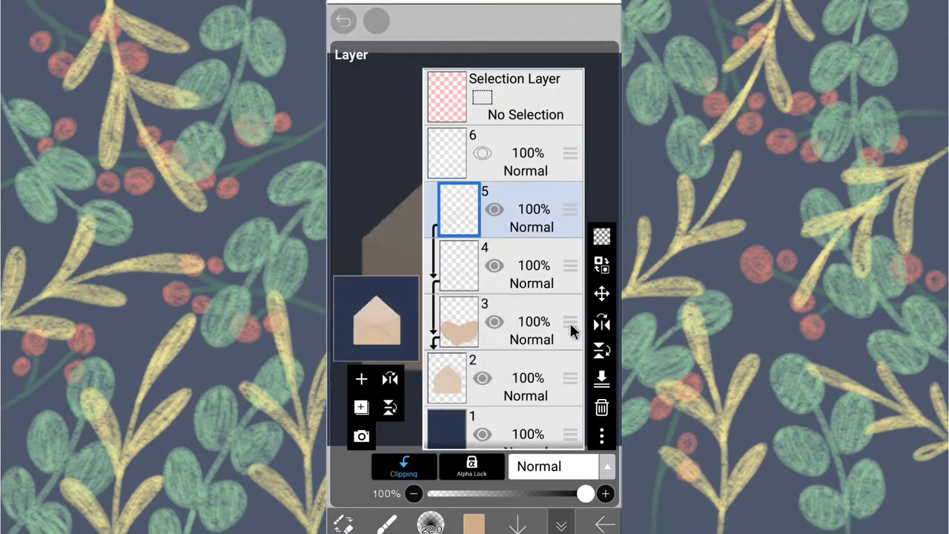
pyautogui.click(601, 379)
pyautogui.click(361, 407)
pyautogui.click(402, 335)
pyautogui.click(602, 379)
# - Brush Texture Pen shading along the envelope's lower-left edge and zoom in on that edge
pyautogui.click(385, 524)
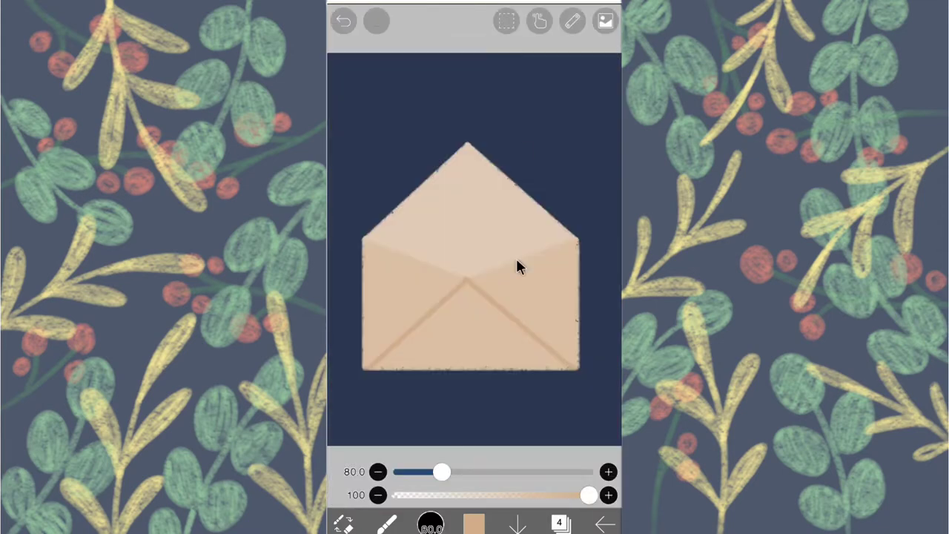
pyautogui.moveTo(434, 348)
pyautogui.mouseDown()
pyautogui.moveTo(430, 371)
pyautogui.moveTo(388, 367)
pyautogui.mouseUp()
pyautogui.scroll(5, 388, 367)
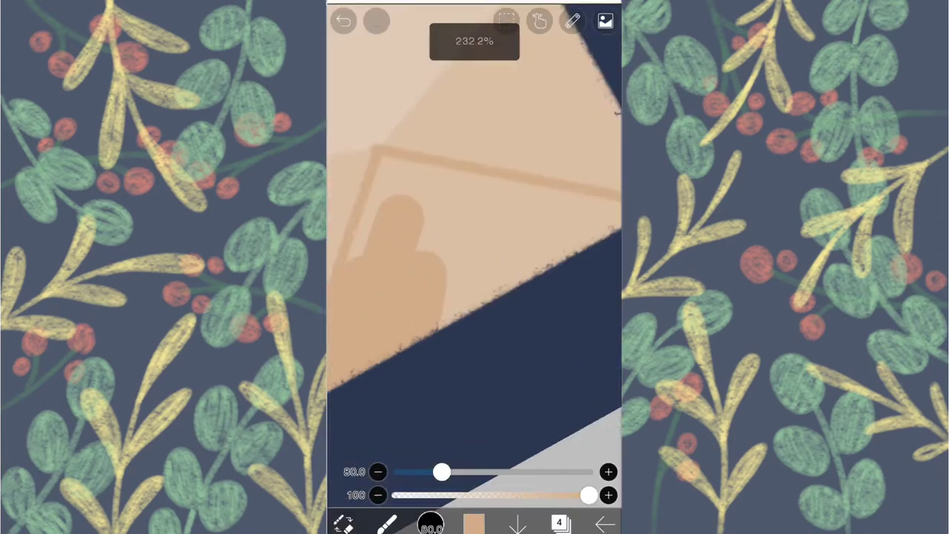
pyautogui.moveTo(454, 197); pyautogui.dragTo(460, 356)
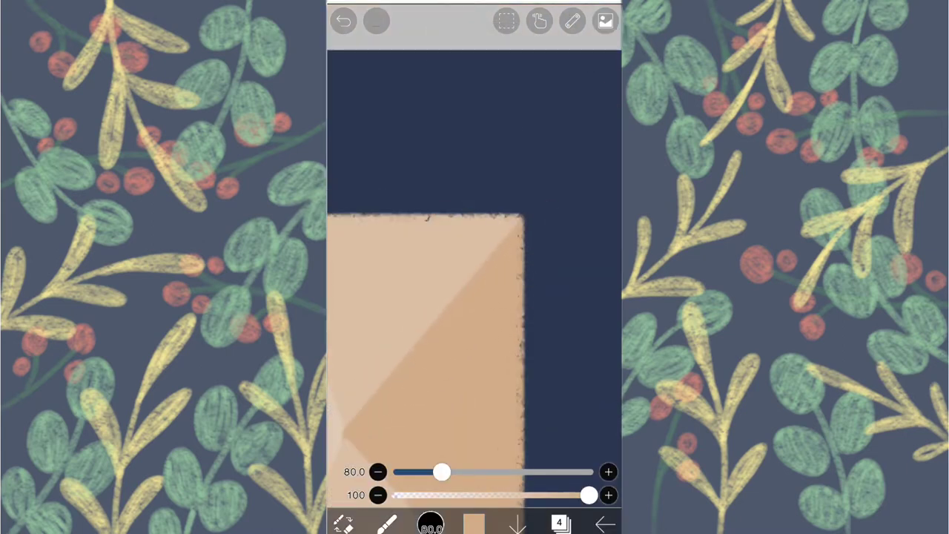
# - Select the envelope with the Magic Wand
pyautogui.scroll(-5, 475, 245)
pyautogui.click(343, 524)
pyautogui.click(409, 254)
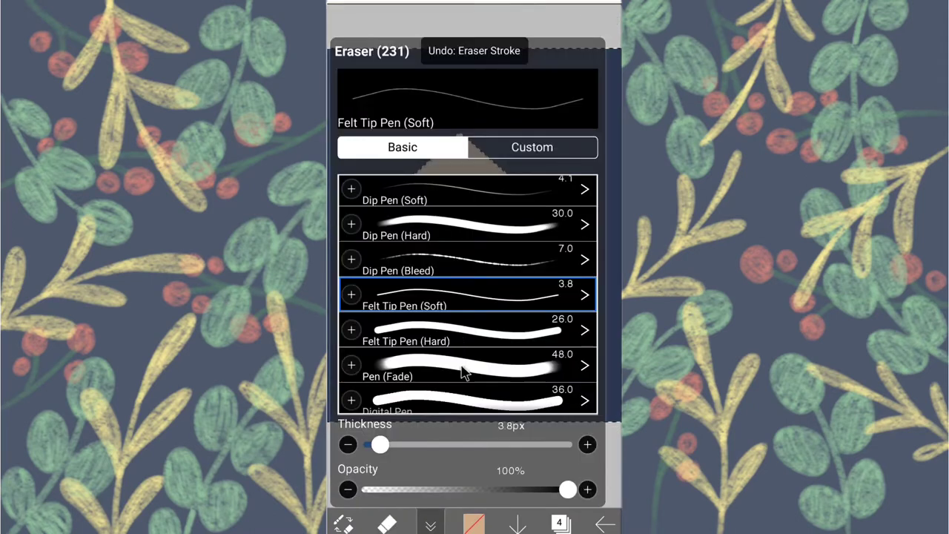
pyautogui.moveTo(462, 370); pyautogui.dragTo(470, 331)
# - Set the eraser to a Felt Tip Pen (Hard) tip at 290px
pyautogui.click(467, 333)
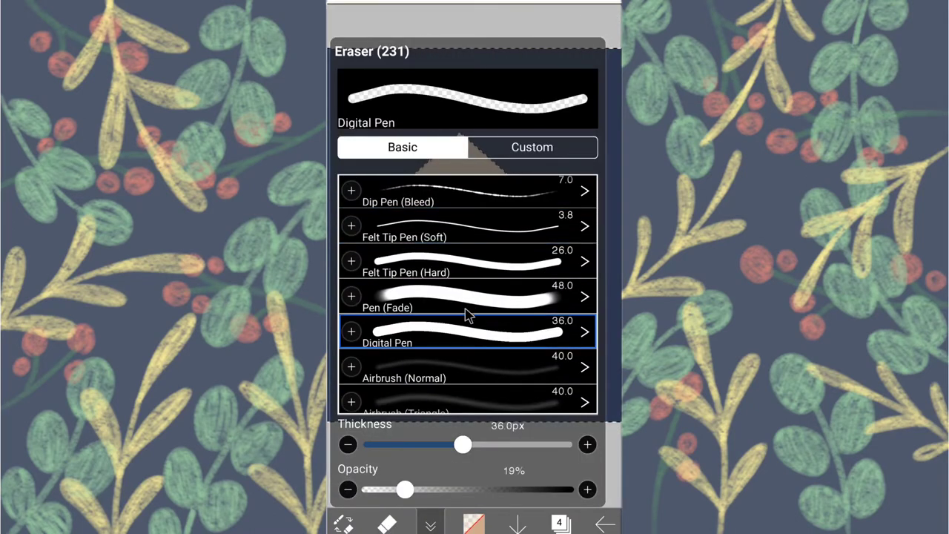
pyautogui.click(468, 298)
pyautogui.click(468, 262)
pyautogui.moveTo(500, 439); pyautogui.dragTo(511, 444)
pyautogui.click(424, 315)
# - On layer 3, erase the pocket shading into a clean X-shaped fold
pyautogui.click(560, 523)
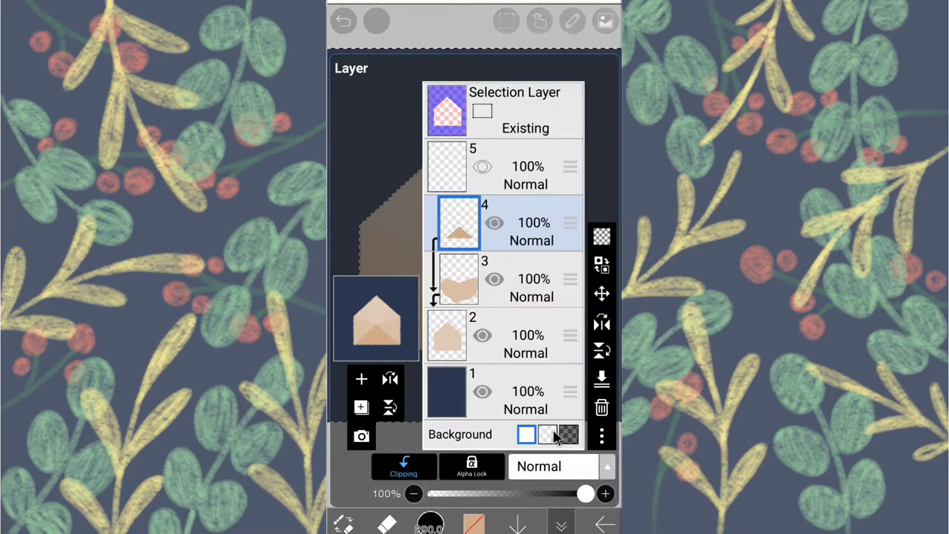
pyautogui.click(551, 275)
pyautogui.click(500, 74)
pyautogui.moveTo(458, 237)
pyautogui.mouseDown()
pyautogui.moveTo(502, 385)
pyautogui.moveTo(601, 227)
pyautogui.mouseUp()
pyautogui.moveTo(588, 495); pyautogui.dragTo(560, 495)
# - Turn off Clipping on layers 3 and 4, then clear the envelope selection
pyautogui.click(560, 523)
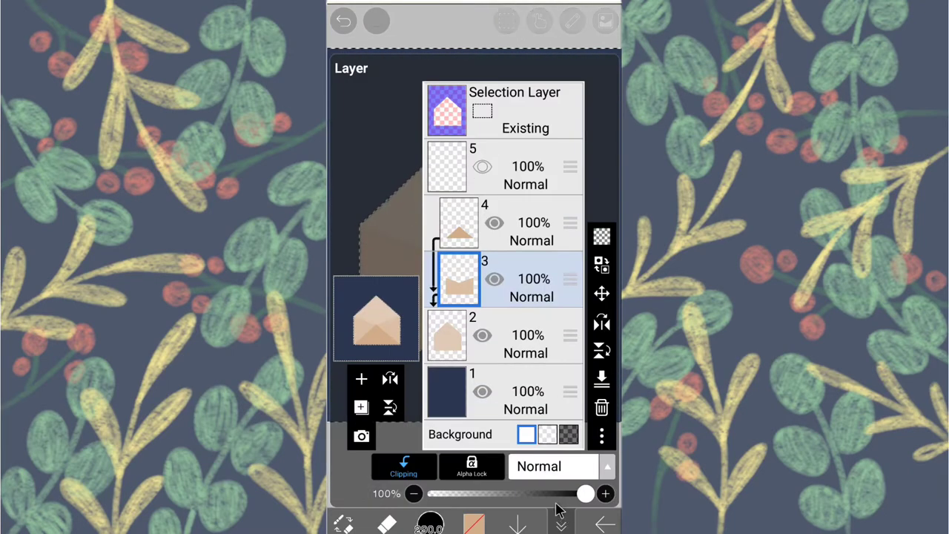
pyautogui.click(407, 467)
pyautogui.click(517, 204)
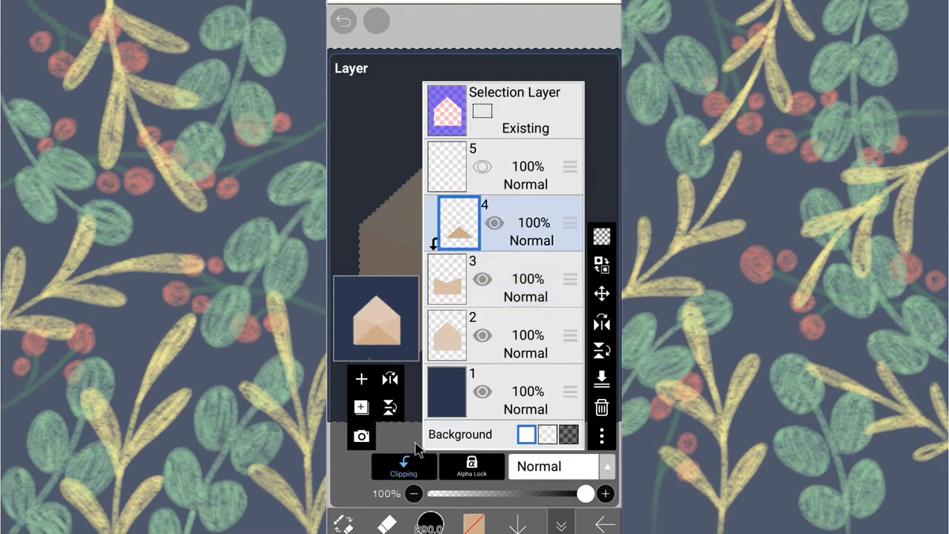
pyautogui.click(416, 466)
pyautogui.click(517, 16)
pyautogui.click(507, 21)
pyautogui.click(434, 81)
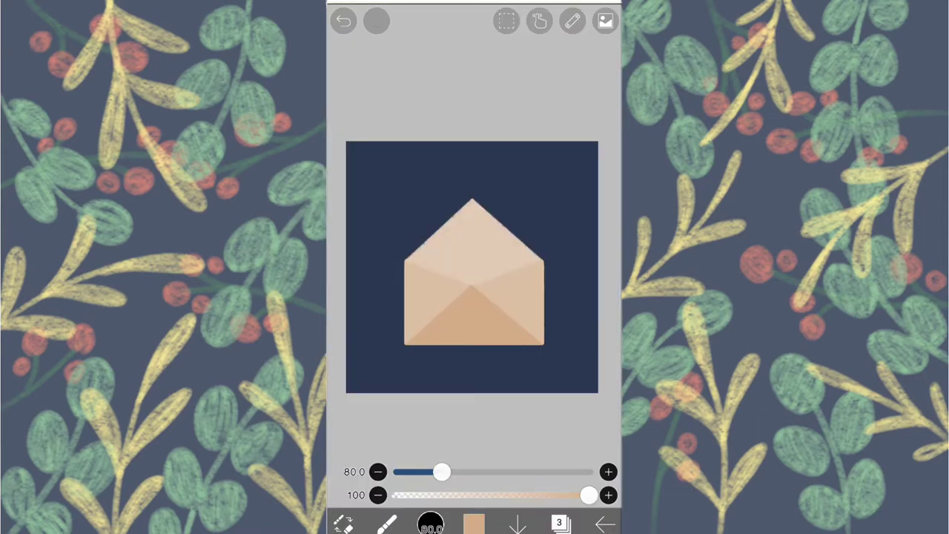
# - Choose the Texture Pen brush and set the drawing aid to Rectangle
pyautogui.click(431, 523)
pyautogui.click(475, 272)
pyautogui.click(431, 523)
pyautogui.scroll(3, 474, 282)
pyautogui.click(572, 21)
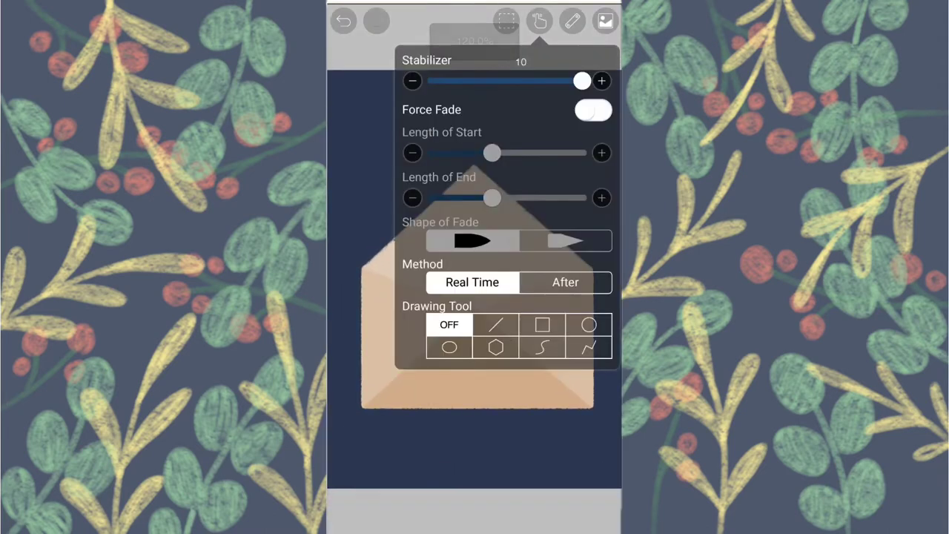
pyautogui.click(541, 325)
pyautogui.click(573, 20)
# - Pick light cream and drag a rectangle outline over the envelope for the letter
pyautogui.click(437, 523)
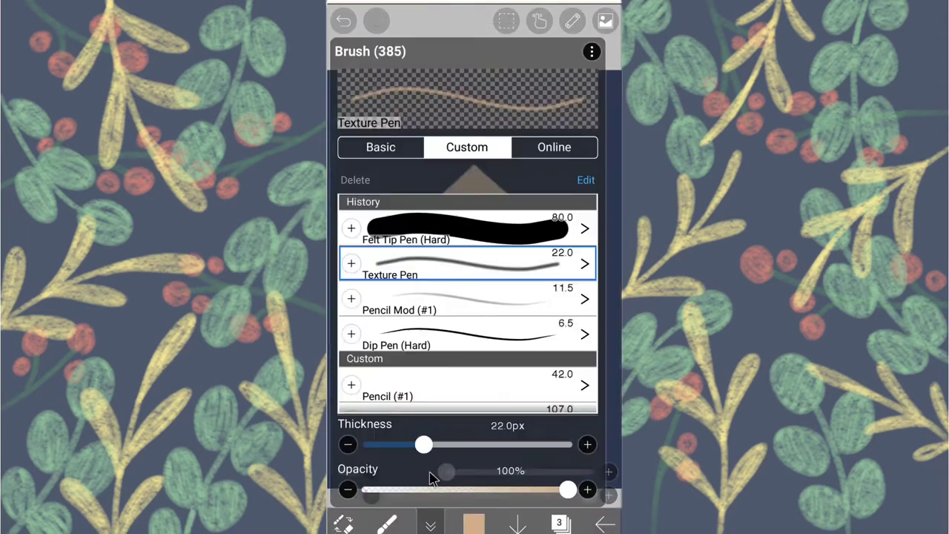
pyautogui.click(470, 525)
pyautogui.scroll(-3, 443, 408)
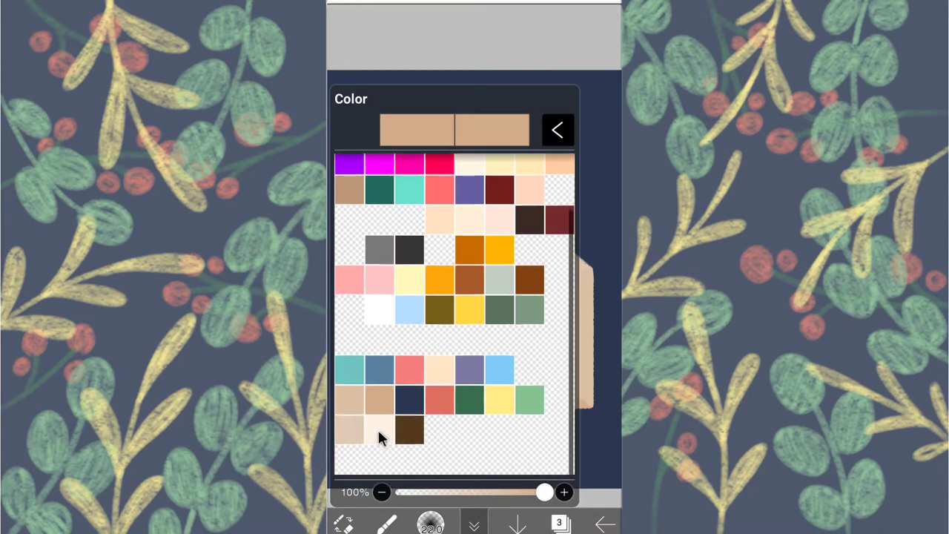
pyautogui.click(379, 430)
pyautogui.click(466, 26)
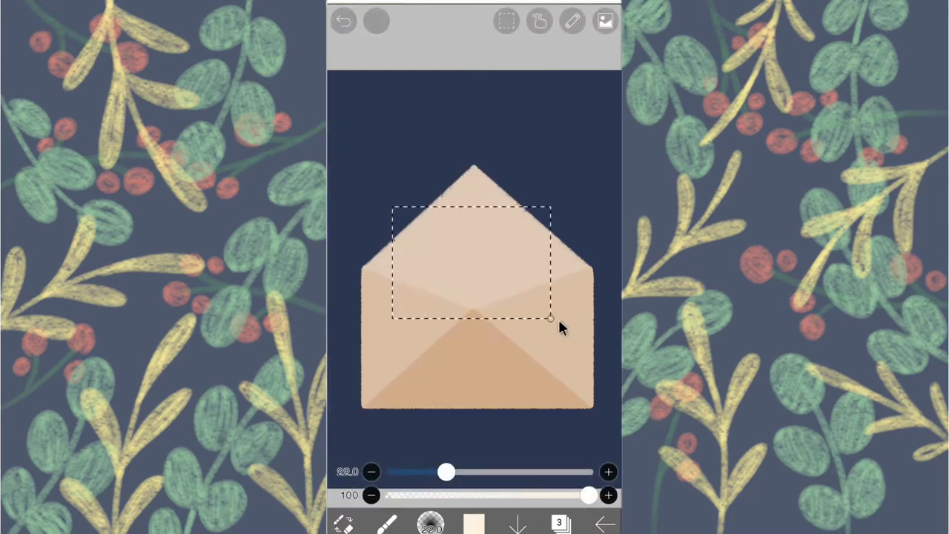
pyautogui.moveTo(562, 324); pyautogui.dragTo(562, 344)
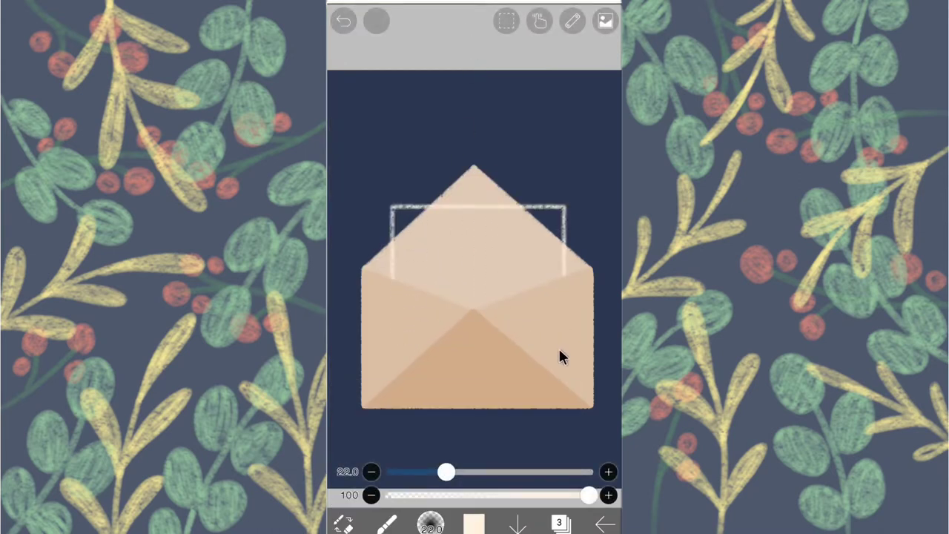
# - Strengthen the letter outline by duplicating its layer and merging the copy down
pyautogui.click(560, 524)
pyautogui.click(361, 376)
pyautogui.click(430, 335)
pyautogui.click(390, 406)
pyautogui.click(360, 408)
pyautogui.click(415, 334)
pyautogui.click(602, 379)
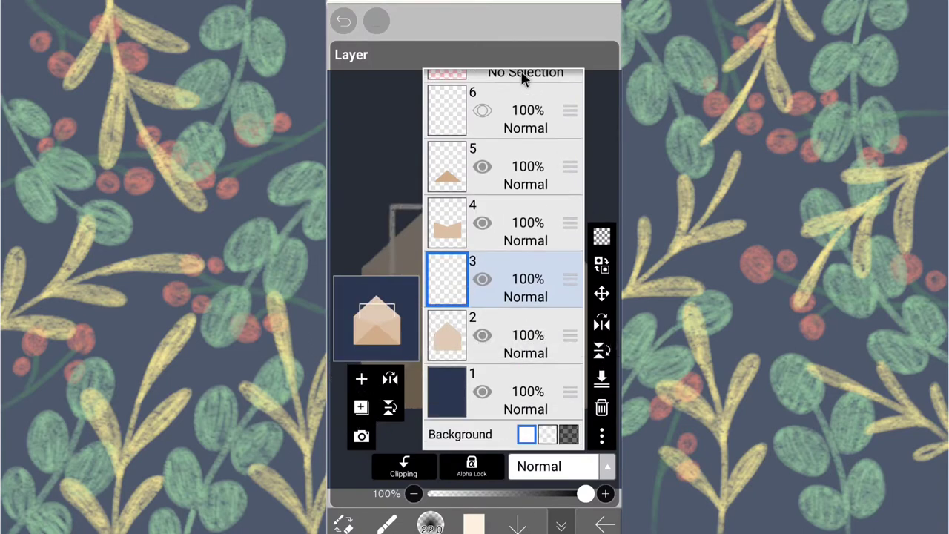
# - Paint cream inside the letter outline, then undo the stray stroke
pyautogui.click(520, 65)
pyautogui.moveTo(469, 261)
pyautogui.mouseDown()
pyautogui.moveTo(472, 318)
pyautogui.moveTo(404, 248)
pyautogui.mouseUp()
pyautogui.scroll(5, 555, 280)
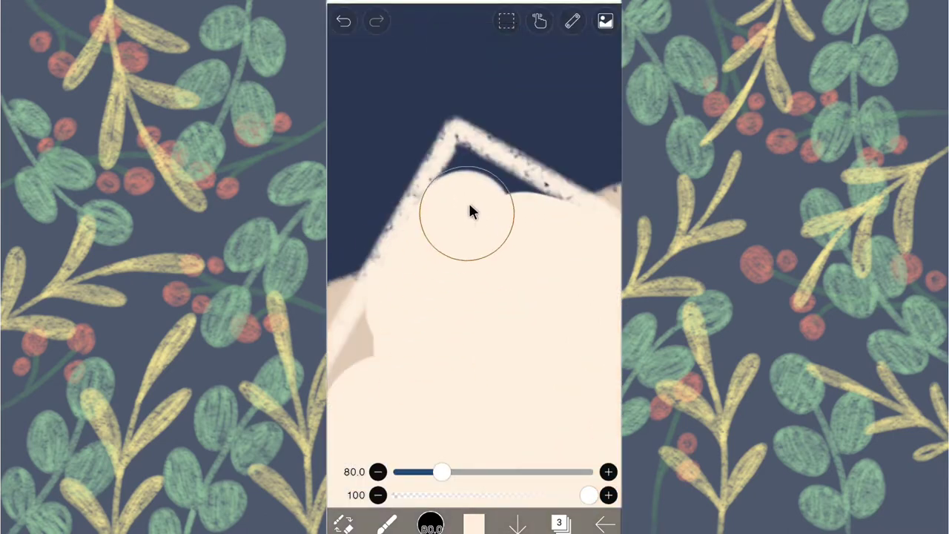
pyautogui.scroll(-3, 518, 229)
pyautogui.scroll(3, 470, 331)
pyautogui.hotkey('ctrl', 'z')
pyautogui.hotkey('ctrl', 'z')
# - Repaint cream over the whole letter area and confirm it with the Transform tool
pyautogui.moveTo(433, 390); pyautogui.dragTo(558, 151)
pyautogui.scroll(-3, 554, 151)
pyautogui.press('[')
pyautogui.press('[')
pyautogui.press('[')
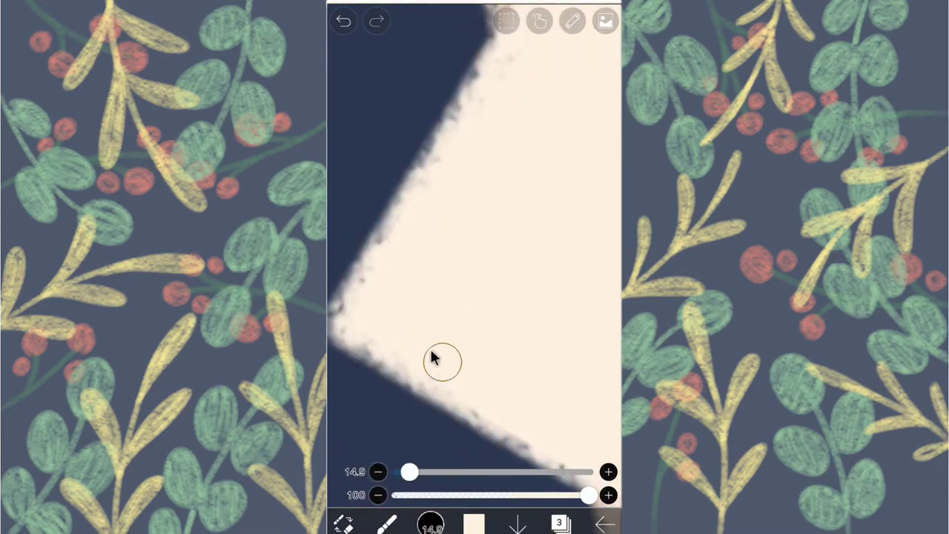
pyautogui.scroll(-3, 412, 317)
pyautogui.click(343, 523)
pyautogui.click(416, 285)
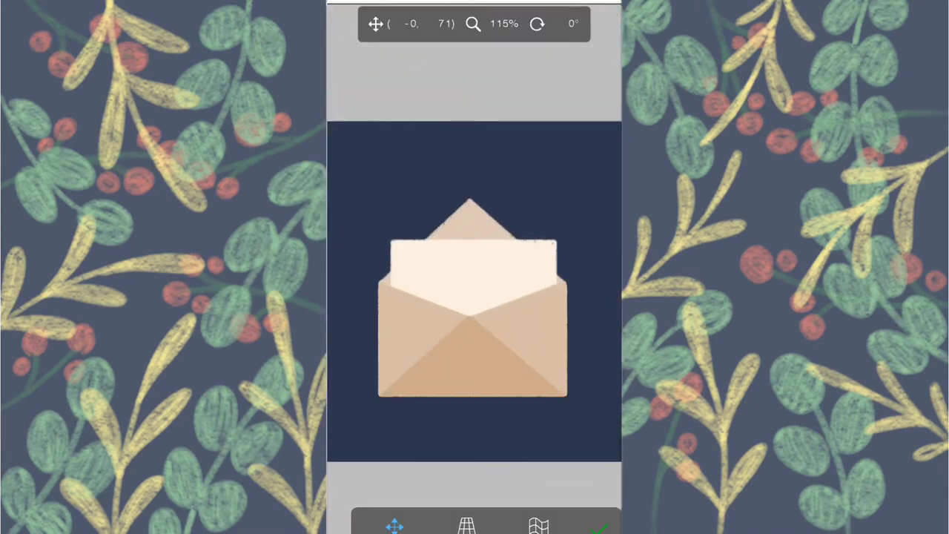
pyautogui.click(599, 529)
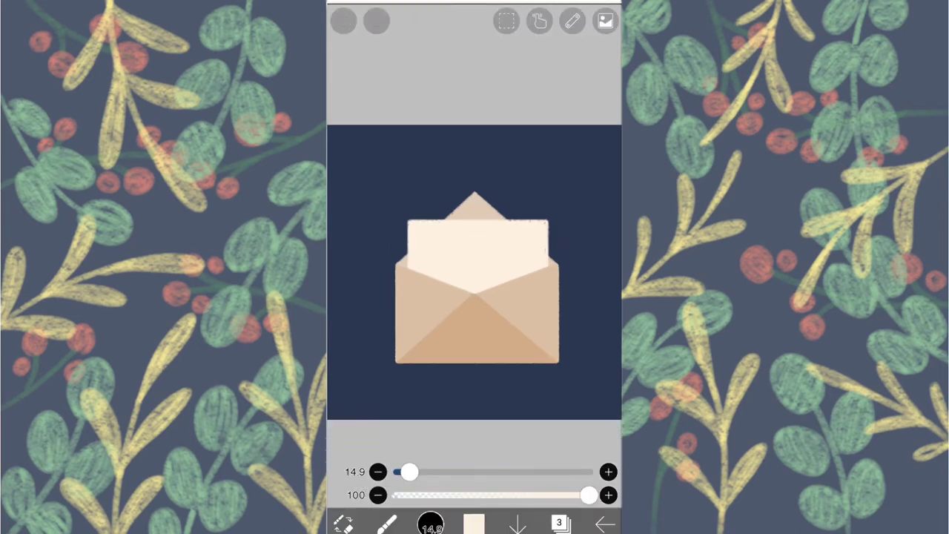
# - Duplicate the letter layer and select the lower copy, layer 3
pyautogui.click(559, 523)
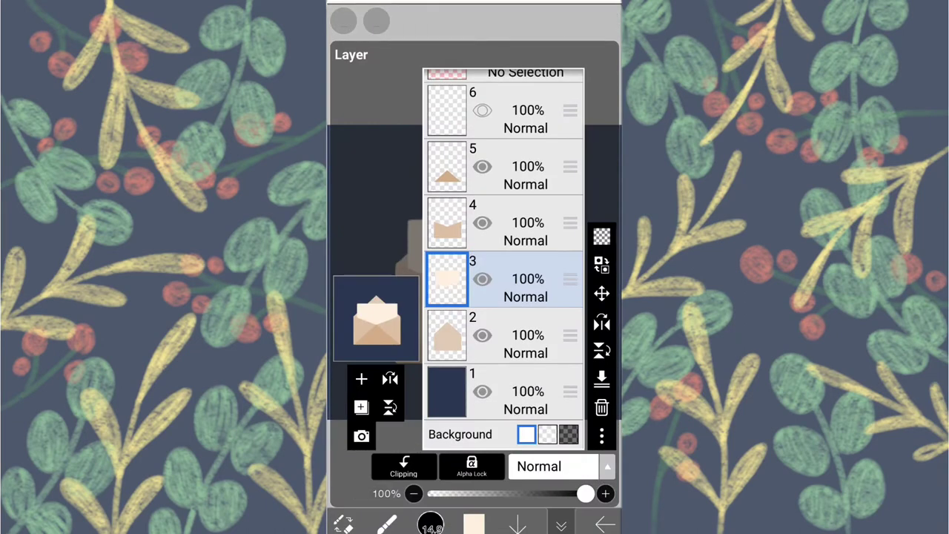
pyautogui.click(362, 406)
pyautogui.click(411, 337)
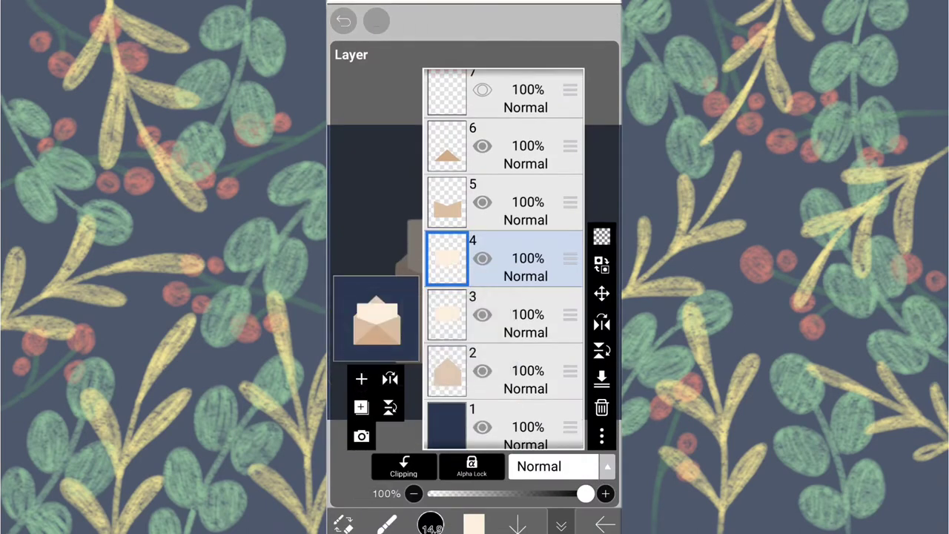
pyautogui.click(523, 318)
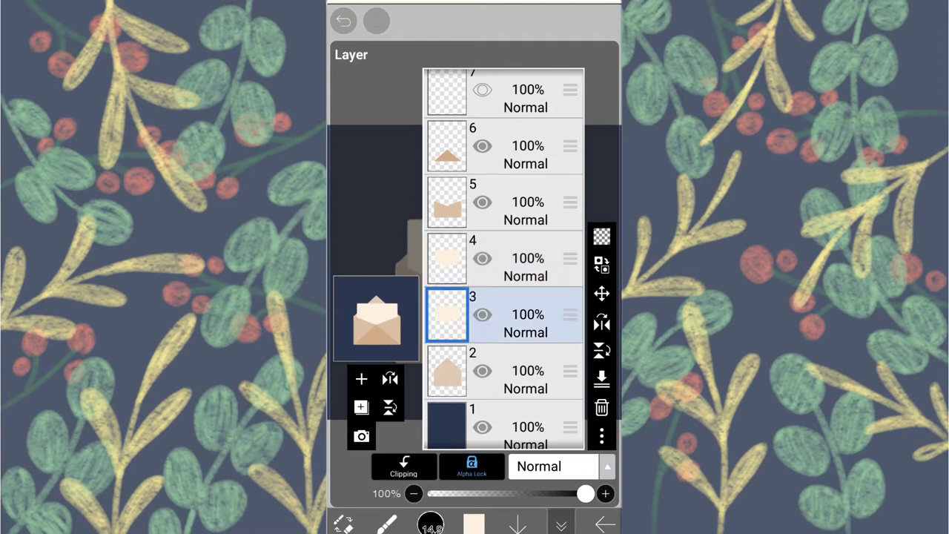
# - Pick dark brown from the colour palette
pyautogui.click(475, 523)
pyautogui.scroll(-4, 455, 308)
pyautogui.scroll(2, 454, 308)
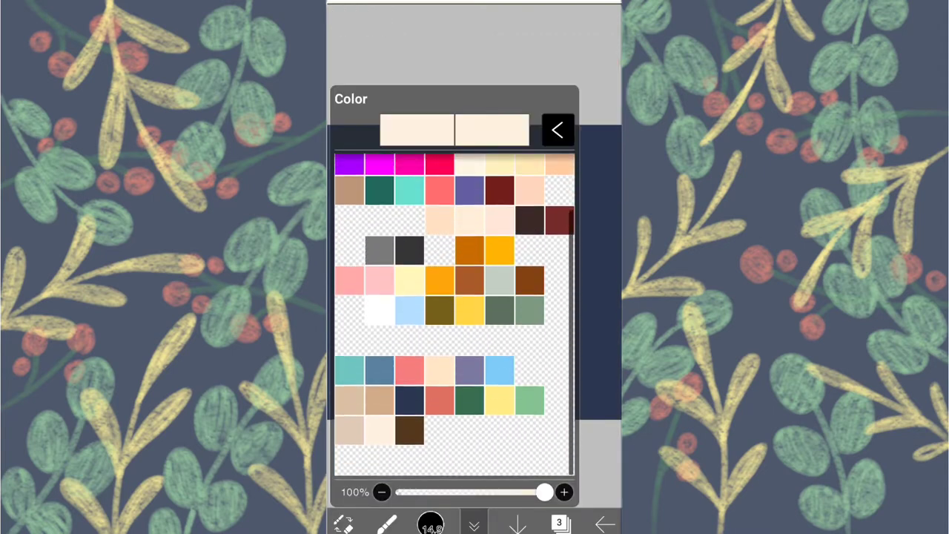
pyautogui.click(409, 430)
pyautogui.click(474, 59)
# - Enlarge the brush for filling and apply a Gaussian Blur to the brown layer
pyautogui.moveTo(403, 472); pyautogui.dragTo(547, 471)
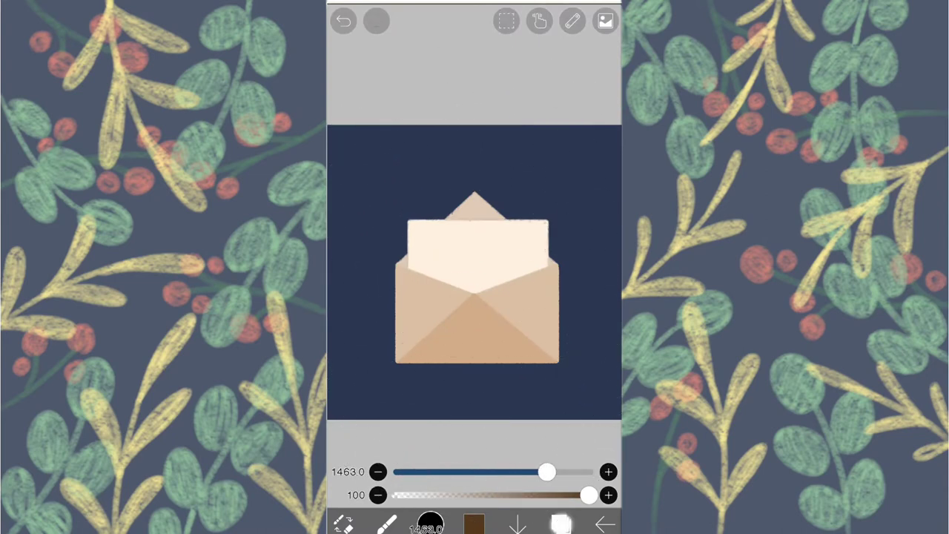
pyautogui.click(561, 523)
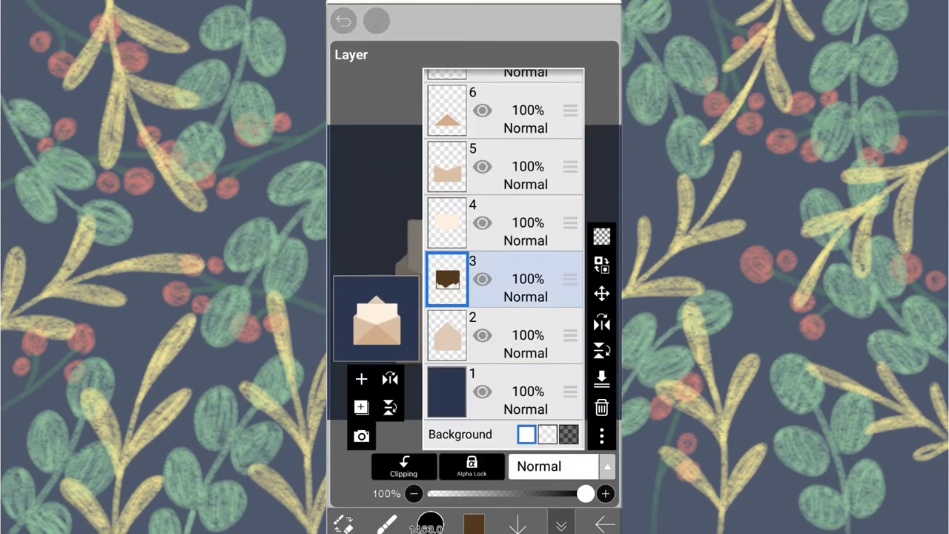
pyautogui.click(343, 524)
pyautogui.click(409, 288)
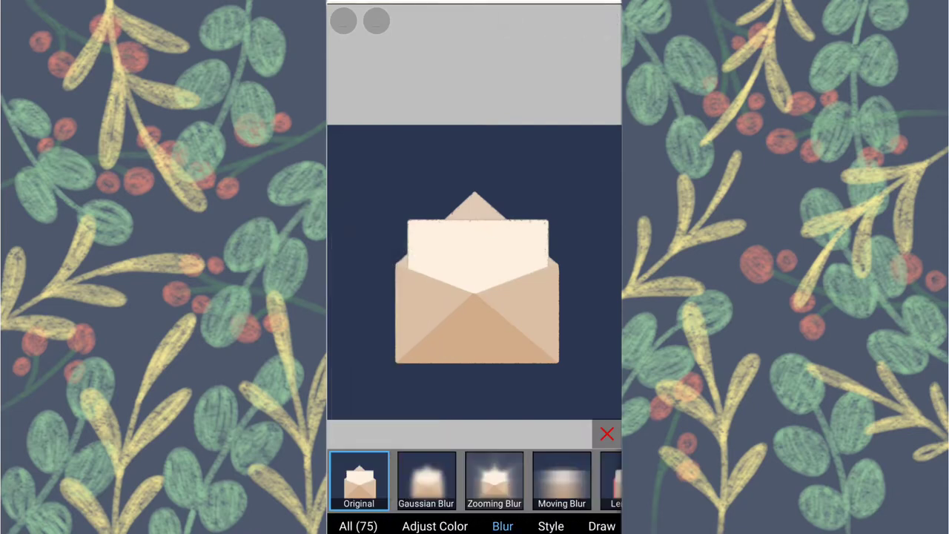
pyautogui.click(426, 481)
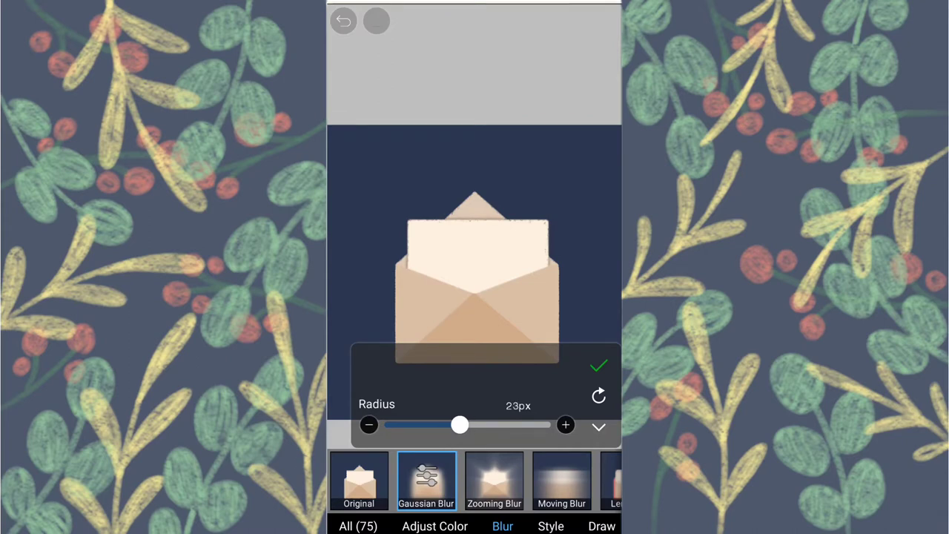
pyautogui.click(598, 365)
pyautogui.click(607, 434)
# - Duplicate layer 2 and blur the copy 23px with Gaussian Blur
pyautogui.click(561, 523)
pyautogui.click(505, 335)
pyautogui.click(361, 407)
pyautogui.click(561, 524)
pyautogui.click(562, 524)
pyautogui.click(602, 435)
pyautogui.click(599, 365)
# - Check the blurred shadow layers by switching between the layer list and filter screen
pyautogui.click(561, 524)
pyautogui.scroll(3, 509, 275)
pyautogui.click(602, 435)
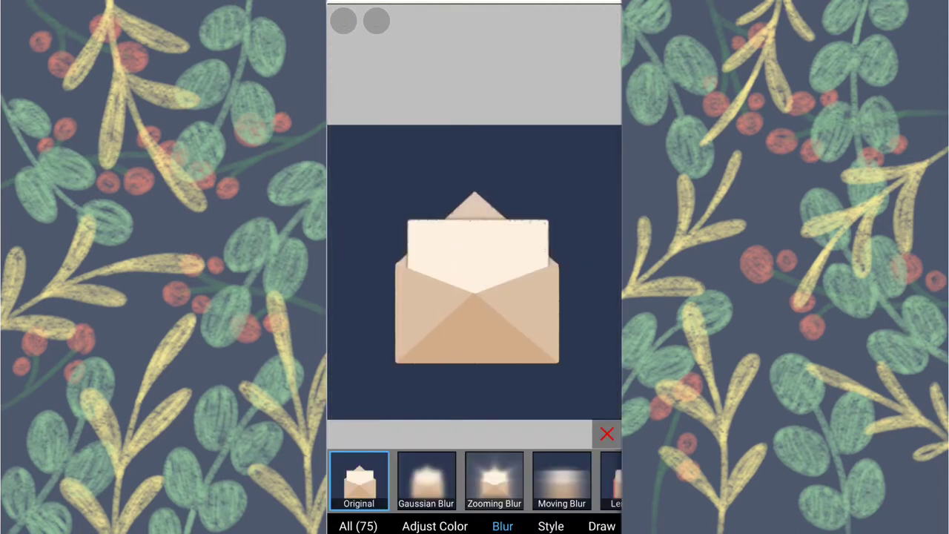
pyautogui.click(607, 434)
pyautogui.click(562, 524)
pyautogui.click(561, 524)
pyautogui.click(409, 286)
pyautogui.click(607, 434)
pyautogui.click(562, 524)
pyautogui.click(602, 435)
pyautogui.click(607, 434)
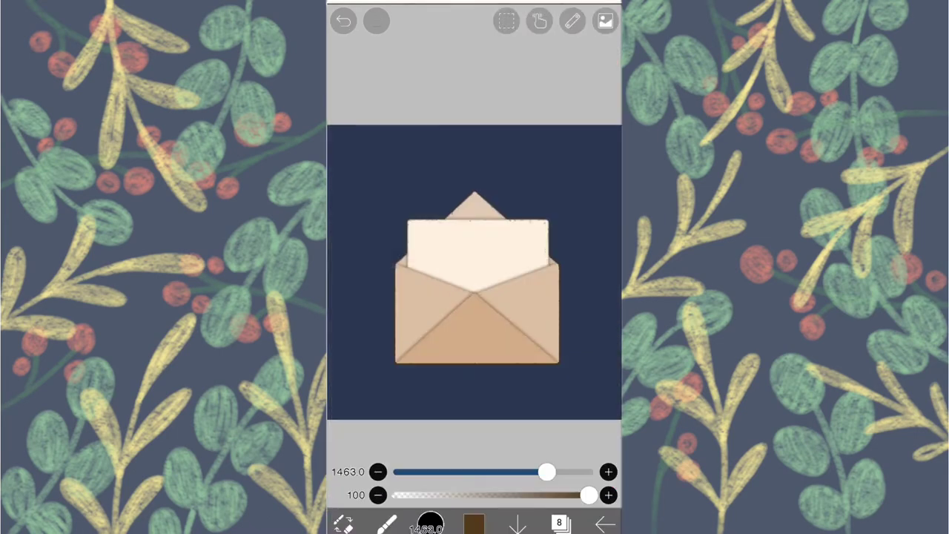
# - Undo the last stroke and show the lower layers 6–1 in the layer list
pyautogui.click(344, 20)
pyautogui.click(562, 524)
pyautogui.scroll(-3, 504, 260)
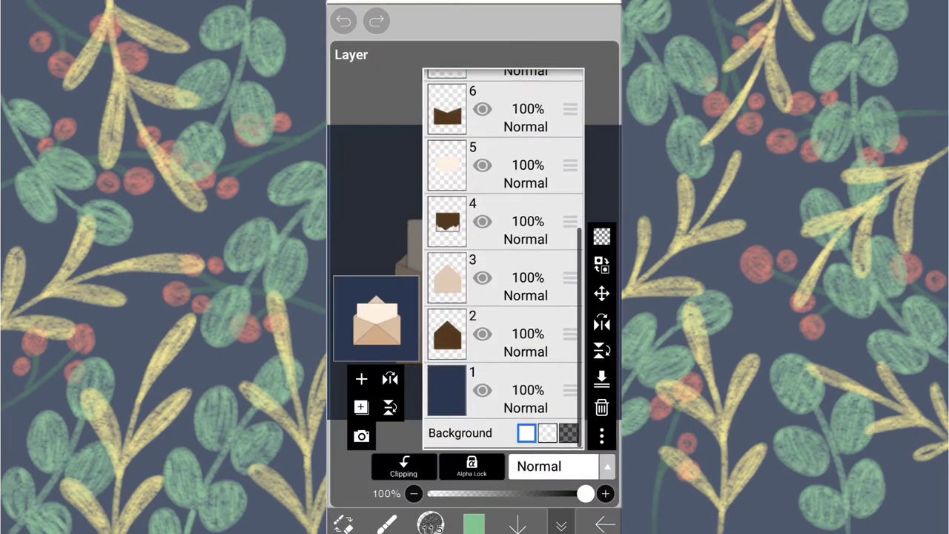
# - Add a new empty layer directly above the navy background layer
pyautogui.click(504, 390)
pyautogui.click(361, 379)
pyautogui.click(562, 524)
pyautogui.moveTo(475, 259)
pyautogui.mouseDown()
pyautogui.moveTo(445, 282)
pyautogui.moveTo(460, 244)
pyautogui.moveTo(445, 237)
pyautogui.mouseUp()
pyautogui.moveTo(480, 371); pyautogui.dragTo(456, 100)
# - Draw the green stem above the envelope with a left leaf and a textured right leaf
pyautogui.moveTo(475, 260)
pyautogui.mouseDown()
pyautogui.moveTo(463, 237)
pyautogui.moveTo(513, 128)
pyautogui.mouseUp()
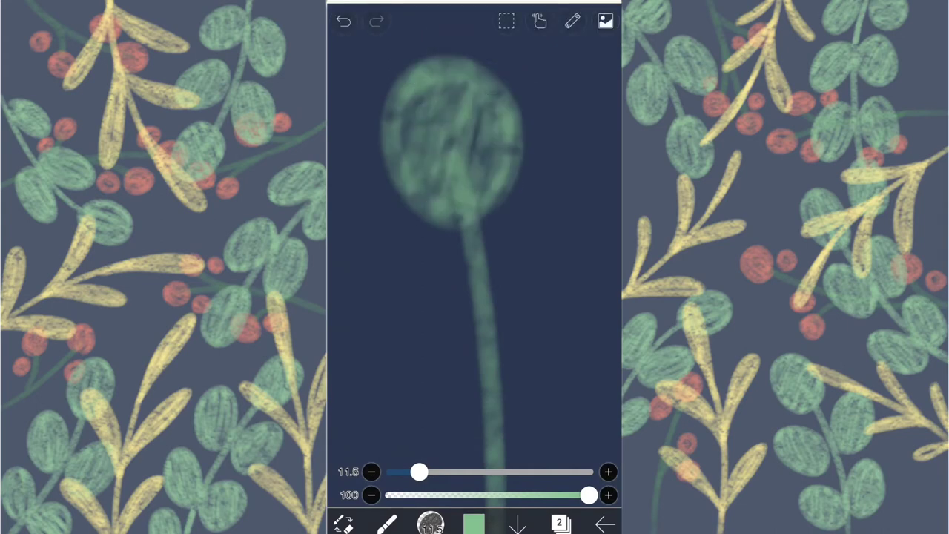
pyautogui.moveTo(474, 260)
pyautogui.mouseDown()
pyautogui.moveTo(445, 244)
pyautogui.moveTo(519, 271)
pyautogui.moveTo(445, 245)
pyautogui.mouseUp()
pyautogui.moveTo(358, 216)
pyautogui.mouseDown()
pyautogui.moveTo(385, 243)
pyautogui.moveTo(455, 235)
pyautogui.mouseUp()
pyautogui.moveTo(542, 252); pyautogui.dragTo(491, 359)
pyautogui.moveTo(474, 260); pyautogui.dragTo(445, 245)
pyautogui.moveTo(530, 189); pyautogui.dragTo(520, 259)
pyautogui.moveTo(549, 208); pyautogui.dragTo(556, 274)
pyautogui.moveTo(475, 259)
pyautogui.mouseDown()
pyautogui.moveTo(454, 225)
pyautogui.moveTo(408, 282)
pyautogui.moveTo(521, 161)
pyautogui.moveTo(467, 406)
pyautogui.moveTo(562, 291)
pyautogui.moveTo(445, 244)
pyautogui.mouseUp()
# - Add a looped leaf left of the stem and check the whole sprig on the card
pyautogui.moveTo(511, 311); pyautogui.dragTo(398, 206)
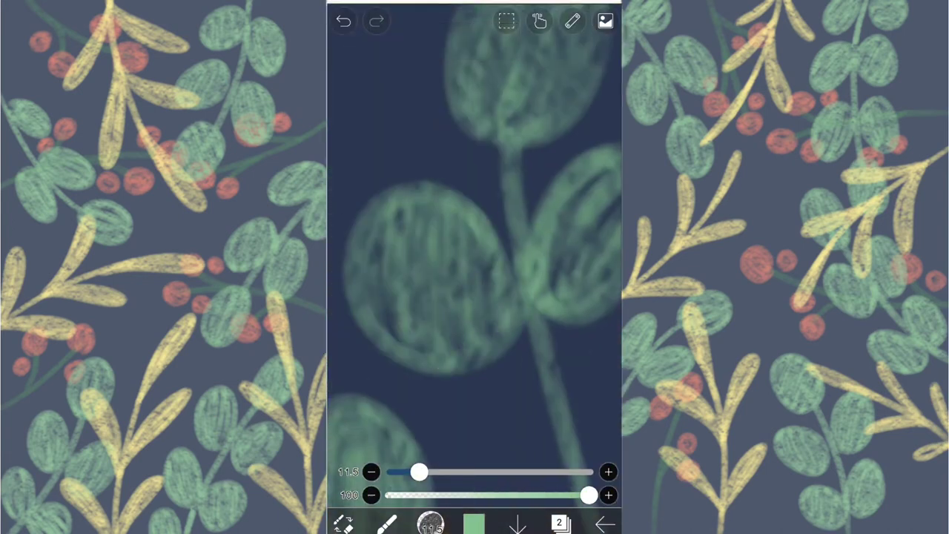
pyautogui.moveTo(474, 334); pyautogui.dragTo(475, 222)
pyautogui.moveTo(475, 334); pyautogui.dragTo(475, 252)
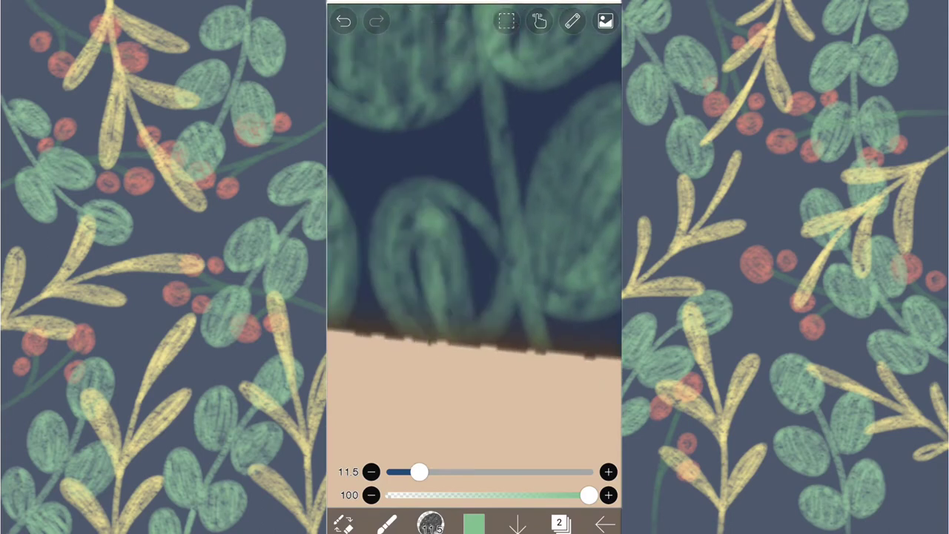
pyautogui.moveTo(473, 327); pyautogui.dragTo(445, 260)
pyautogui.moveTo(475, 297)
pyautogui.mouseDown()
pyautogui.moveTo(415, 286)
pyautogui.moveTo(497, 131)
pyautogui.moveTo(414, 182)
pyautogui.moveTo(496, 265)
pyautogui.moveTo(490, 186)
pyautogui.moveTo(474, 297)
pyautogui.moveTo(460, 267)
pyautogui.moveTo(475, 223)
pyautogui.moveTo(475, 144)
pyautogui.moveTo(494, 318)
pyautogui.moveTo(445, 259)
pyautogui.moveTo(534, 193)
pyautogui.moveTo(509, 215)
pyautogui.moveTo(485, 171)
pyautogui.moveTo(521, 171)
pyautogui.moveTo(493, 278)
pyautogui.moveTo(474, 267)
pyautogui.mouseUp()
# - Undo the last leaf stroke and leave transform mode without changes
pyautogui.hotkey('ctrl', 'z')
pyautogui.hotkey('ctrl', 't')
pyautogui.press('Return')
pyautogui.click(559, 524)
# - Duplicate a layer, then delete the accidental empty duplicate
pyautogui.click(361, 408)
pyautogui.click(401, 337)
pyautogui.click(562, 524)
pyautogui.moveTo(549, 252); pyautogui.dragTo(475, 237)
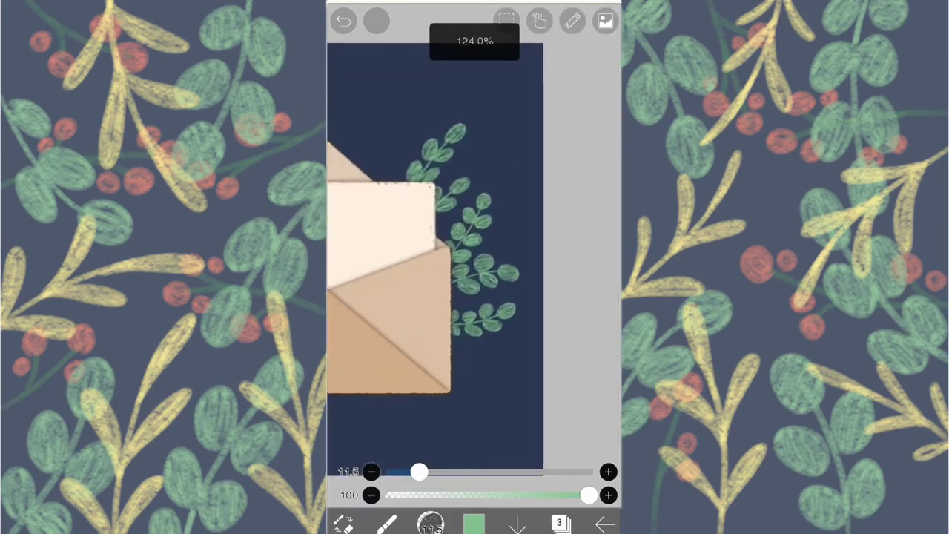
pyautogui.click(561, 524)
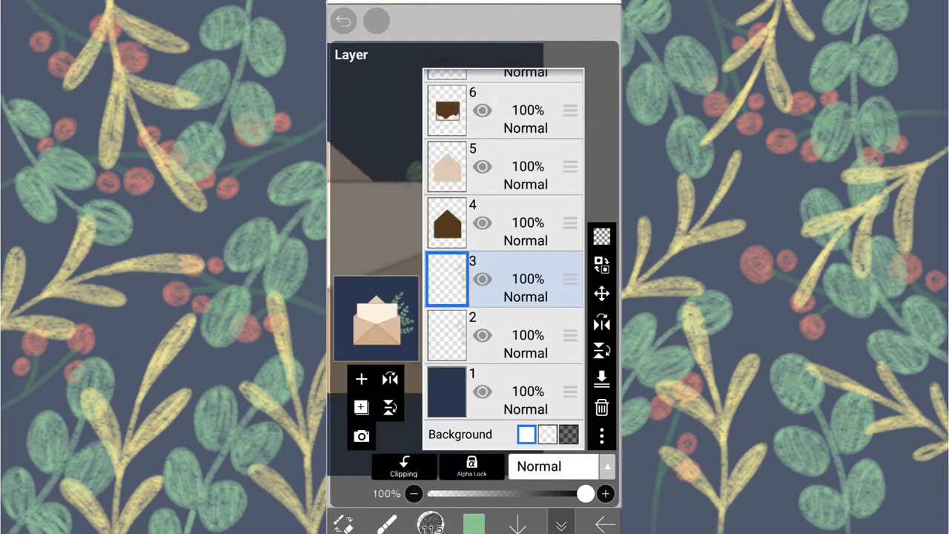
pyautogui.click(602, 407)
pyautogui.click(561, 524)
pyautogui.moveTo(519, 282); pyautogui.dragTo(467, 263)
# - Duplicate the green sprig layer and transform the copy: 80% scale, 160° rotation, moved to the lower left
pyautogui.click(561, 524)
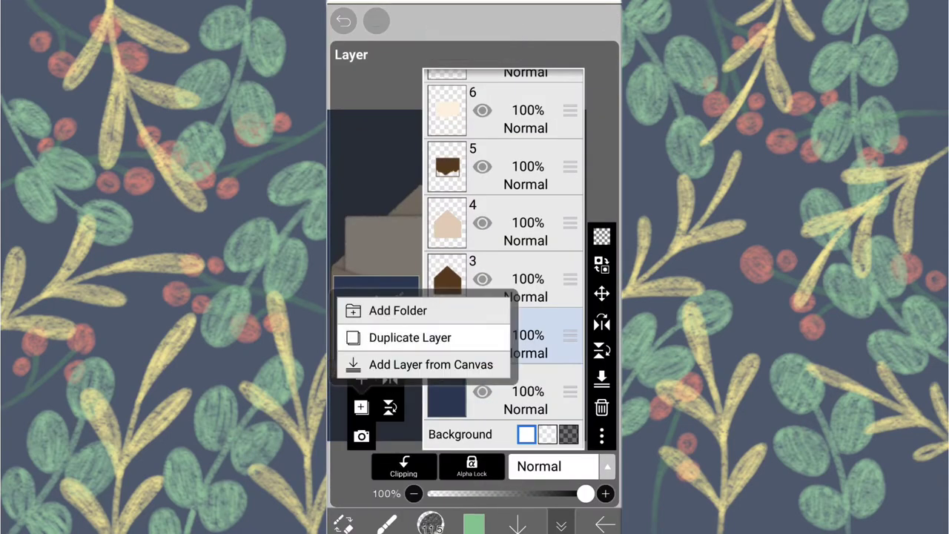
pyautogui.click(410, 337)
pyautogui.click(560, 524)
pyautogui.moveTo(519, 282); pyautogui.dragTo(475, 298)
pyautogui.click(342, 524)
pyautogui.click(349, 244)
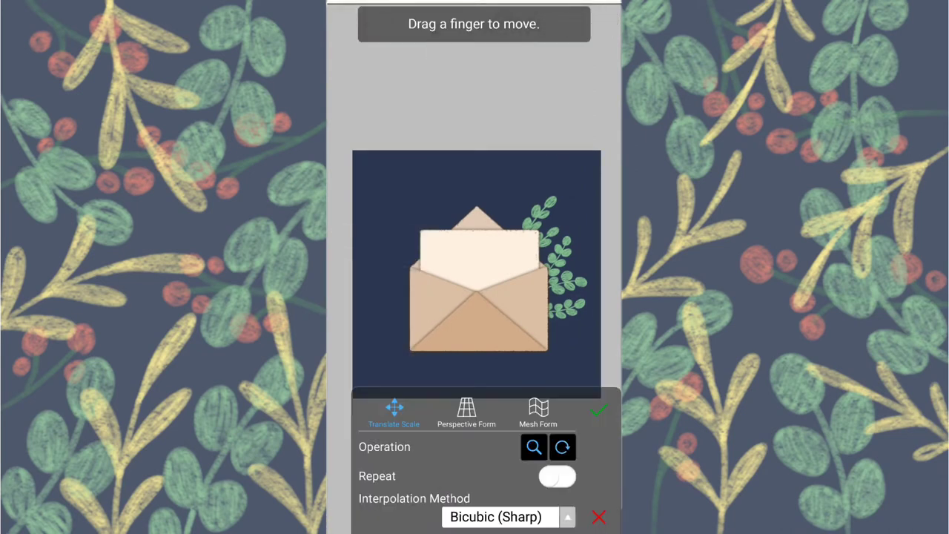
pyautogui.moveTo(564, 253); pyautogui.dragTo(411, 349)
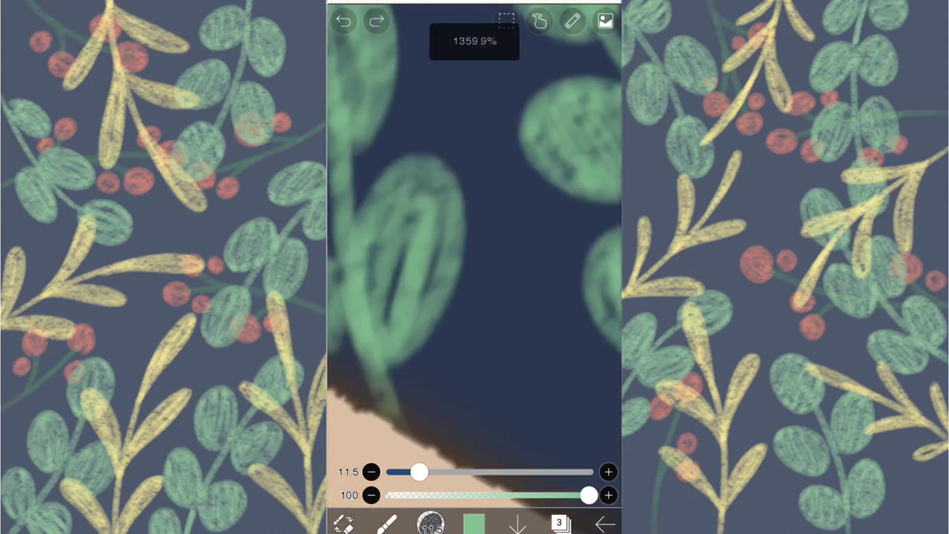
# - Shrink the brush to 6.0 and touch up the copied leaves with thin green strokes
pyautogui.moveTo(475, 222); pyautogui.dragTo(468, 245)
pyautogui.moveTo(420, 472); pyautogui.dragTo(404, 472)
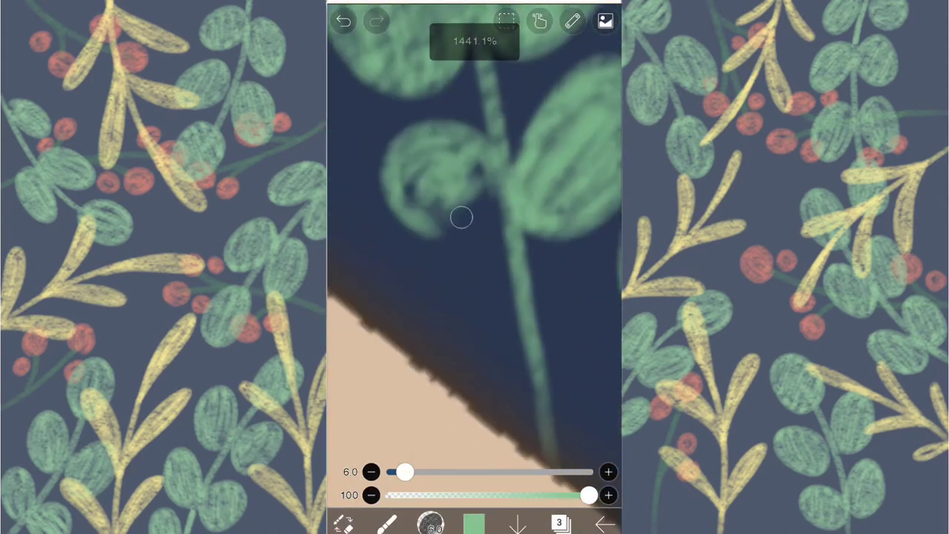
pyautogui.moveTo(445, 282)
pyautogui.mouseDown()
pyautogui.moveTo(456, 274)
pyautogui.moveTo(458, 333)
pyautogui.moveTo(440, 390)
pyautogui.mouseUp()
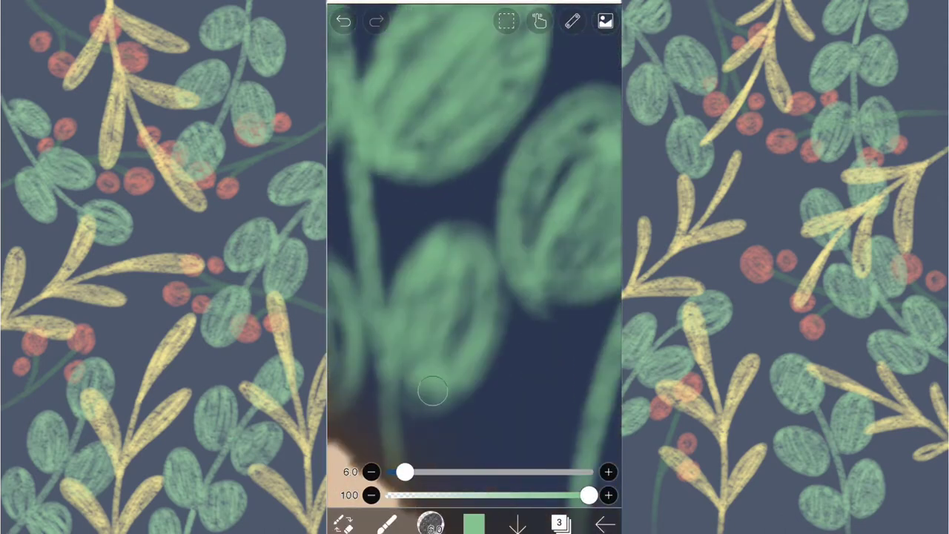
pyautogui.moveTo(474, 297)
pyautogui.mouseDown()
pyautogui.moveTo(504, 250)
pyautogui.moveTo(482, 282)
pyautogui.moveTo(470, 364)
pyautogui.moveTo(514, 191)
pyautogui.moveTo(491, 187)
pyautogui.moveTo(428, 252)
pyautogui.mouseUp()
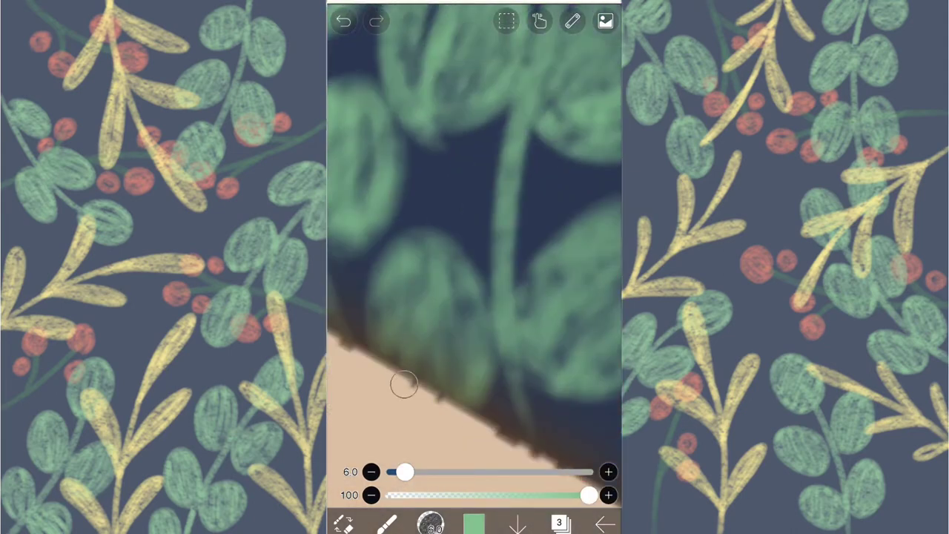
pyautogui.moveTo(453, 317)
pyautogui.mouseDown()
pyautogui.moveTo(474, 297)
pyautogui.moveTo(498, 364)
pyautogui.moveTo(474, 296)
pyautogui.moveTo(466, 363)
pyautogui.moveTo(487, 307)
pyautogui.moveTo(468, 282)
pyautogui.mouseUp()
# - Switch the brush to yellow and paint a yellow stem and leaves among the green sprigs
pyautogui.click(560, 523)
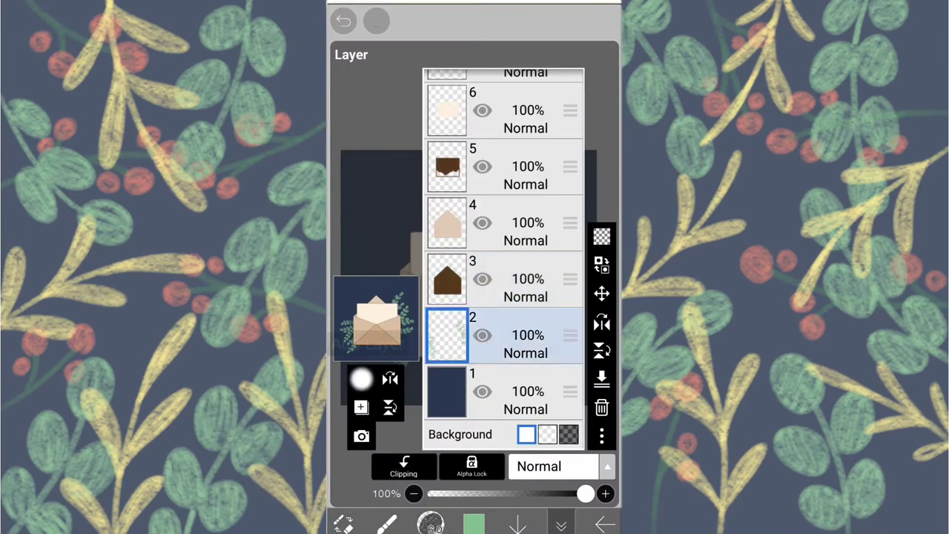
pyautogui.click(474, 523)
pyautogui.click(470, 277)
pyautogui.click(558, 129)
pyautogui.moveTo(475, 296); pyautogui.dragTo(479, 334)
pyautogui.moveTo(475, 245)
pyautogui.mouseDown()
pyautogui.moveTo(467, 104)
pyautogui.moveTo(440, 194)
pyautogui.mouseUp()
pyautogui.moveTo(492, 358)
pyautogui.mouseDown()
pyautogui.moveTo(475, 296)
pyautogui.moveTo(504, 223)
pyautogui.moveTo(500, 191)
pyautogui.mouseUp()
pyautogui.moveTo(475, 297)
pyautogui.mouseDown()
pyautogui.moveTo(428, 296)
pyautogui.moveTo(433, 266)
pyautogui.mouseUp()
pyautogui.moveTo(536, 413)
pyautogui.mouseDown()
pyautogui.moveTo(485, 379)
pyautogui.moveTo(397, 271)
pyautogui.moveTo(468, 311)
pyautogui.moveTo(534, 78)
pyautogui.moveTo(475, 245)
pyautogui.moveTo(417, 143)
pyautogui.mouseUp()
# - Add more yellow stems and leaves across the sprigs, undoing one stray stroke
pyautogui.moveTo(507, 284)
pyautogui.mouseDown()
pyautogui.moveTo(487, 191)
pyautogui.moveTo(475, 171)
pyautogui.moveTo(471, 216)
pyautogui.moveTo(460, 223)
pyautogui.moveTo(420, 137)
pyautogui.mouseUp()
pyautogui.hotkey('ctrl', 'z')
pyautogui.moveTo(535, 189); pyautogui.dragTo(474, 223)
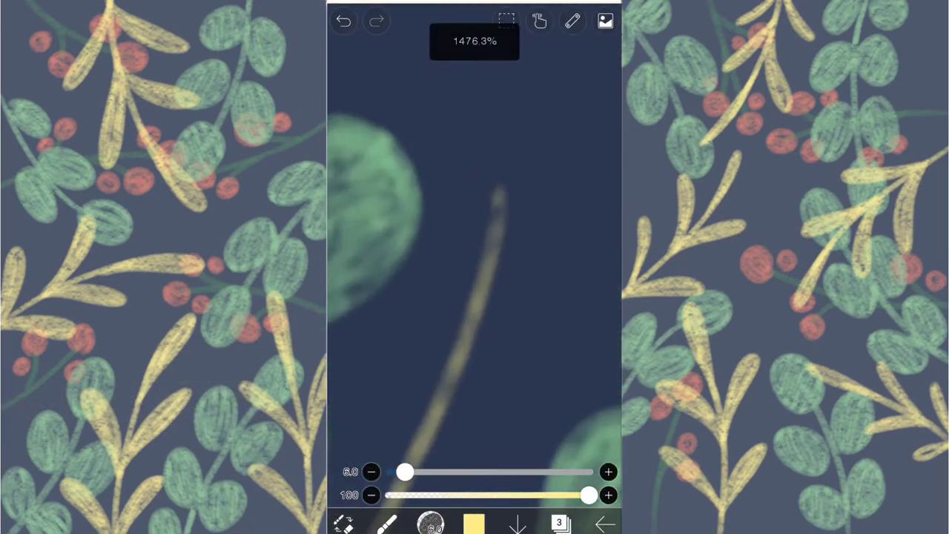
pyautogui.moveTo(487, 141); pyautogui.dragTo(427, 106)
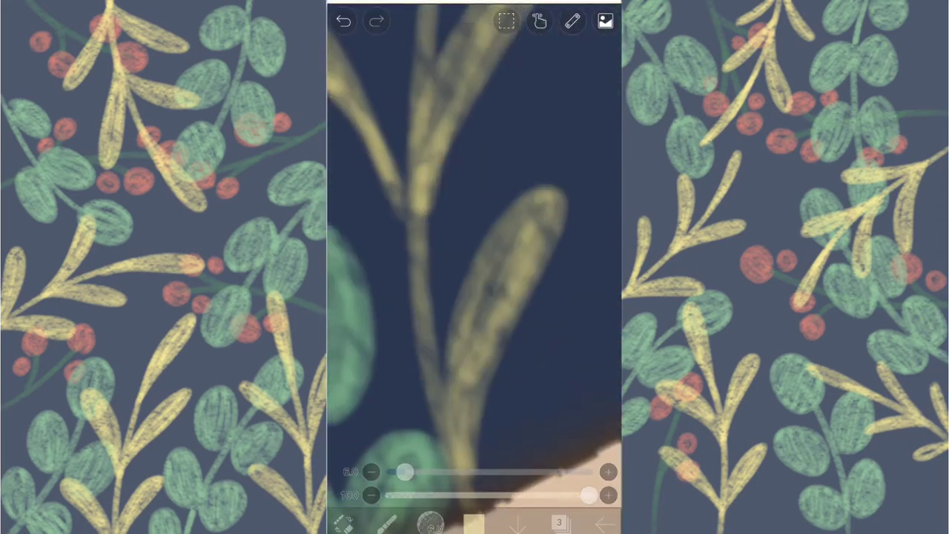
pyautogui.moveTo(475, 223)
pyautogui.mouseDown()
pyautogui.moveTo(475, 267)
pyautogui.moveTo(475, 252)
pyautogui.mouseUp()
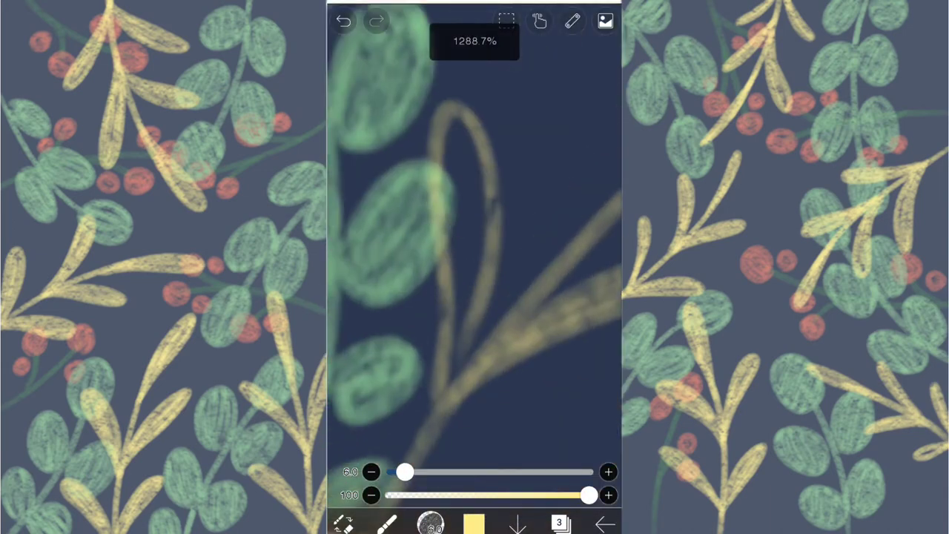
pyautogui.moveTo(475, 223); pyautogui.dragTo(460, 207)
pyautogui.moveTo(478, 240); pyautogui.dragTo(475, 267)
pyautogui.moveTo(506, 171)
pyautogui.mouseDown()
pyautogui.moveTo(475, 208)
pyautogui.moveTo(475, 252)
pyautogui.moveTo(475, 208)
pyautogui.mouseUp()
pyautogui.moveTo(474, 245)
pyautogui.mouseDown()
pyautogui.moveTo(460, 163)
pyautogui.moveTo(475, 245)
pyautogui.mouseUp()
# - Pick dark green from the Color palette and paint the first thin stems, undoing a stray stroke
pyautogui.click(559, 522)
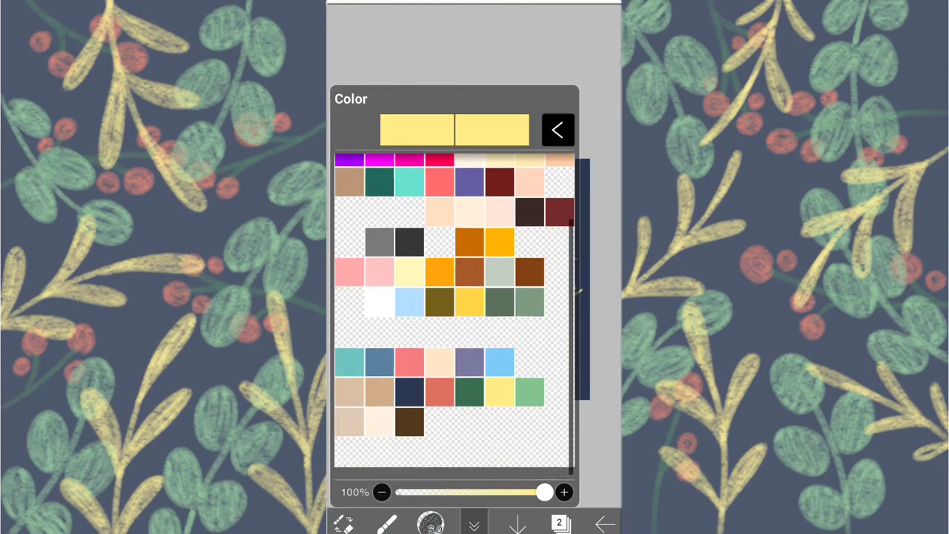
pyautogui.scroll(5, 468, 279)
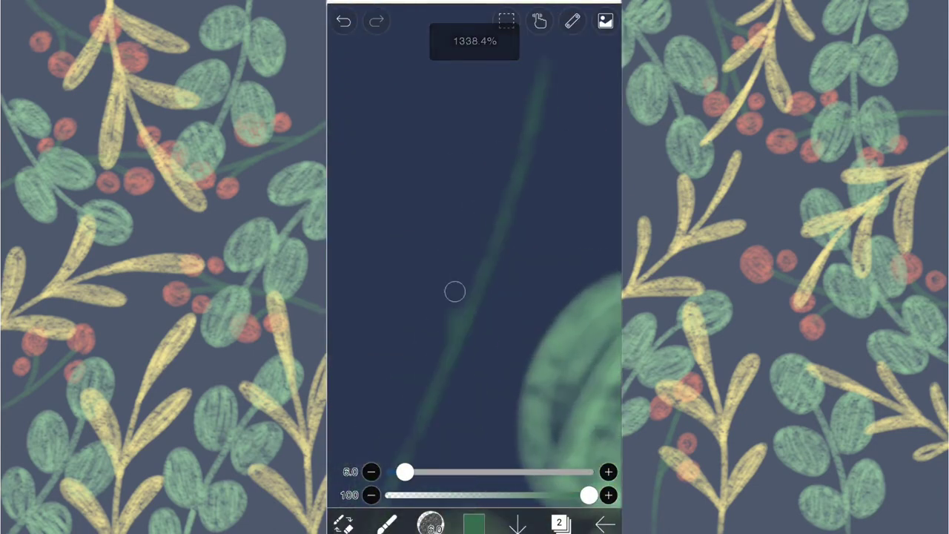
pyautogui.scroll(5, 475, 267)
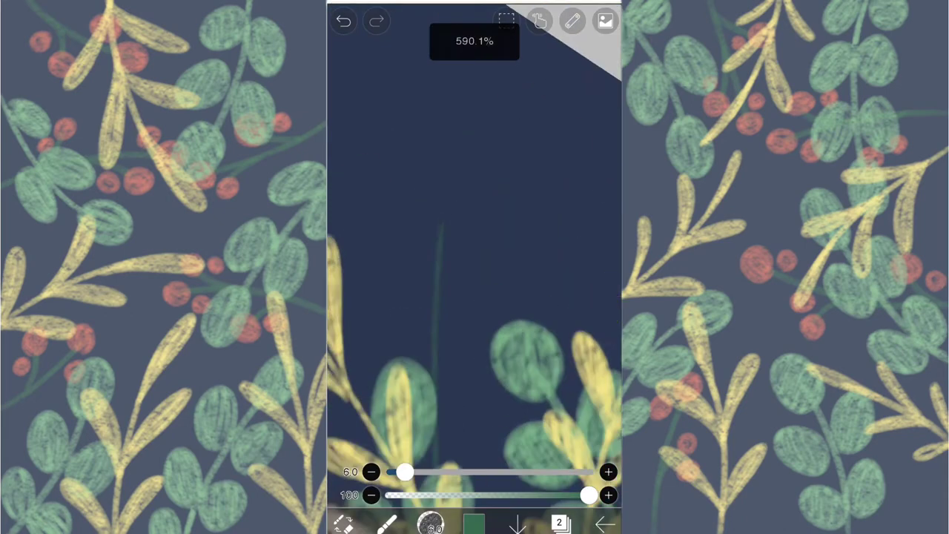
pyautogui.scroll(-5, 475, 268)
pyautogui.scroll(5, 474, 267)
pyautogui.scroll(-5, 475, 267)
pyautogui.scroll(5, 475, 267)
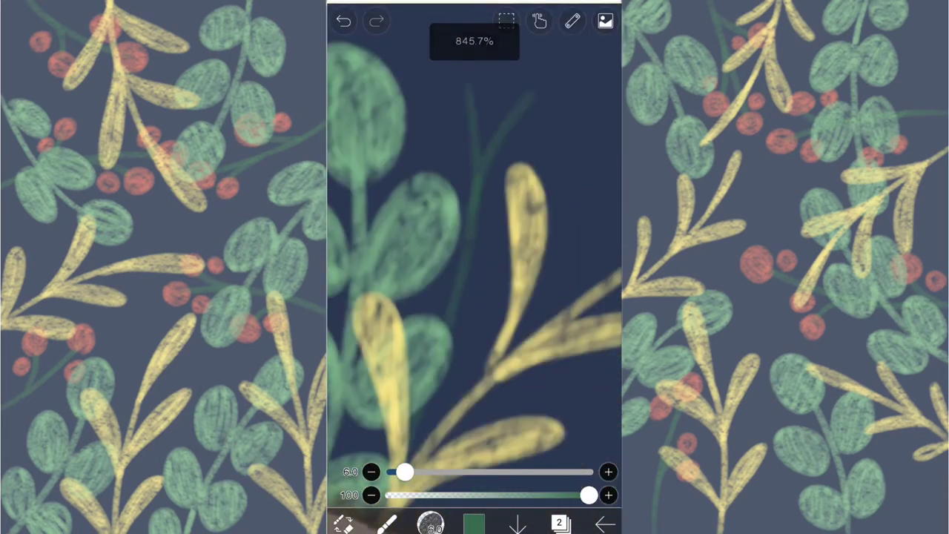
pyautogui.scroll(-2, 475, 267)
pyautogui.hotkey('ctrl', 'z')
# - Continue painting thin dark green stems between the leaves, undoing another unwanted stroke
pyautogui.scroll(-5, 475, 267)
pyautogui.scroll(5, 474, 267)
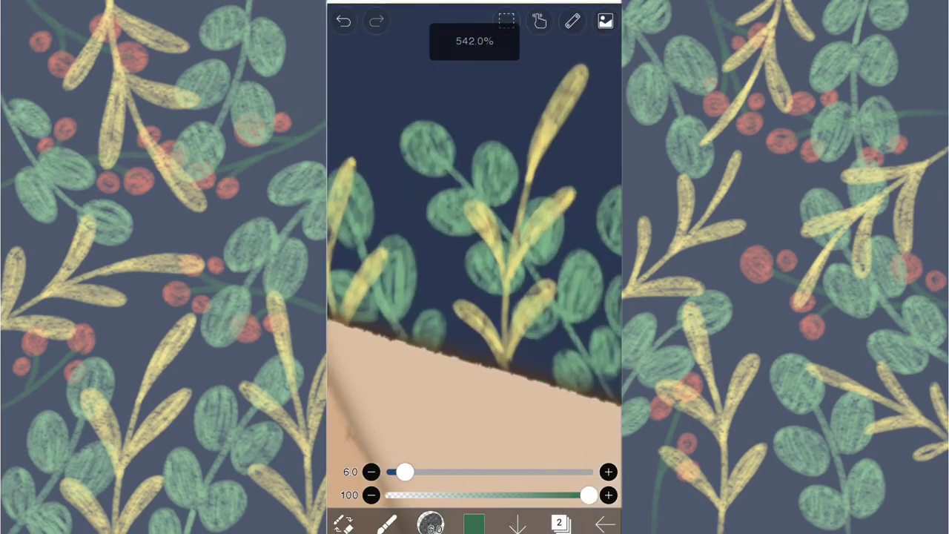
pyautogui.scroll(-5, 475, 267)
pyautogui.hotkey('ctrl', 'z')
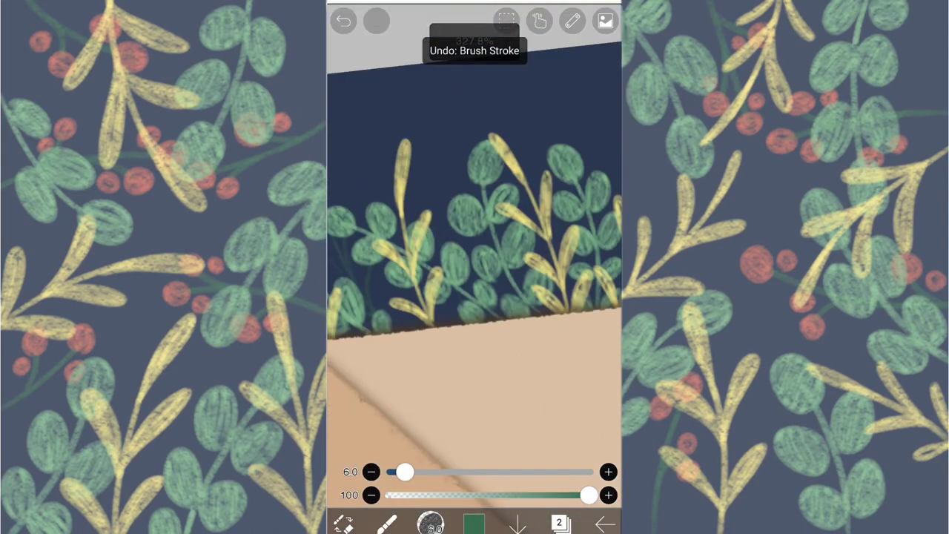
pyautogui.scroll(5, 475, 267)
pyautogui.scroll(-3, 475, 267)
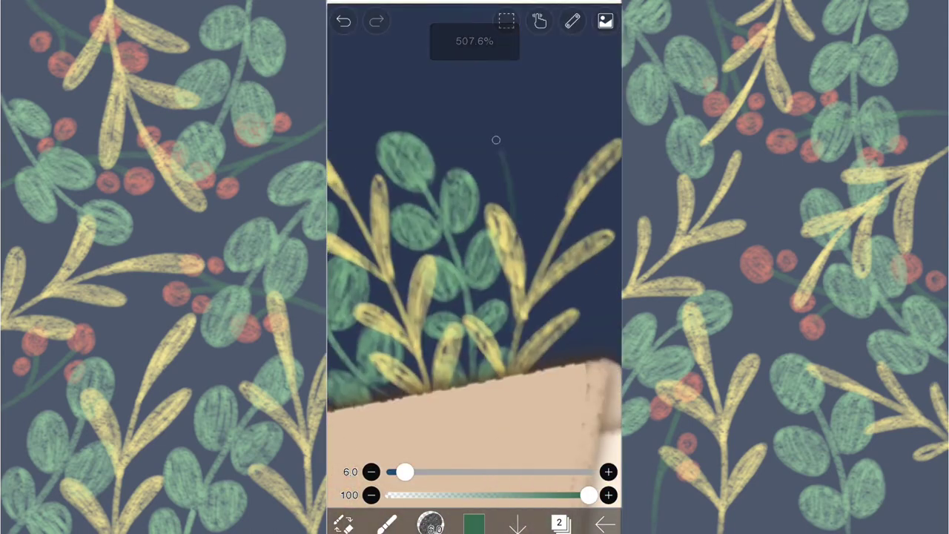
pyautogui.scroll(-3, 475, 267)
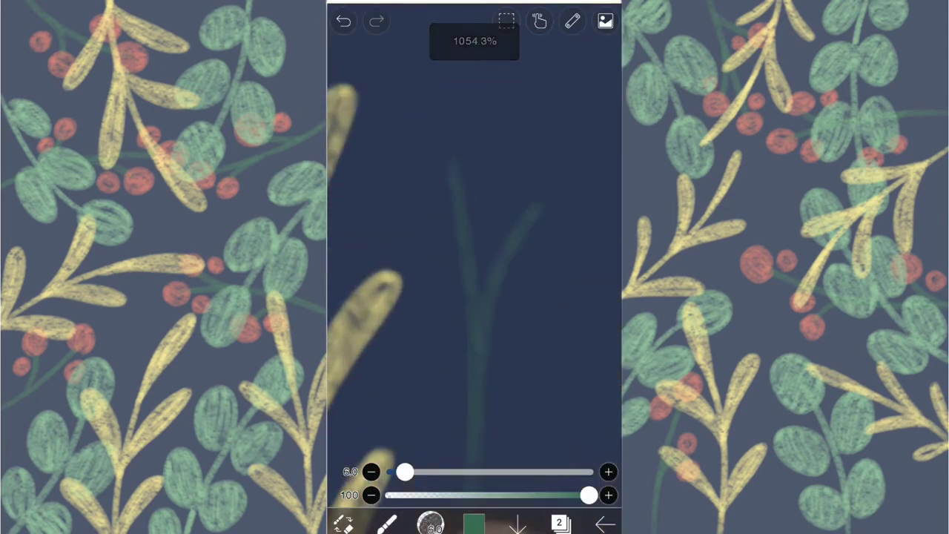
pyautogui.scroll(-3, 474, 267)
pyautogui.scroll(3, 474, 267)
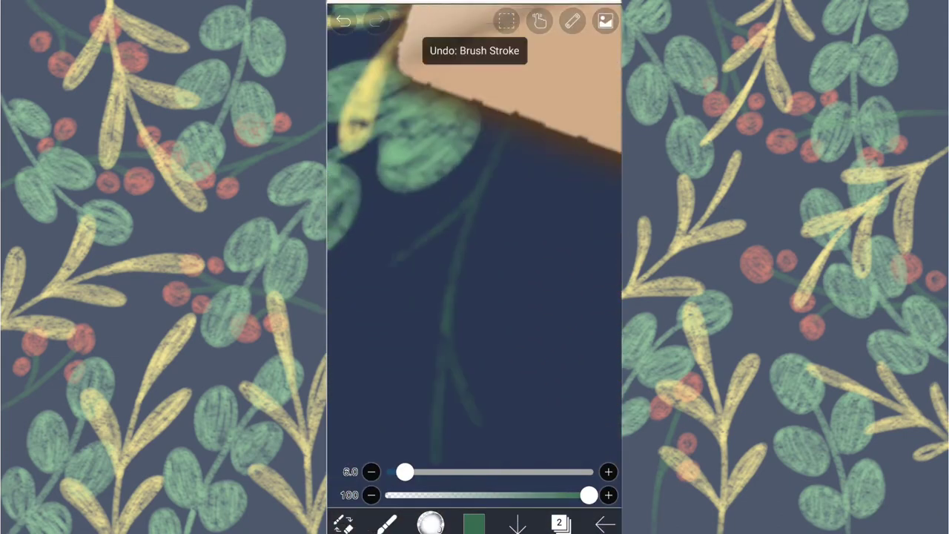
# - Undo the last stroke and switch the brush colour to salmon
pyautogui.hotkey('ctrl', 'z')
pyautogui.click(387, 524)
pyautogui.click(474, 523)
pyautogui.click(557, 129)
pyautogui.click(561, 523)
pyautogui.click(362, 407)
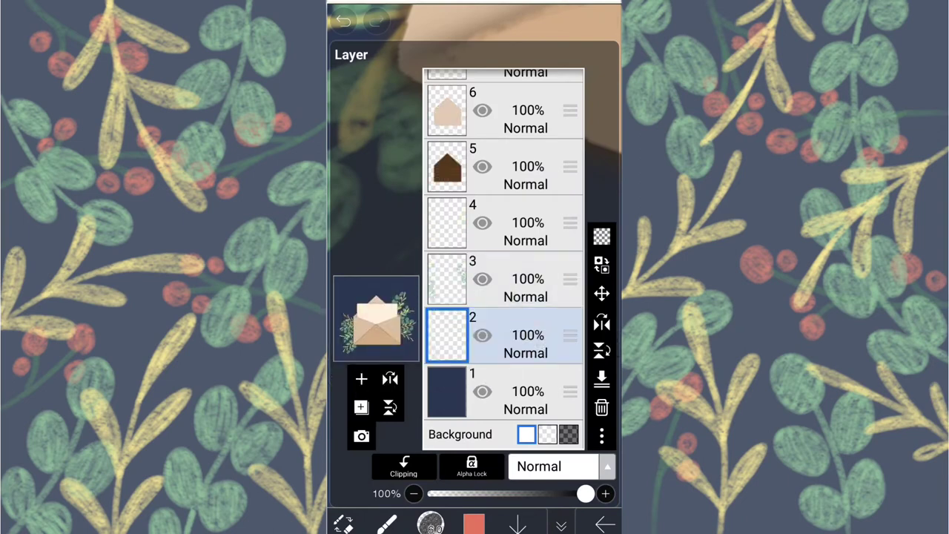
pyautogui.click(560, 524)
# - Paint small coral-red berries on the stem tips, undoing a stray stroke
pyautogui.scroll(5, 491, 258)
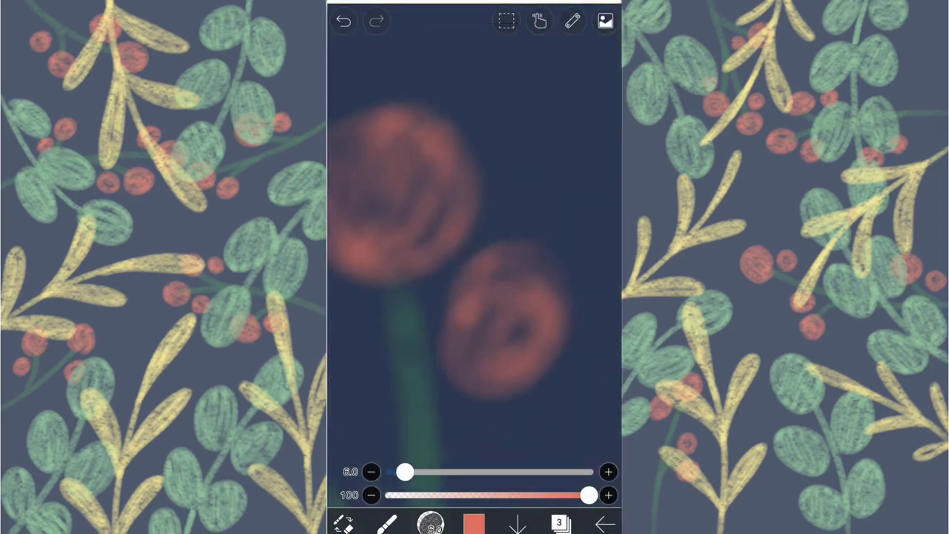
pyautogui.scroll(2, 397, 339)
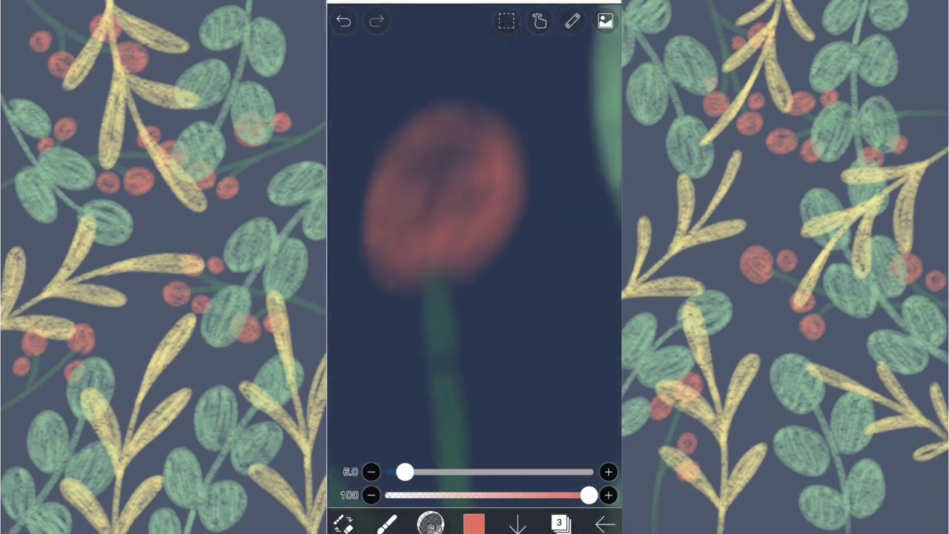
pyautogui.scroll(-3, 475, 267)
pyautogui.hotkey('ctrl', 'z')
pyautogui.scroll(-8, 475, 267)
pyautogui.scroll(8, 475, 267)
pyautogui.scroll(-2, 522, 216)
pyautogui.scroll(3, 461, 142)
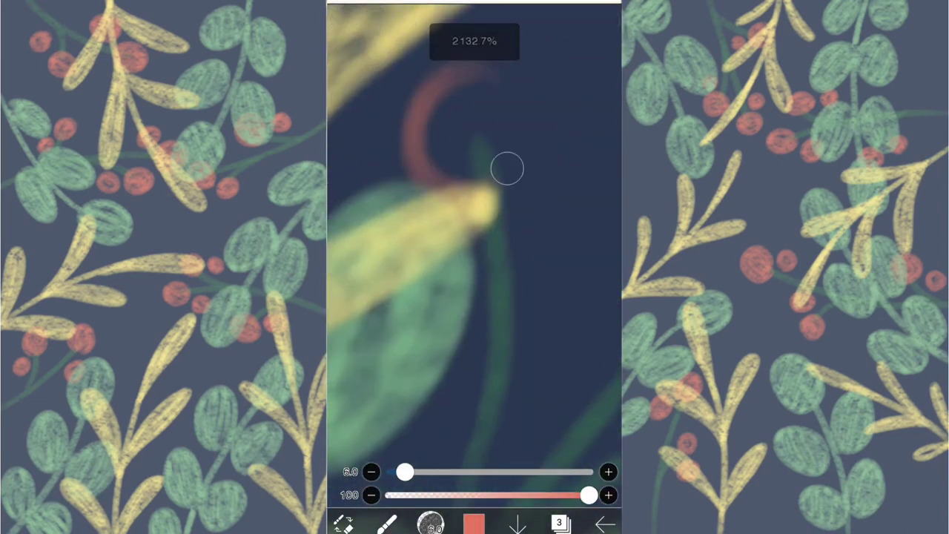
pyautogui.scroll(-2, 515, 276)
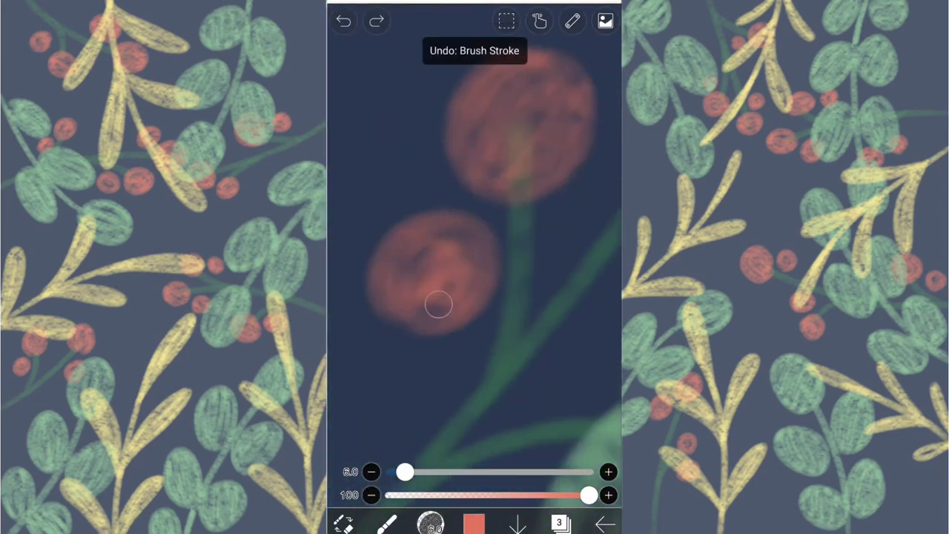
pyautogui.scroll(2, 536, 201)
pyautogui.scroll(-3, 519, 222)
pyautogui.scroll(3, 420, 328)
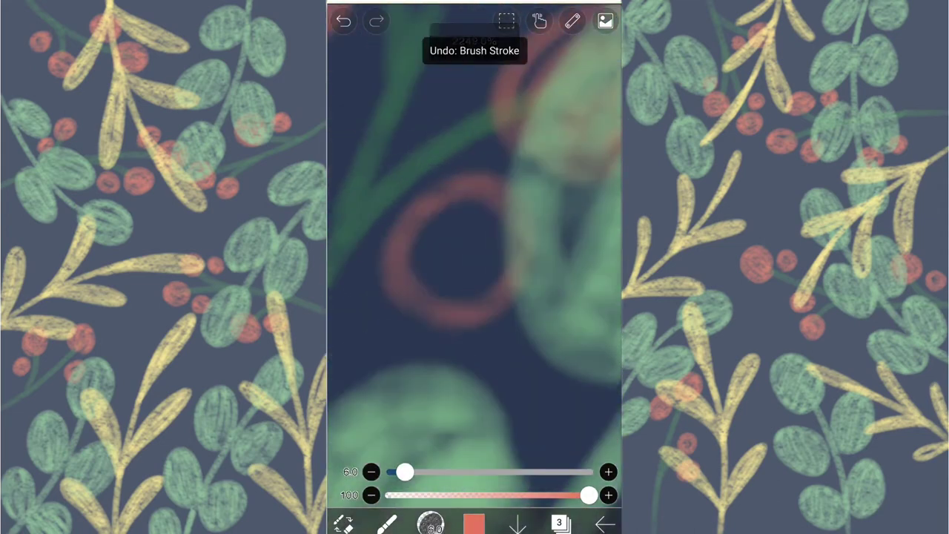
pyautogui.scroll(-3, 405, 277)
pyautogui.scroll(2, 530, 201)
pyautogui.scroll(-1, 464, 355)
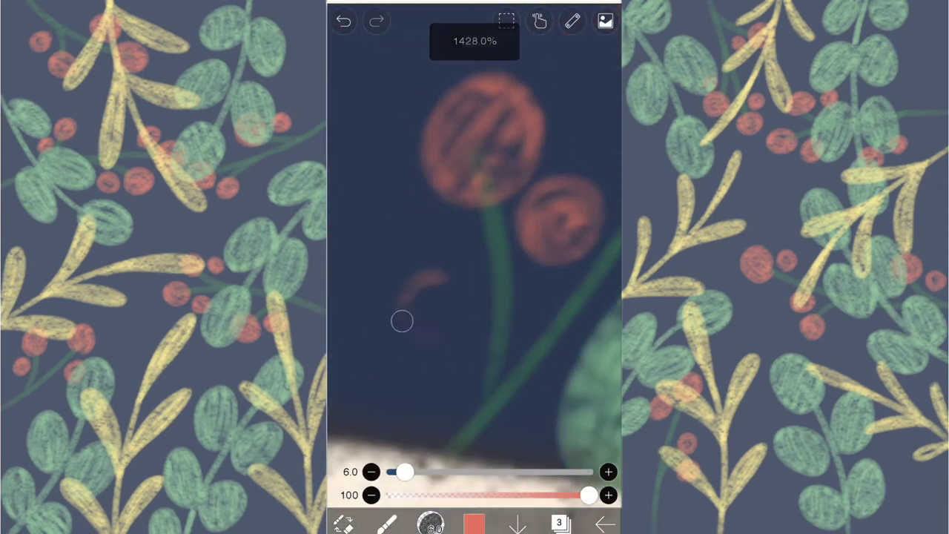
pyautogui.scroll(2, 465, 355)
pyautogui.scroll(-5, 509, 292)
# - Add a new layer and select layer 9 in the layer list
pyautogui.click(560, 523)
pyautogui.click(498, 218)
pyautogui.click(560, 523)
pyautogui.click(560, 523)
pyautogui.click(509, 314)
pyautogui.click(560, 523)
pyautogui.click(559, 523)
pyautogui.scroll(5, 504, 260)
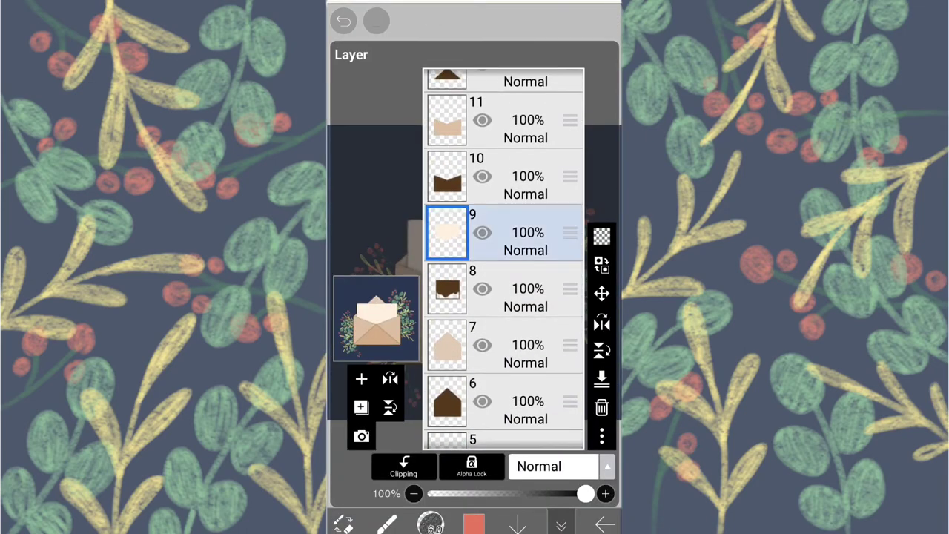
# - Add a new layer above the letter paper and choose dark brown as the colour
pyautogui.click(361, 379)
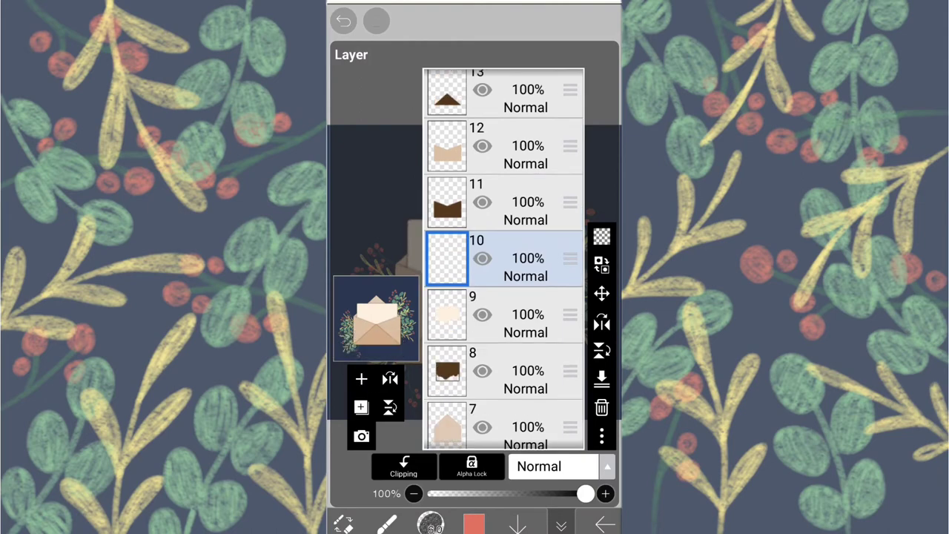
pyautogui.click(474, 524)
pyautogui.scroll(-5, 454, 311)
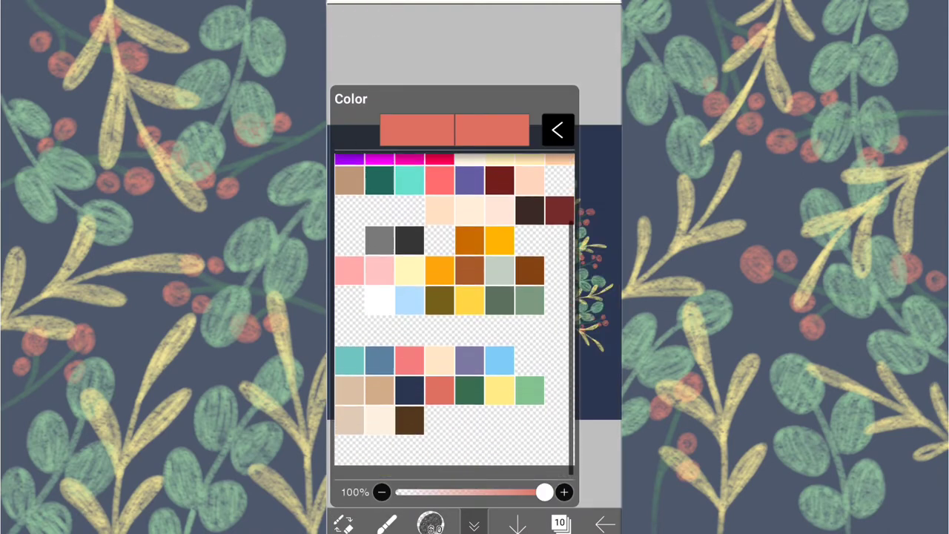
pyautogui.click(410, 421)
pyautogui.click(474, 524)
# - Brush-write HAPPY in dark brown, redrawing strokes of the letter P
pyautogui.scroll(10, 474, 297)
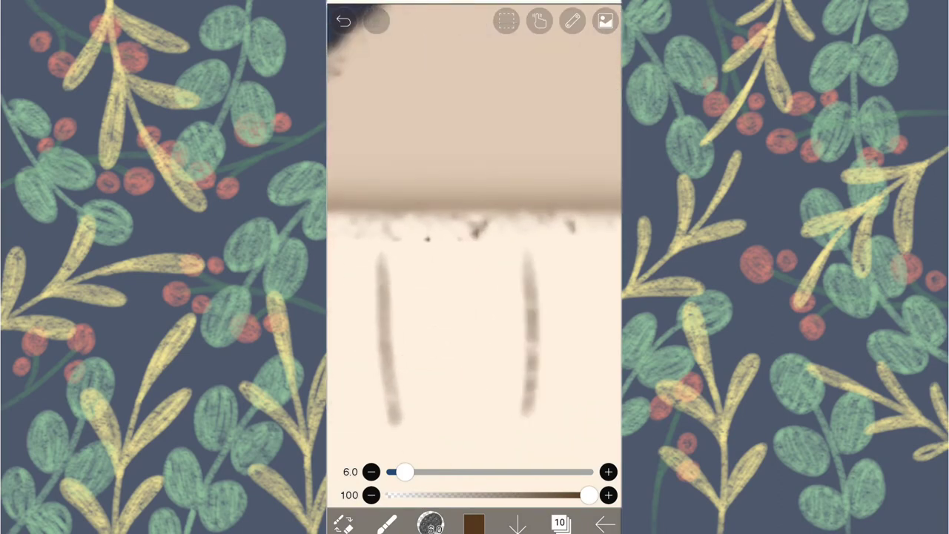
pyautogui.hotkey('ctrl', 'z')
pyautogui.moveTo(358, 416)
pyautogui.mouseDown()
pyautogui.moveTo(502, 282)
pyautogui.moveTo(504, 346)
pyautogui.moveTo(451, 244)
pyautogui.mouseUp()
pyautogui.hotkey('ctrl', 'z')
pyautogui.moveTo(519, 233)
pyautogui.mouseDown()
pyautogui.moveTo(533, 368)
pyautogui.moveTo(392, 303)
pyautogui.mouseUp()
pyautogui.scroll(-5, 475, 296)
pyautogui.hotkey('ctrl', 'z')
pyautogui.scroll(5, 475, 297)
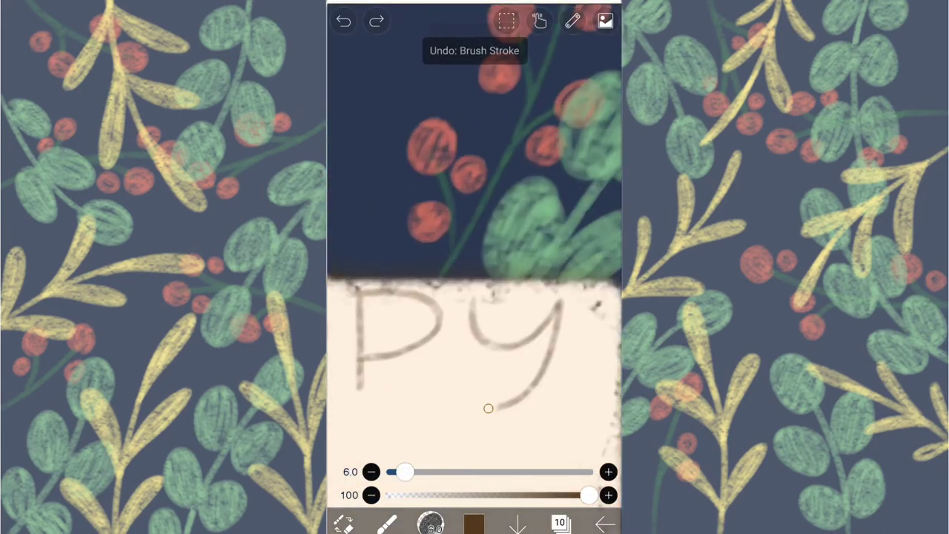
# - Select the second P of HAPPY and reposition it with Transform
pyautogui.click(344, 522)
pyautogui.click(361, 250)
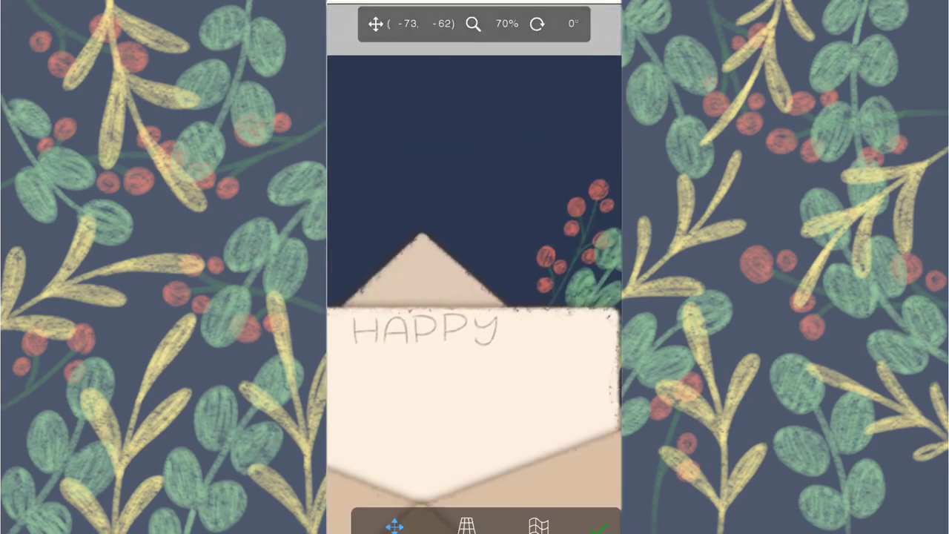
pyautogui.moveTo(441, 280)
pyautogui.mouseDown()
pyautogui.moveTo(423, 414)
pyautogui.moveTo(445, 284)
pyautogui.mouseUp()
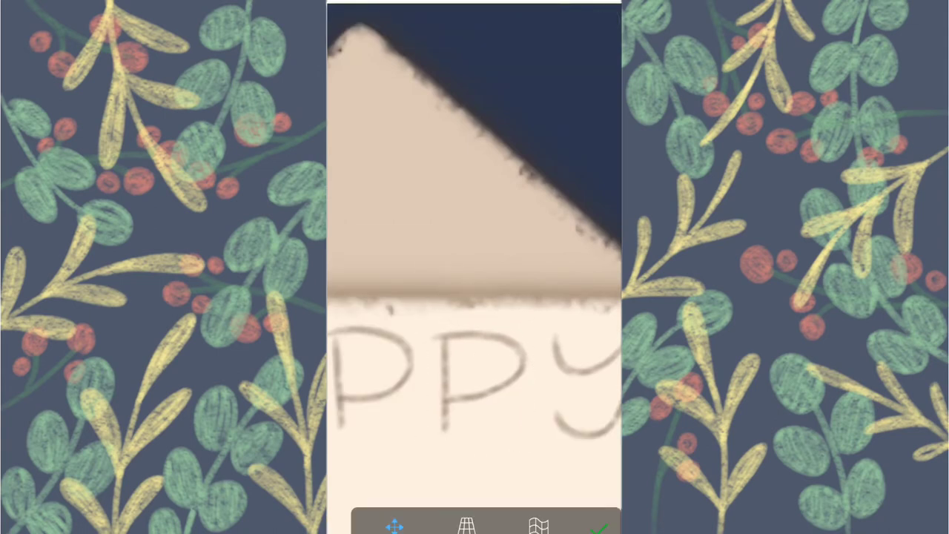
pyautogui.click(599, 527)
pyautogui.scroll(-5, 475, 267)
pyautogui.scroll(5, 475, 267)
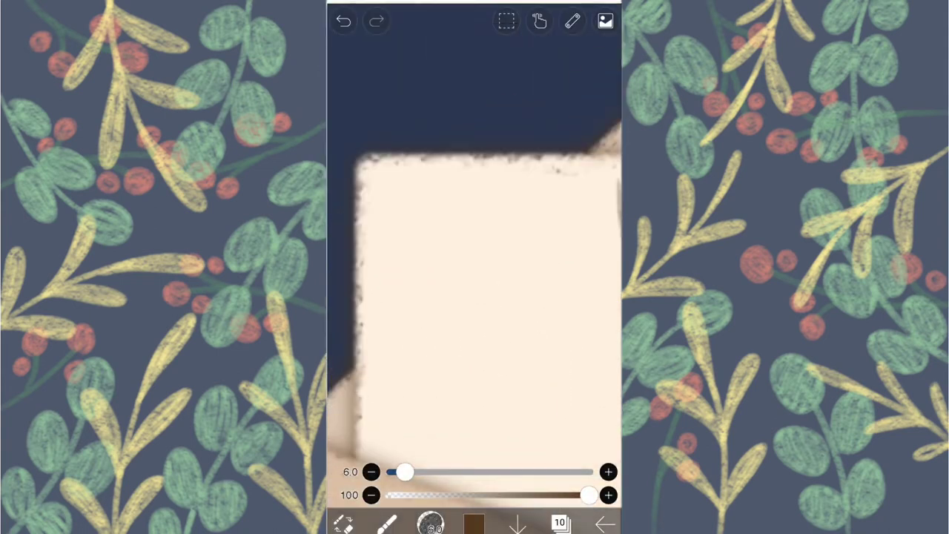
# - Handwrite the first letters of Birthday under HAPPY, undoing a bad stroke and a stray lasso
pyautogui.scroll(-3, 475, 267)
pyautogui.moveTo(424, 138)
pyautogui.mouseDown()
pyautogui.moveTo(377, 318)
pyautogui.moveTo(393, 384)
pyautogui.mouseUp()
pyautogui.scroll(3, 474, 268)
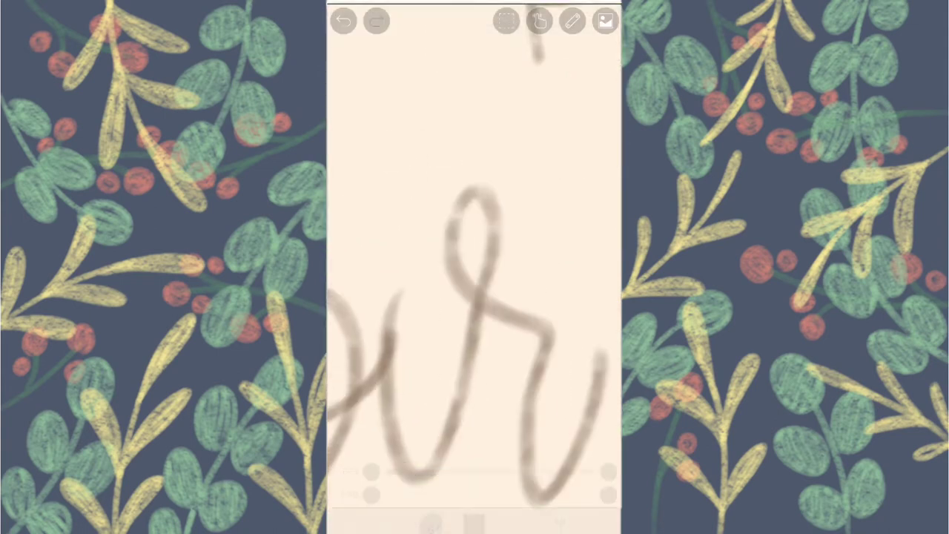
pyautogui.hotkey('ctrl', 'z')
pyautogui.scroll(-3, 475, 267)
pyautogui.scroll(3, 475, 267)
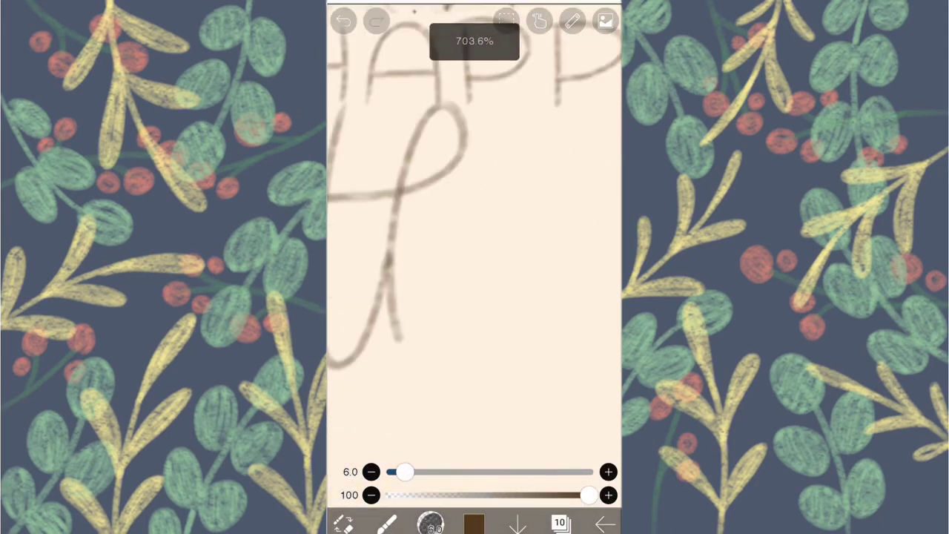
pyautogui.scroll(-3, 475, 267)
pyautogui.moveTo(339, 319); pyautogui.dragTo(487, 460)
pyautogui.hotkey('ctrl', 'z')
# - Continue writing Birthday and remove the stray stroke at the B's top
pyautogui.scroll(3, 475, 267)
pyautogui.scroll(3, 475, 267)
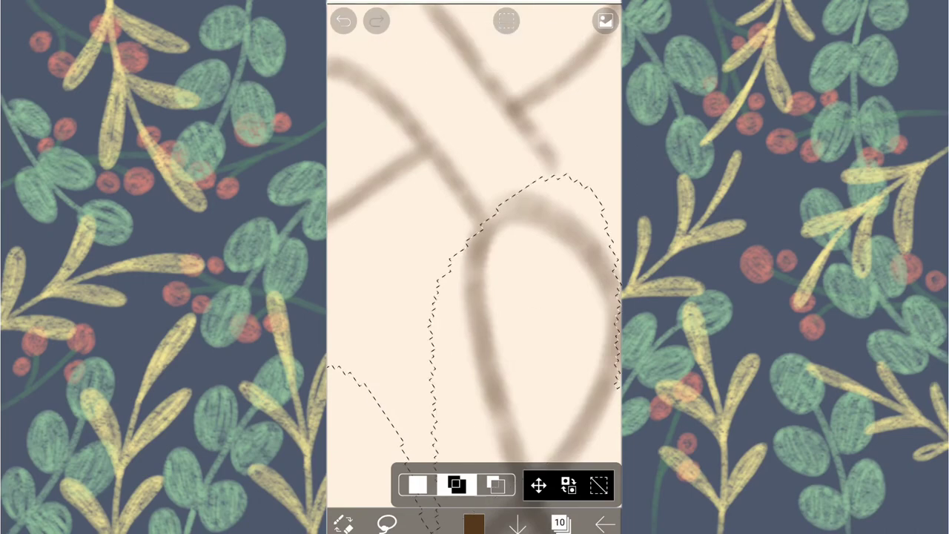
pyautogui.scroll(-5, 475, 267)
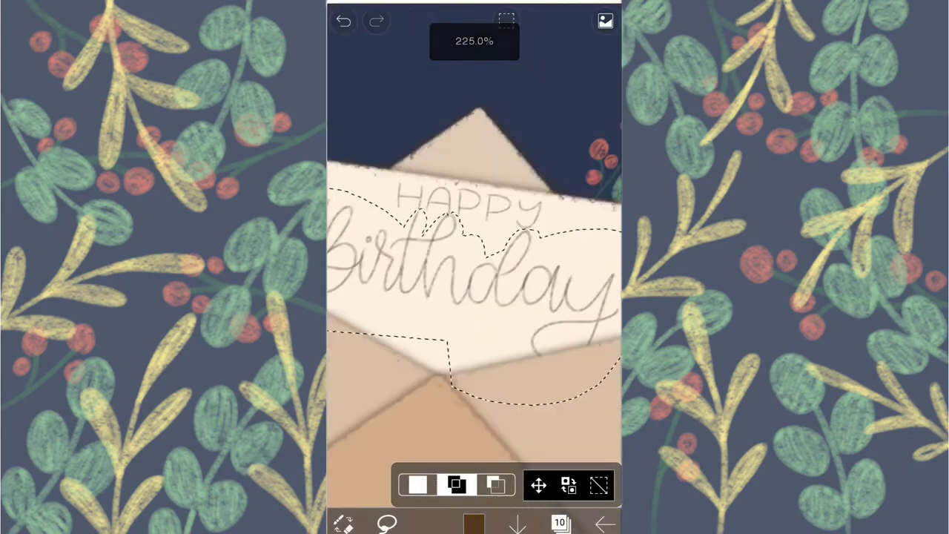
pyautogui.scroll(5, 475, 267)
pyautogui.scroll(-3, 475, 267)
pyautogui.scroll(5, 475, 267)
pyautogui.hotkey('ctrl', 'z')
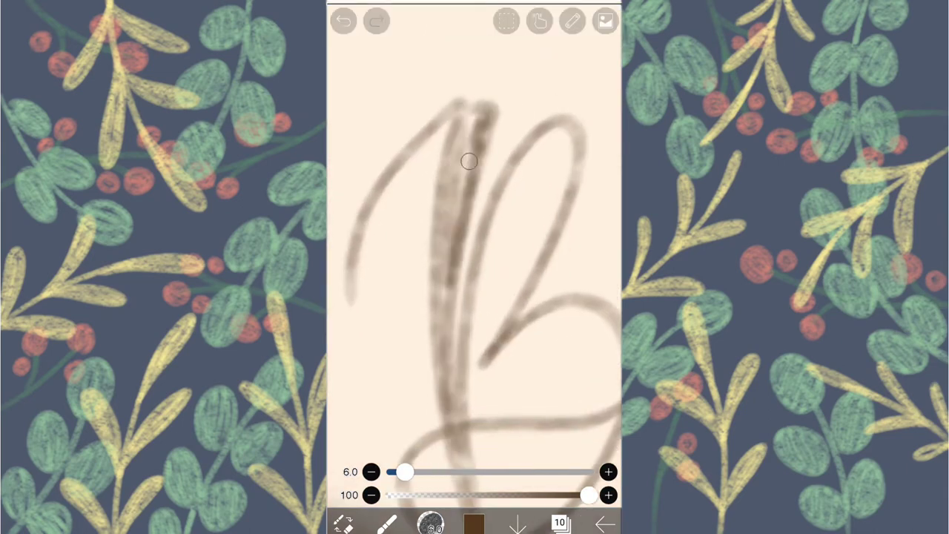
# - Finish and confirm the adjusted Birthday lettering, then select lettering layer 10
pyautogui.scroll(-3, 475, 267)
pyautogui.scroll(3, 474, 267)
pyautogui.scroll(-2, 475, 267)
pyautogui.scroll(5, 475, 267)
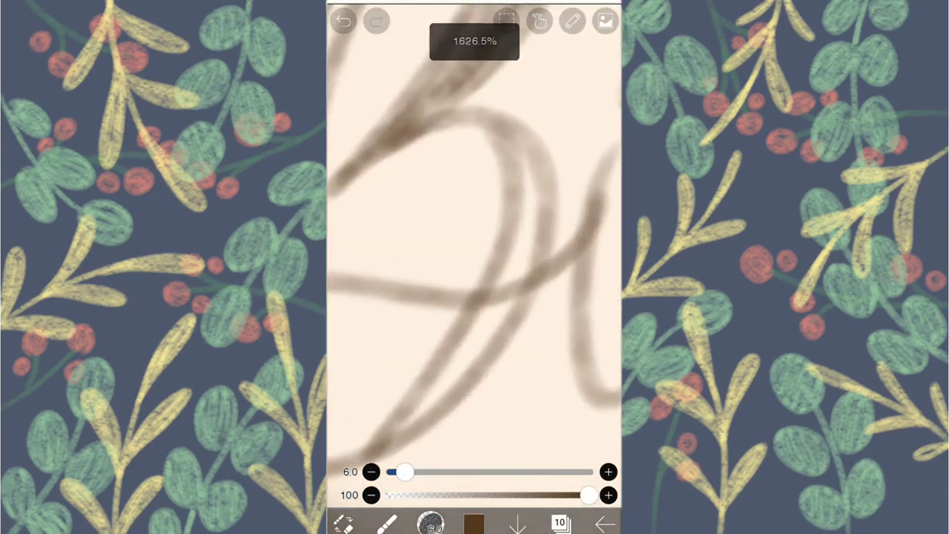
pyautogui.scroll(-3, 475, 267)
pyautogui.scroll(-5, 475, 267)
pyautogui.scroll(1, 474, 268)
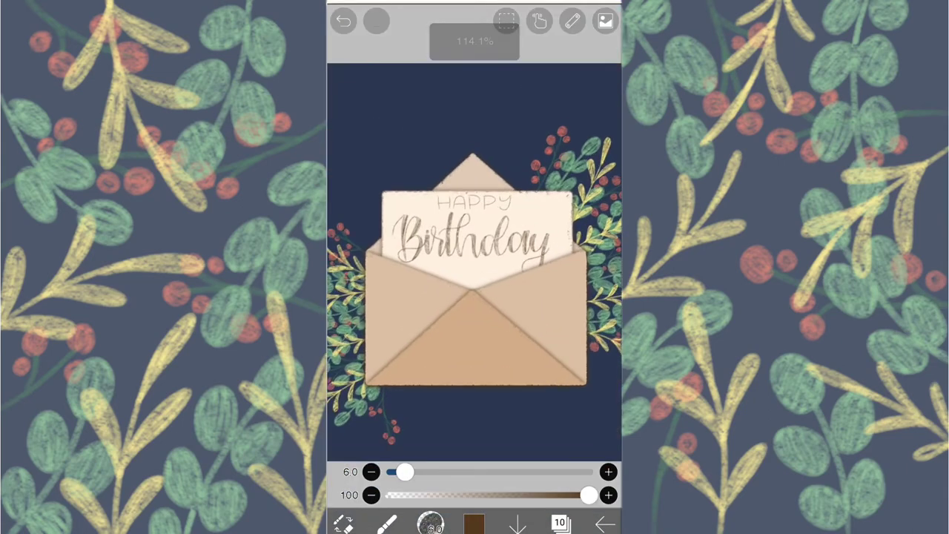
pyautogui.scroll(2, 475, 267)
pyautogui.scroll(2, 474, 267)
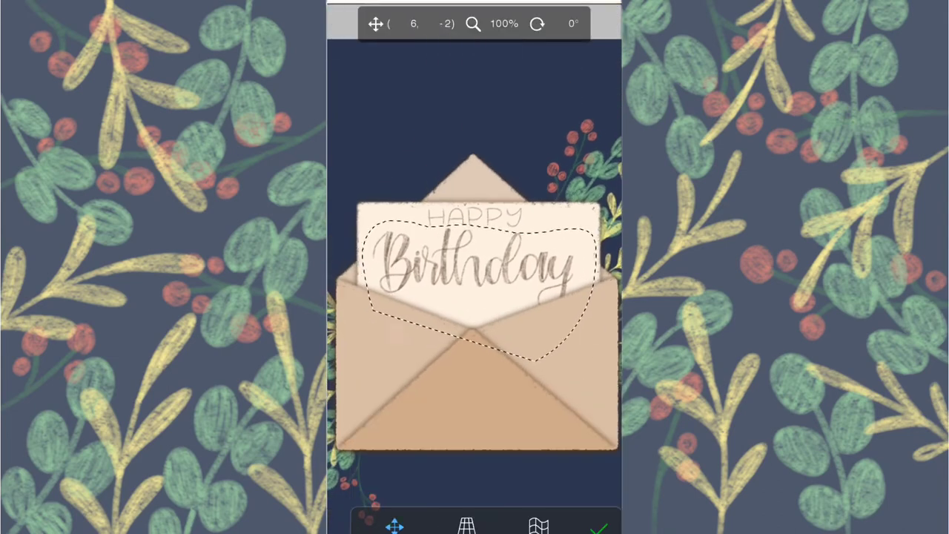
pyautogui.click(598, 528)
pyautogui.click(560, 521)
pyautogui.click(449, 255)
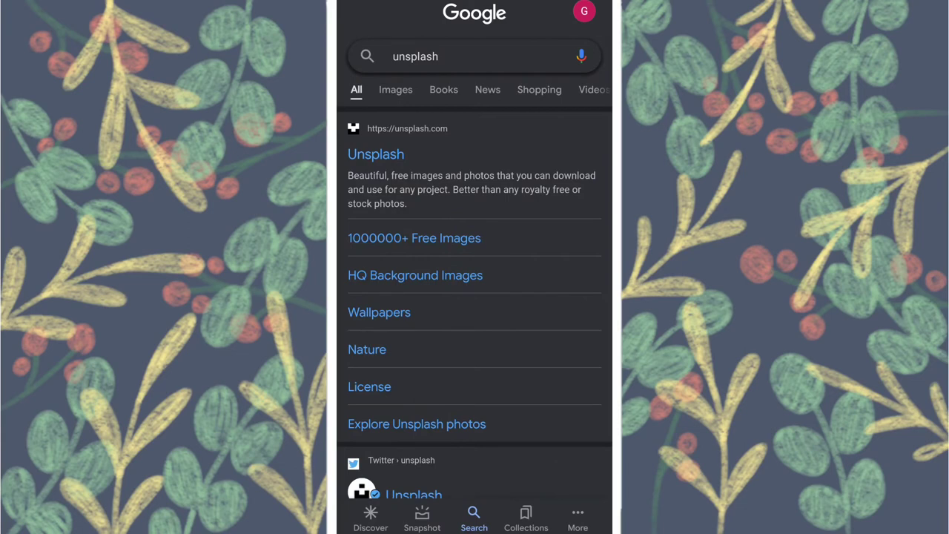
# - Search Unsplash for 'paper texture' and download the plain white paper photo
pyautogui.click(376, 154)
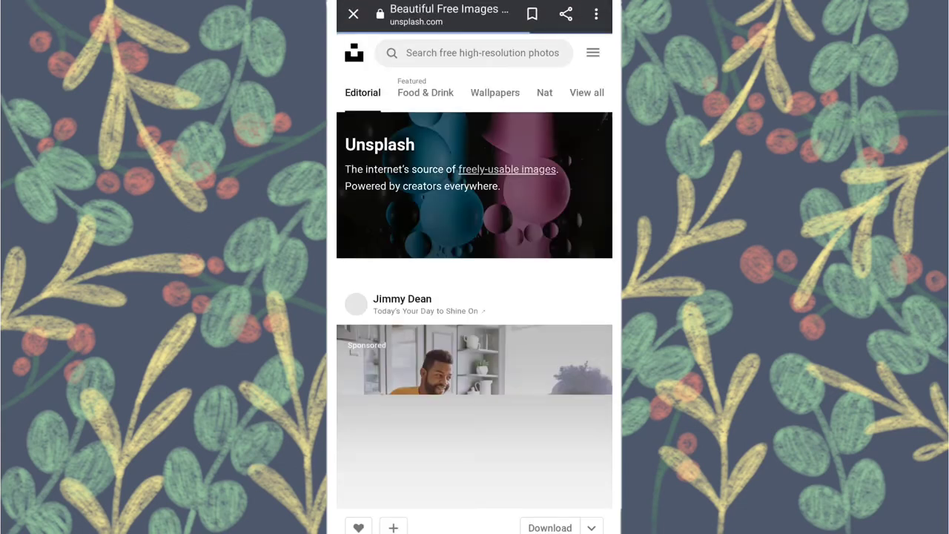
pyautogui.click(475, 53)
pyautogui.write('paper te')
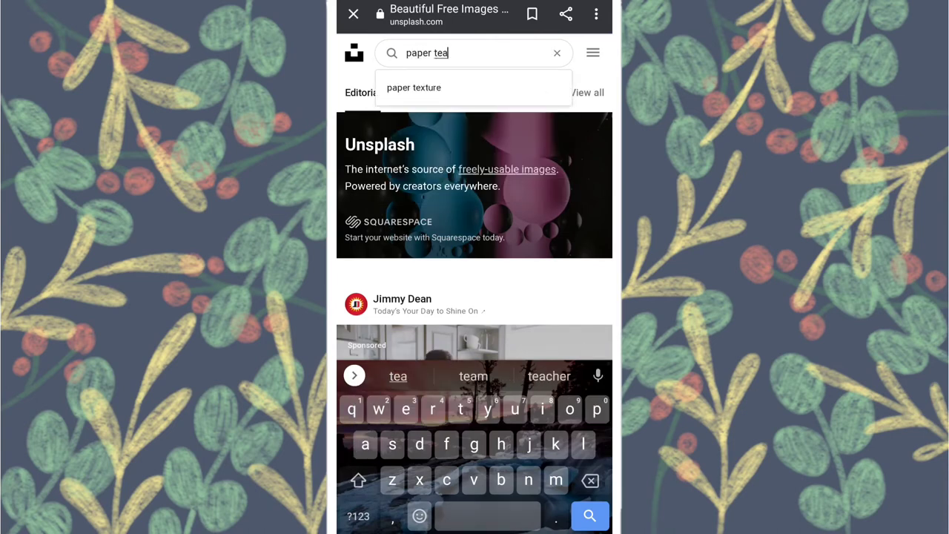
pyautogui.click(414, 88)
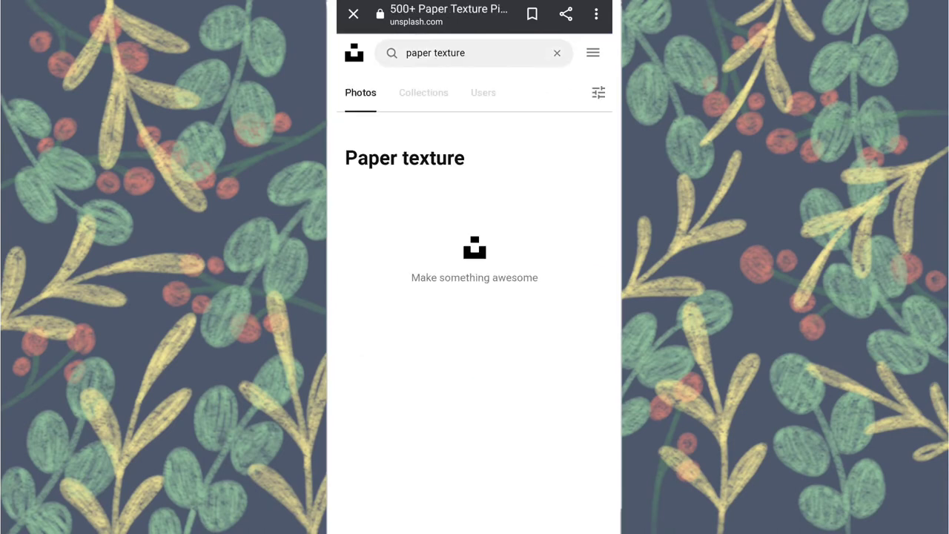
pyautogui.scroll(-5, 475, 296)
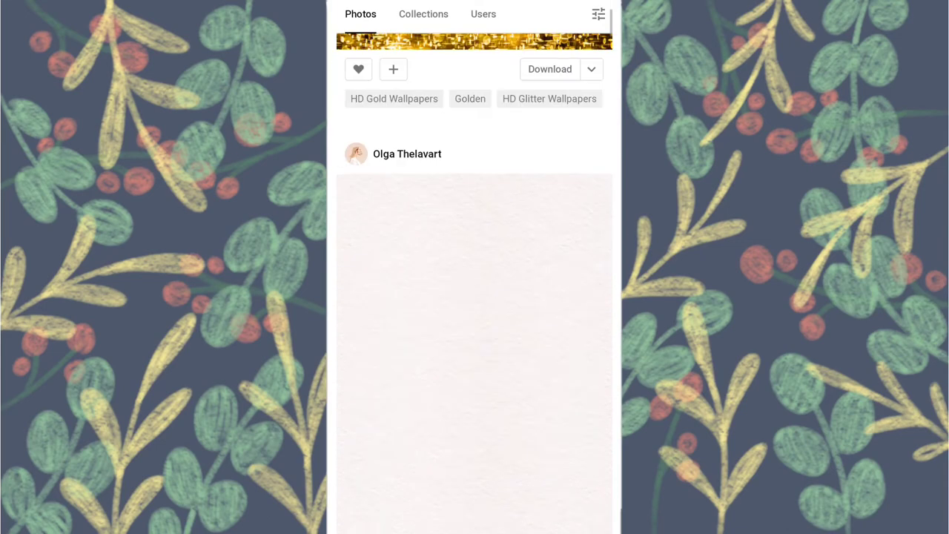
pyautogui.rightClick(475, 278)
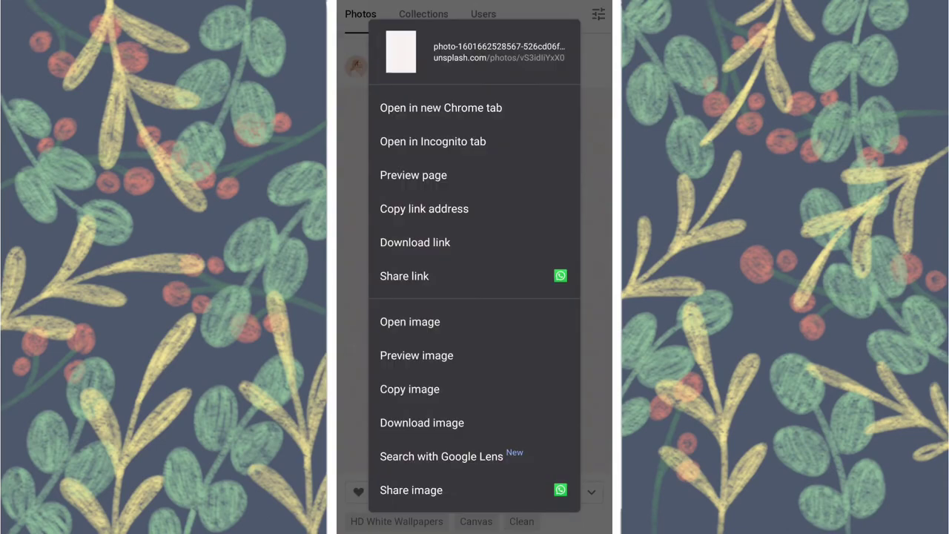
pyautogui.click(422, 422)
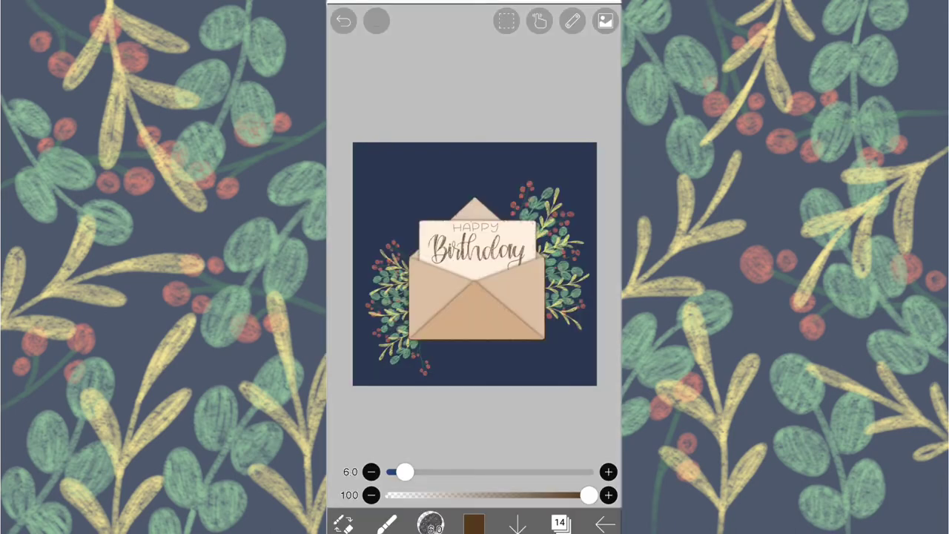
# - Import the paper texture over the card and set its layer to Multiply at 60%
pyautogui.click(560, 523)
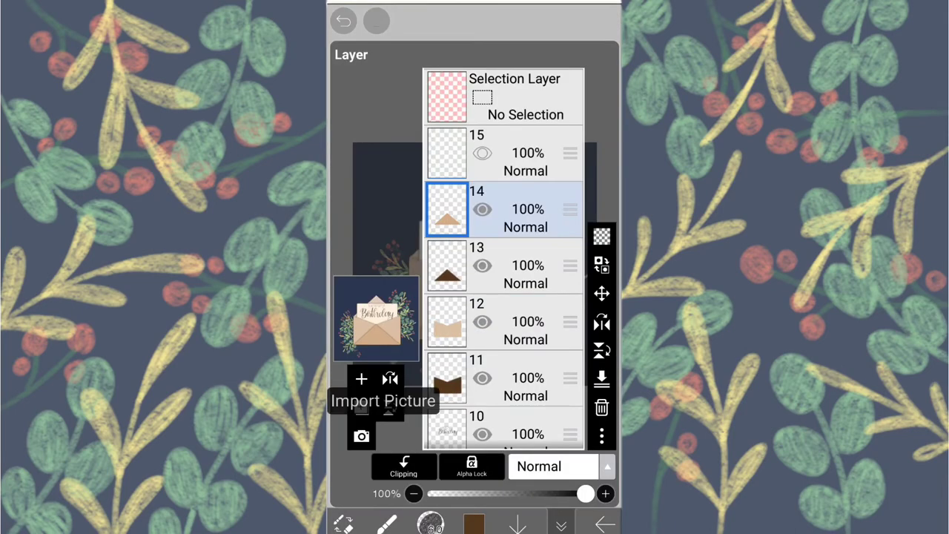
pyautogui.click(362, 407)
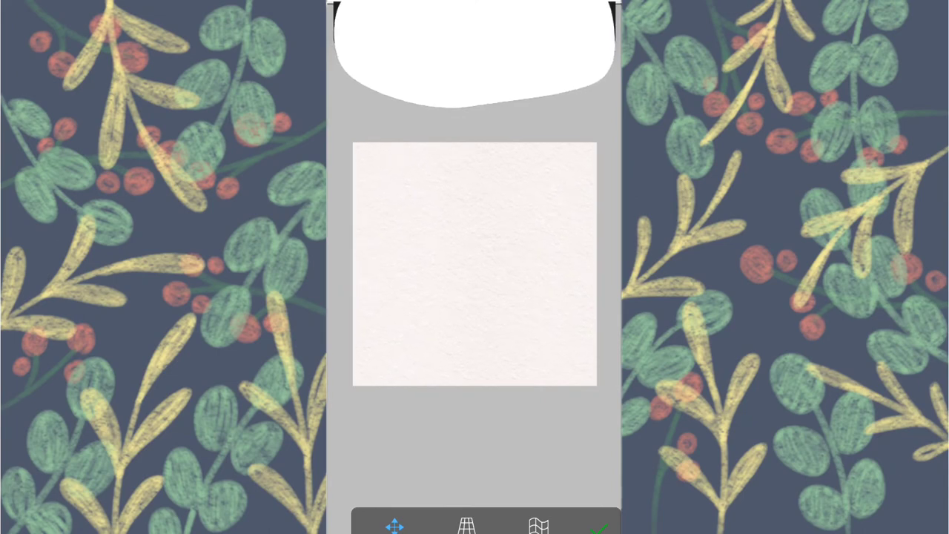
pyautogui.click(599, 527)
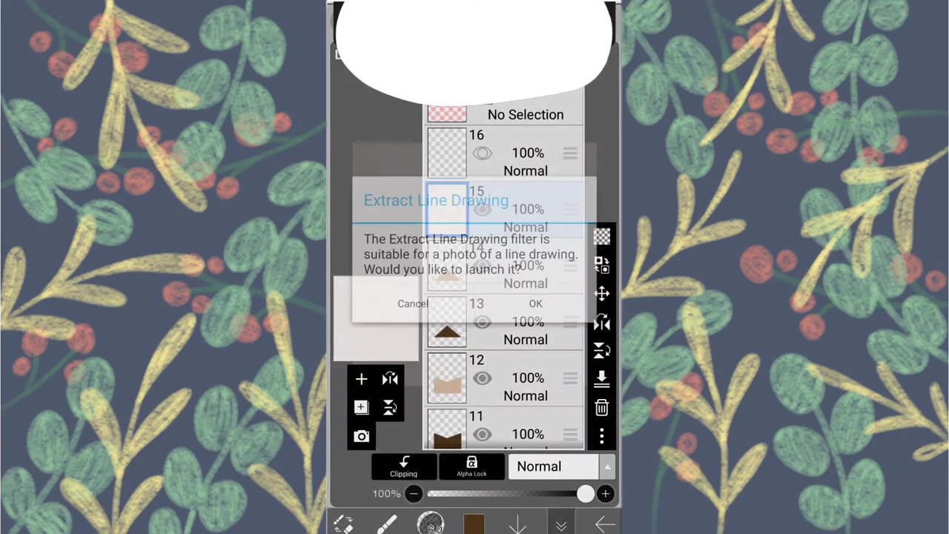
pyautogui.click(410, 305)
pyautogui.click(553, 466)
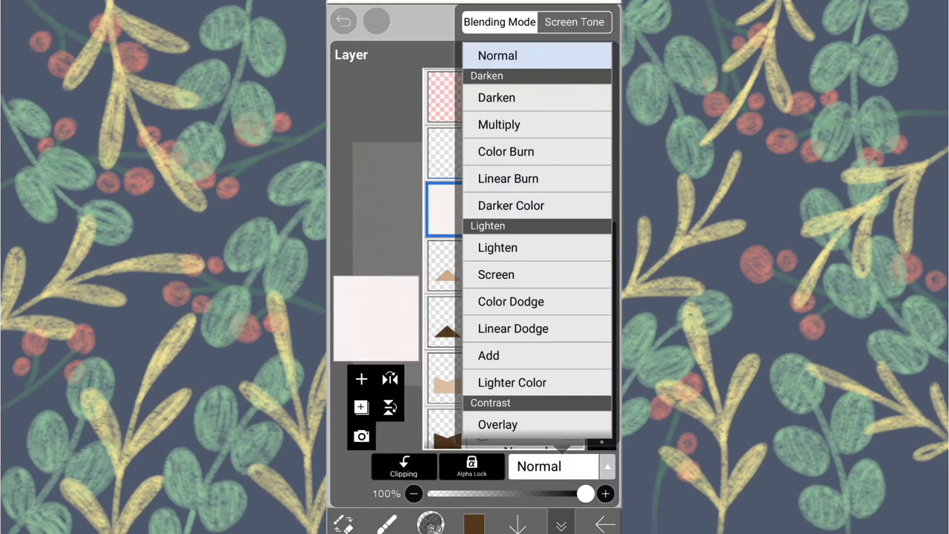
pyautogui.click(499, 124)
pyautogui.click(562, 524)
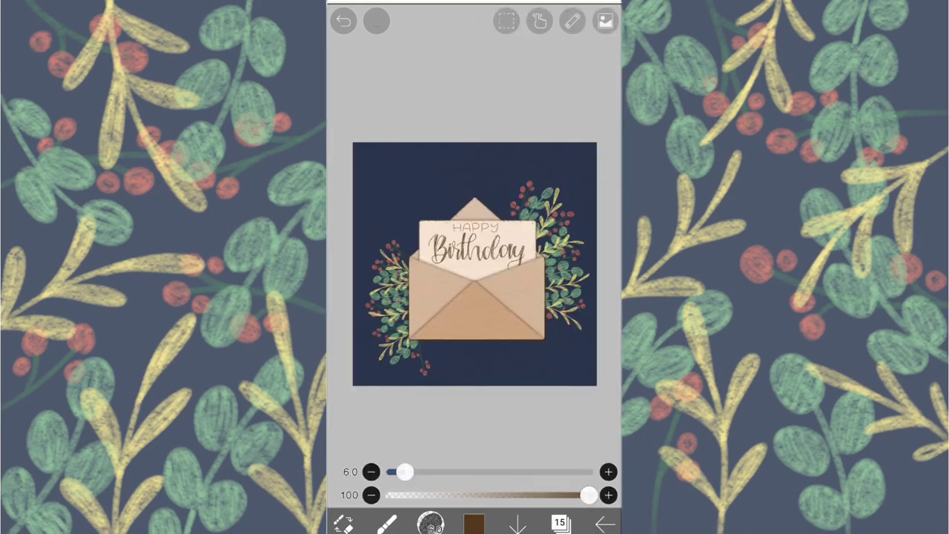
# - Add a new empty layer above envelope flap layer 14
pyautogui.click(562, 524)
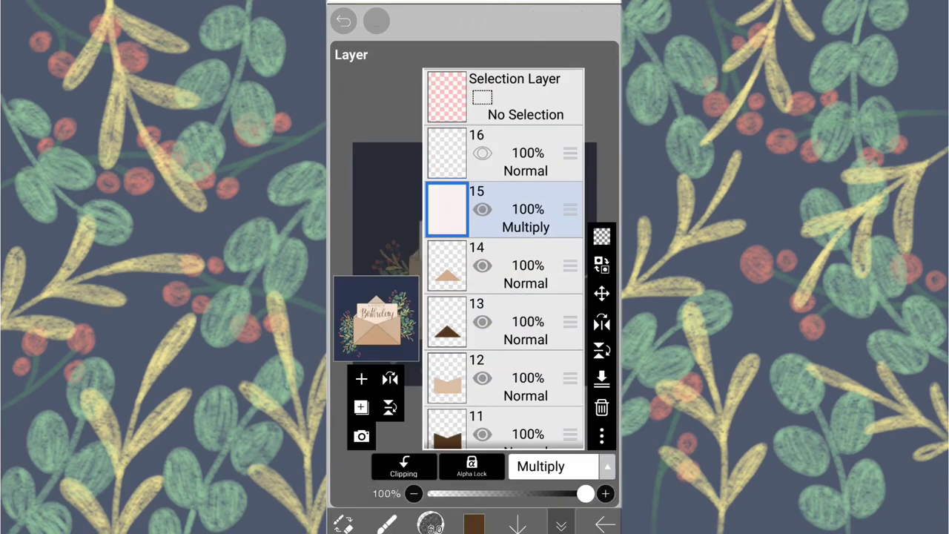
pyautogui.click(519, 266)
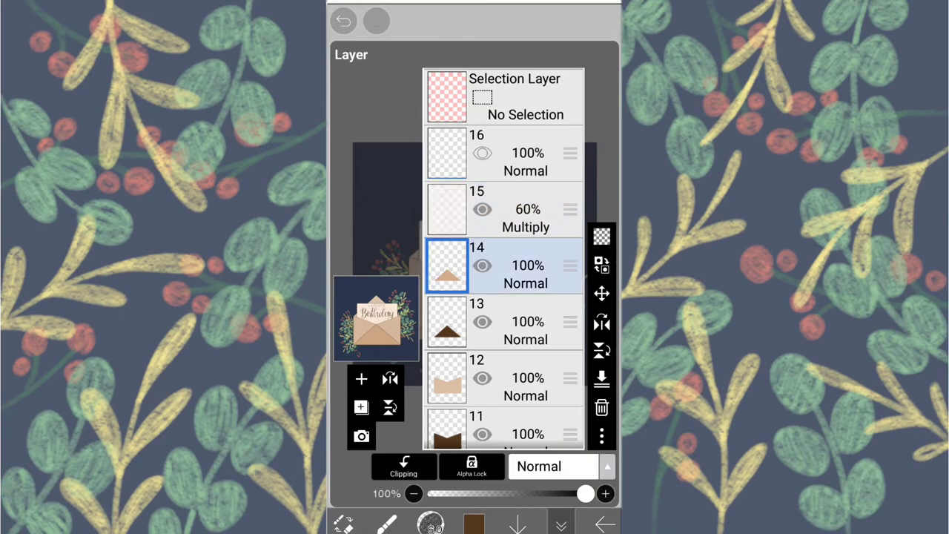
pyautogui.click(361, 379)
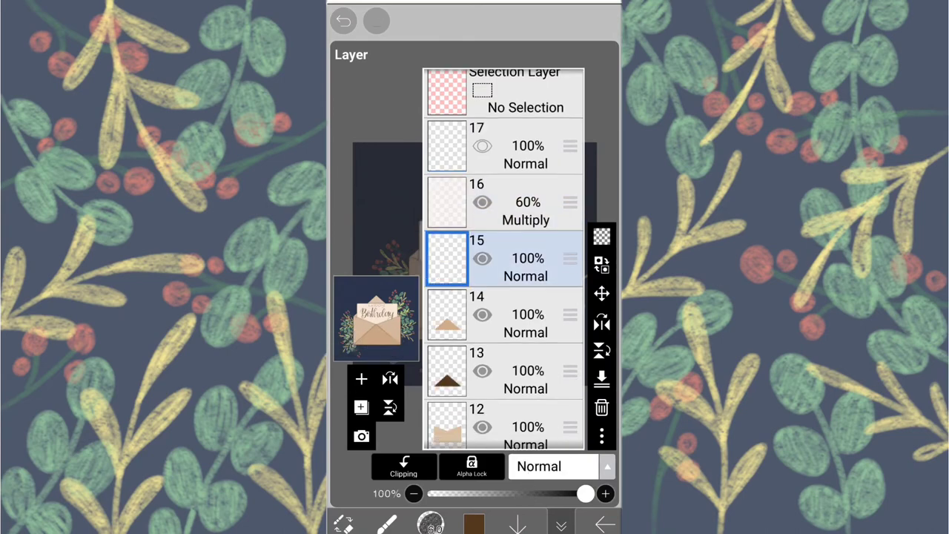
pyautogui.click(561, 524)
# - Draw dashed brown stitch strokes along the envelope and card edges, undoing misses
pyautogui.scroll(10, 512, 326)
pyautogui.scroll(5, 459, 299)
pyautogui.hotkey('ctrl', 'z')
pyautogui.scroll(-6, 395, 378)
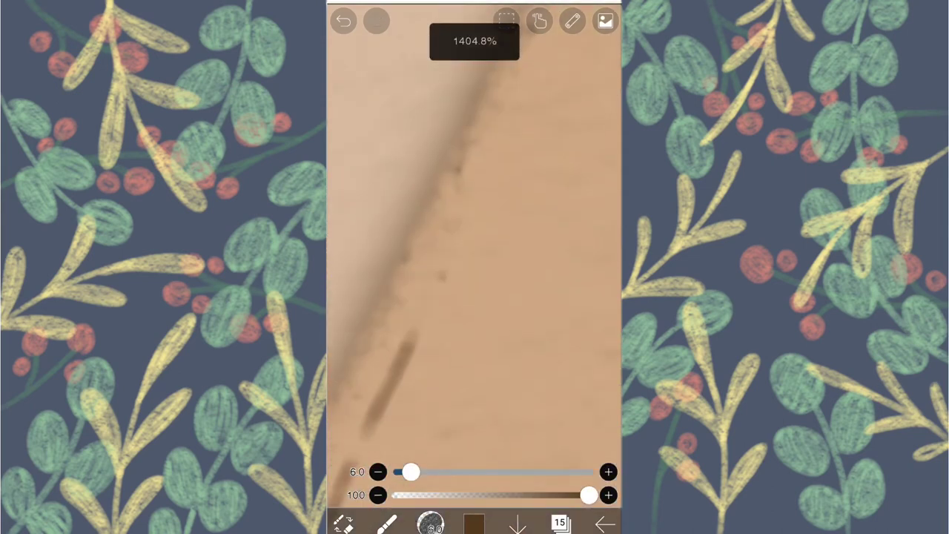
pyautogui.scroll(-3, 475, 267)
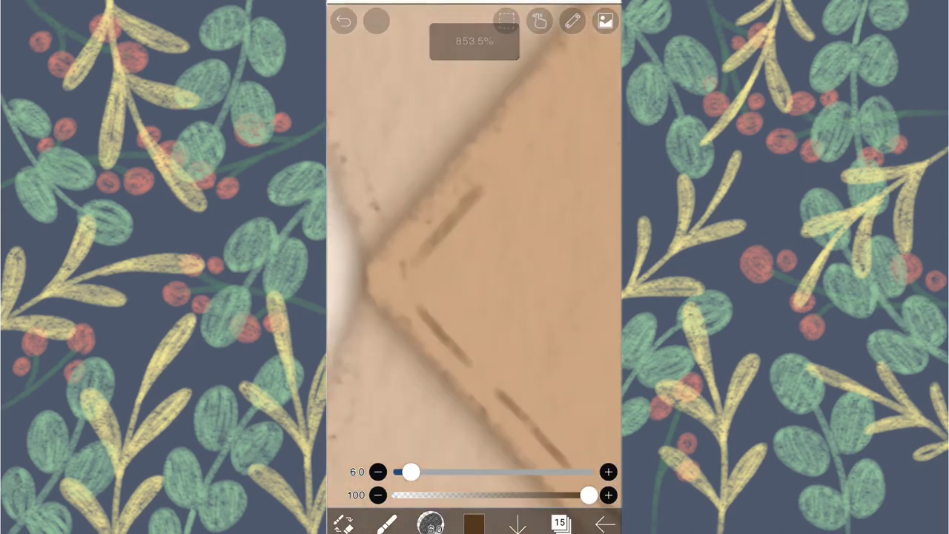
pyautogui.scroll(5, 445, 237)
pyautogui.scroll(-3, 430, 290)
pyautogui.scroll(2, 475, 267)
pyautogui.hotkey('ctrl', 'z')
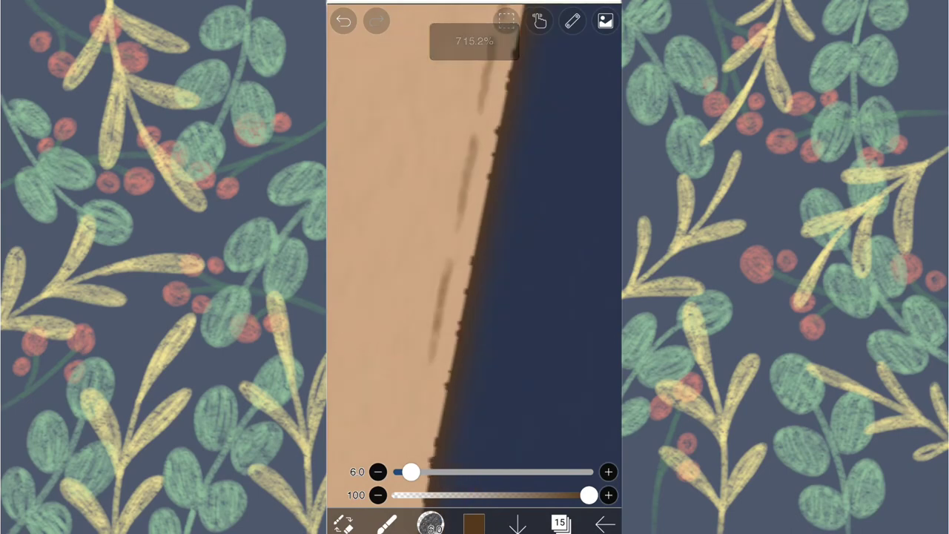
pyautogui.scroll(3, 475, 267)
pyautogui.hotkey('ctrl', 'z')
pyautogui.scroll(2, 475, 267)
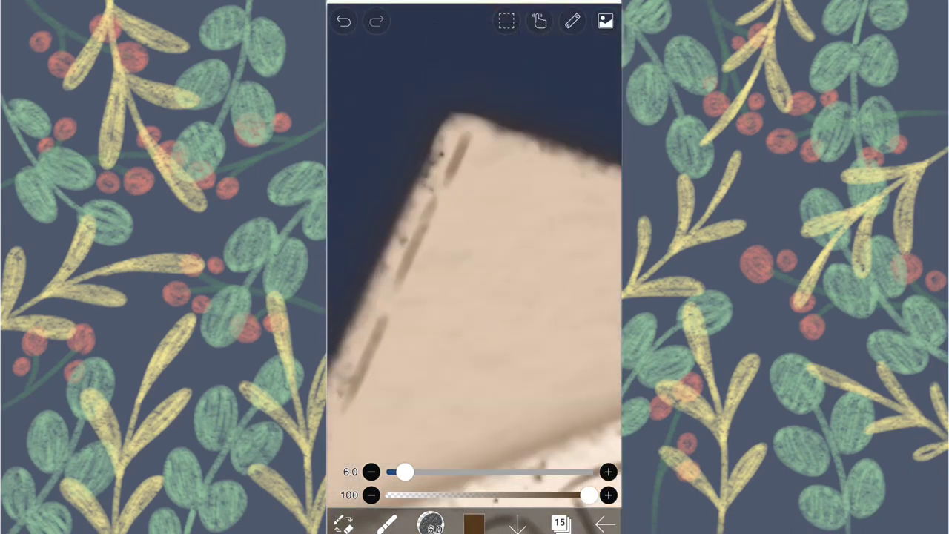
pyautogui.hotkey('ctrl', 'z')
pyautogui.scroll(-5, 475, 267)
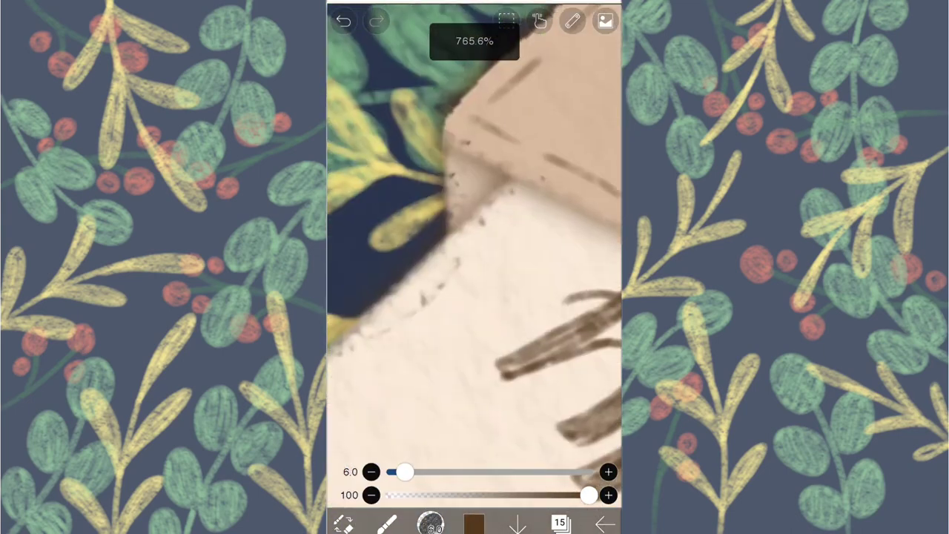
# - Add a spare empty layer, delete it, and bring up the colour palette
pyautogui.click(560, 523)
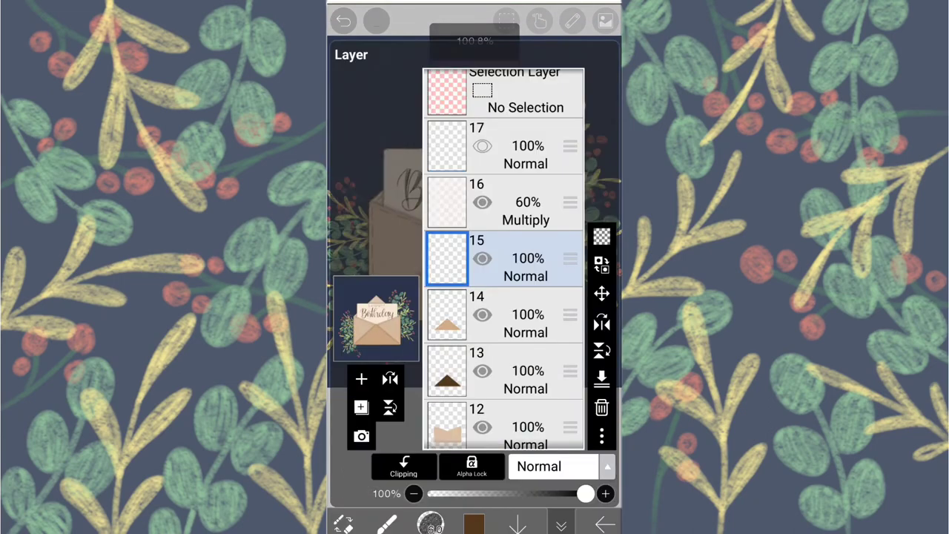
pyautogui.click(361, 407)
pyautogui.click(410, 337)
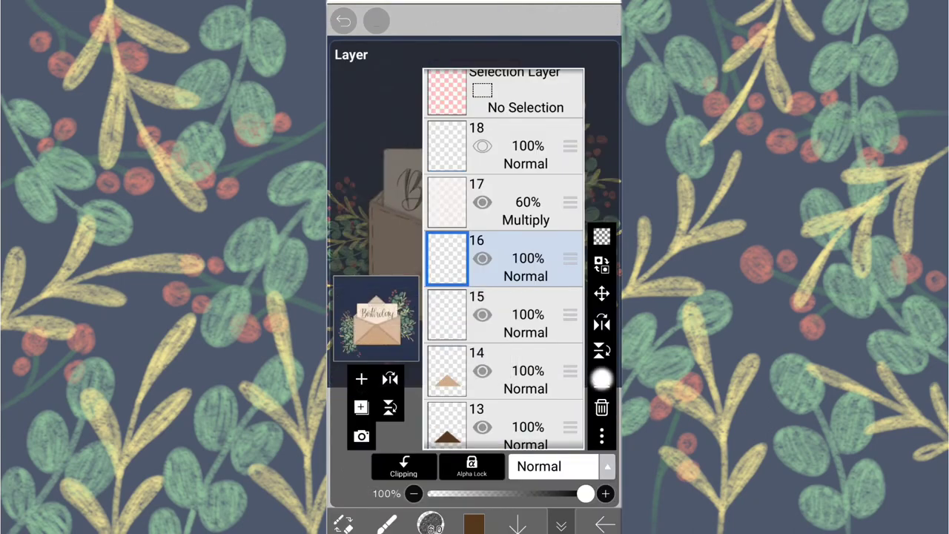
pyautogui.click(602, 407)
pyautogui.click(560, 523)
pyautogui.scroll(-2, 472, 225)
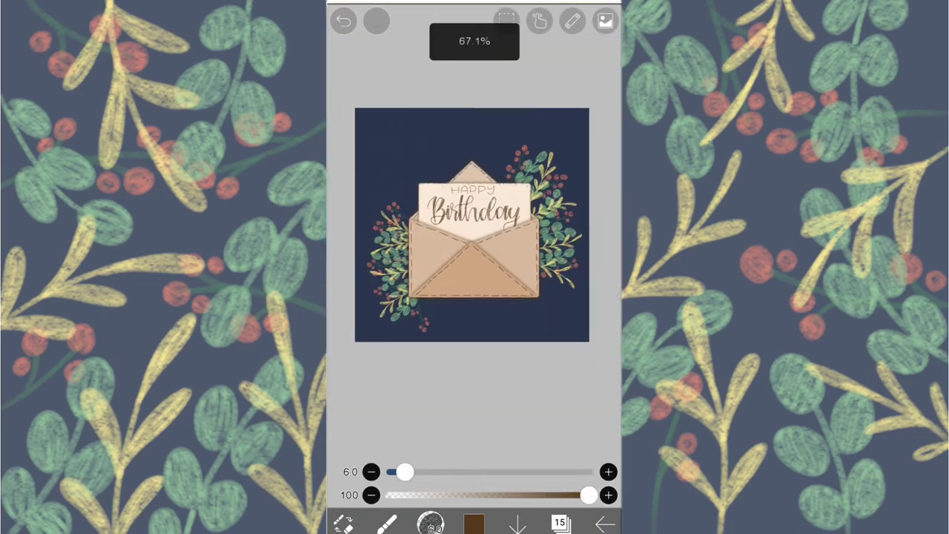
pyautogui.click(561, 522)
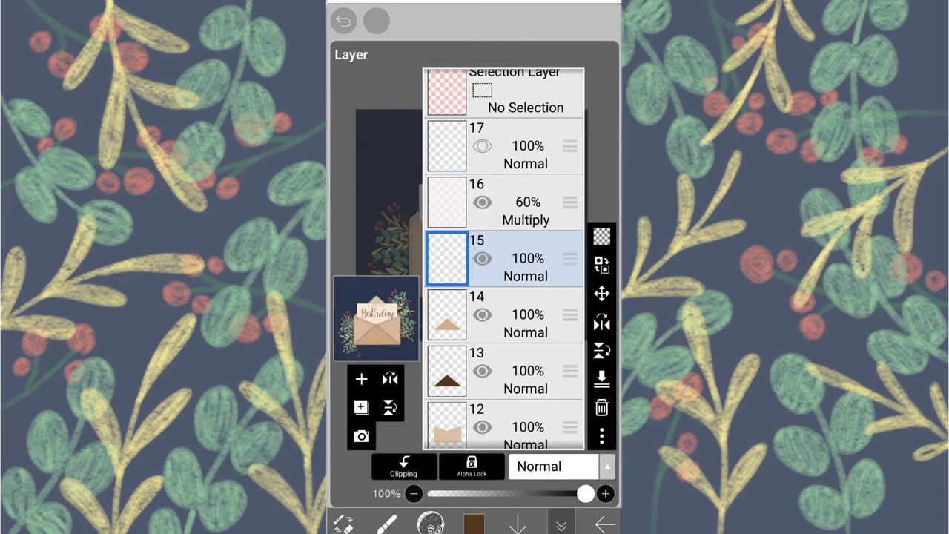
pyautogui.click(474, 523)
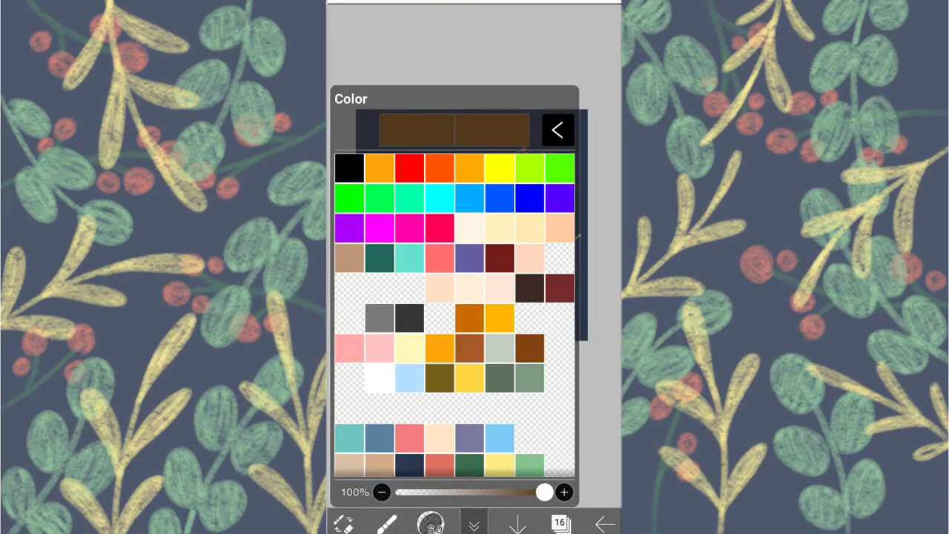
# - Paint a broad pale cream #FFF3E7 glow with brush size 429 at opacity 16
pyautogui.click(558, 131)
pyautogui.moveTo(451, 295); pyautogui.dragTo(462, 210)
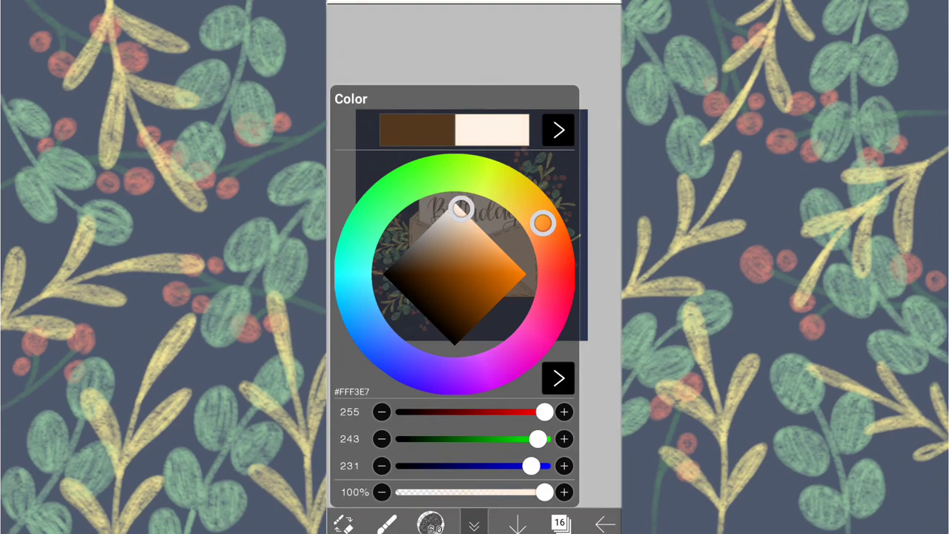
pyautogui.click(474, 523)
pyautogui.moveTo(388, 471)
pyautogui.mouseDown()
pyautogui.moveTo(544, 472)
pyautogui.moveTo(498, 472)
pyautogui.mouseUp()
pyautogui.click(344, 20)
pyautogui.click(343, 21)
pyautogui.moveTo(589, 495); pyautogui.dragTo(427, 495)
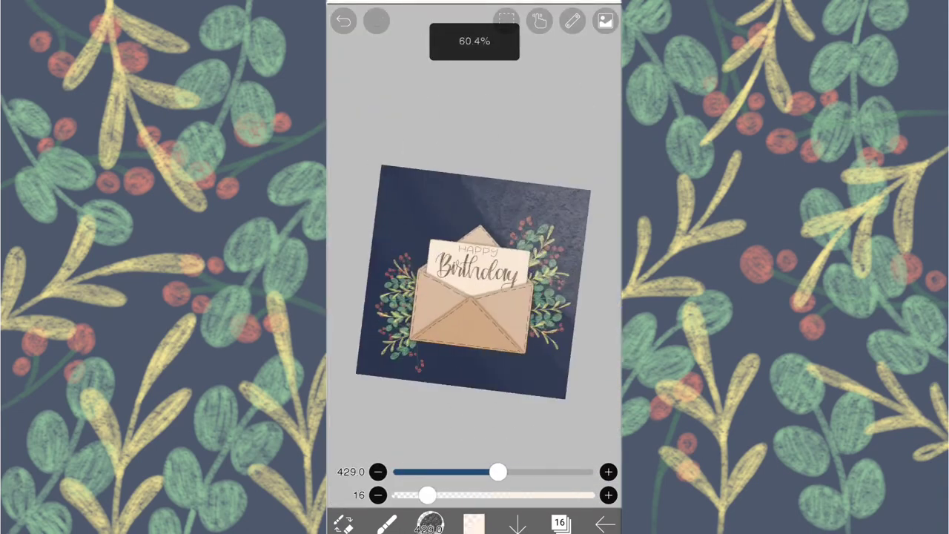
# - Soften the cream glow with a 50px Gaussian Blur, applied twice
pyautogui.scroll(1, 480, 297)
pyautogui.click(386, 523)
pyautogui.click(409, 284)
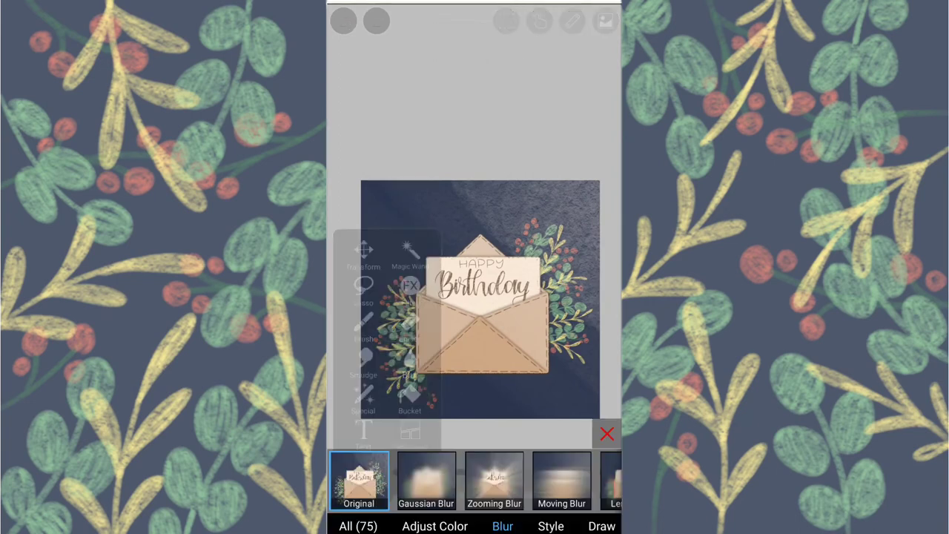
pyautogui.click(426, 481)
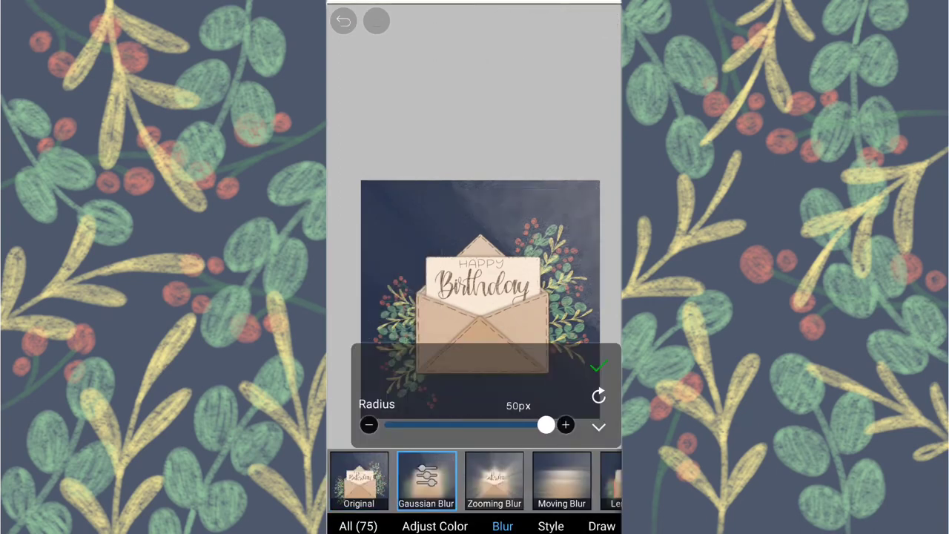
pyautogui.click(598, 366)
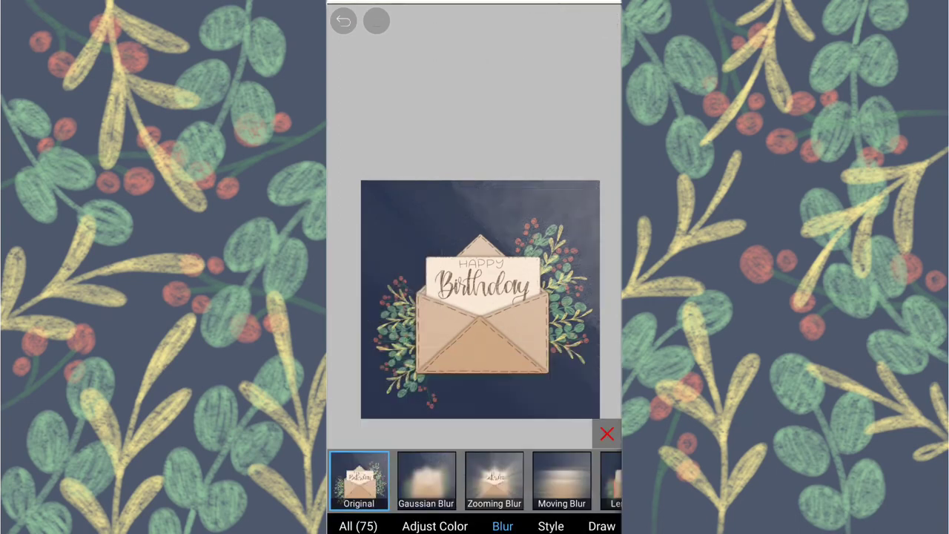
pyautogui.click(386, 523)
pyautogui.click(412, 286)
pyautogui.click(615, 365)
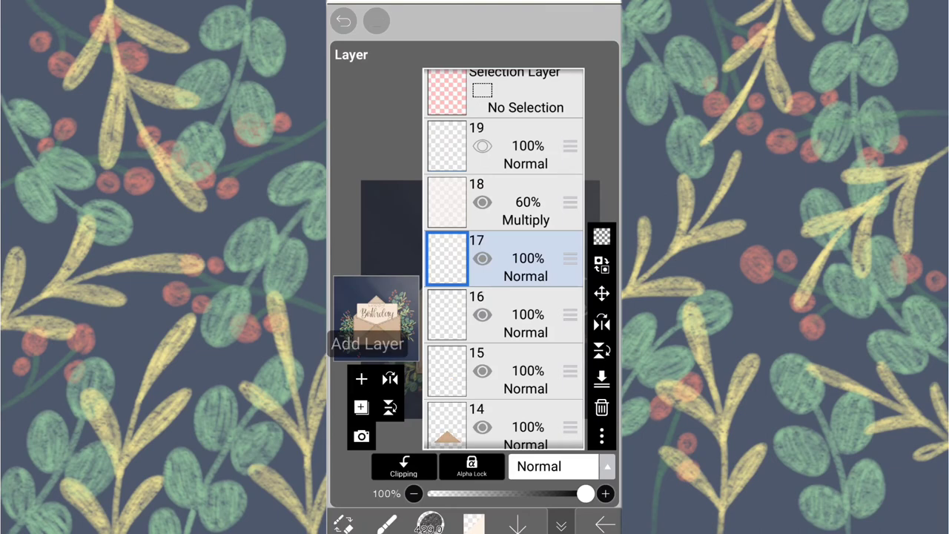
# - Move the new layer below layer 16 and paint a low-opacity #3B3B3B shadow
pyautogui.moveTo(569, 258); pyautogui.dragTo(570, 314)
pyautogui.click(561, 526)
pyautogui.click(474, 523)
pyautogui.moveTo(460, 207); pyautogui.dragTo(403, 258)
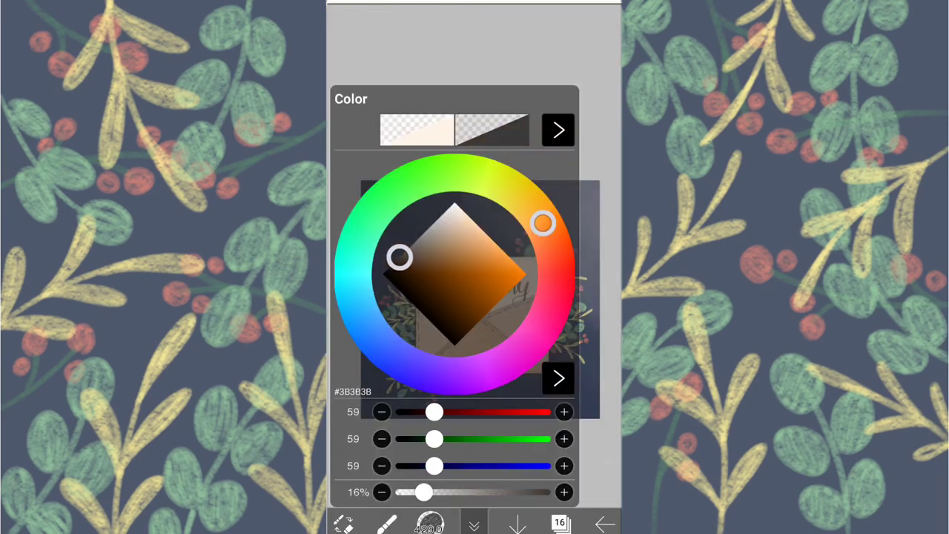
pyautogui.click(474, 524)
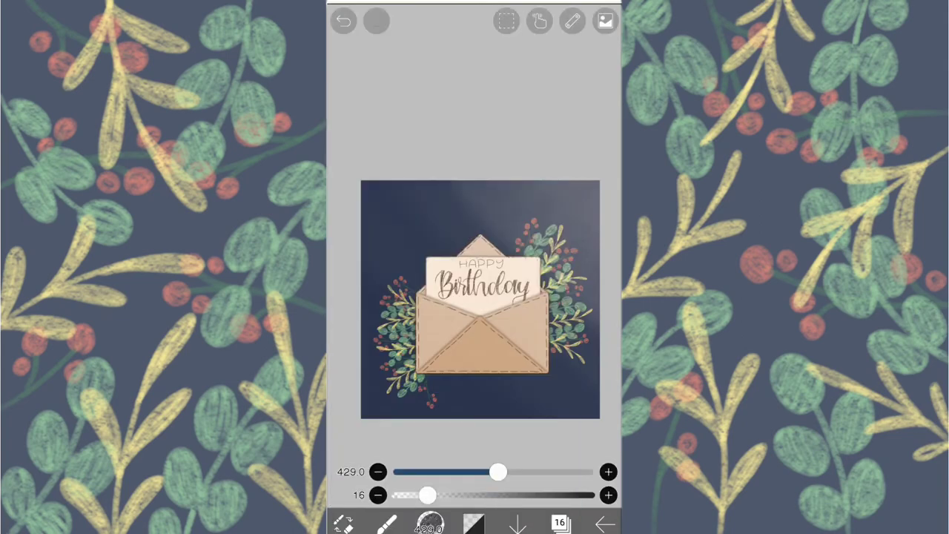
pyautogui.hotkey('ctrl', 'z')
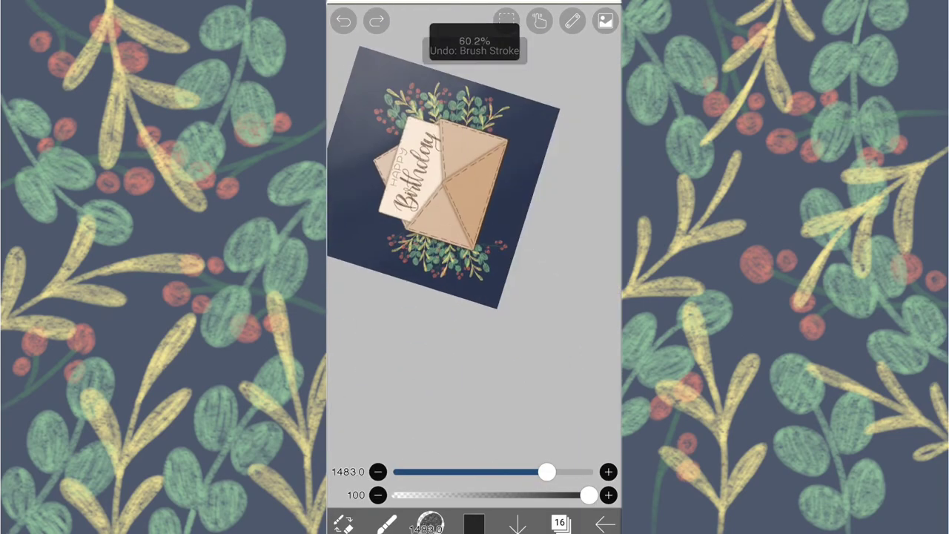
pyautogui.hotkey('ctrl', 'z')
# - Blur the dark grey shadow with Gaussian Blur
pyautogui.scroll(-3, 460, 223)
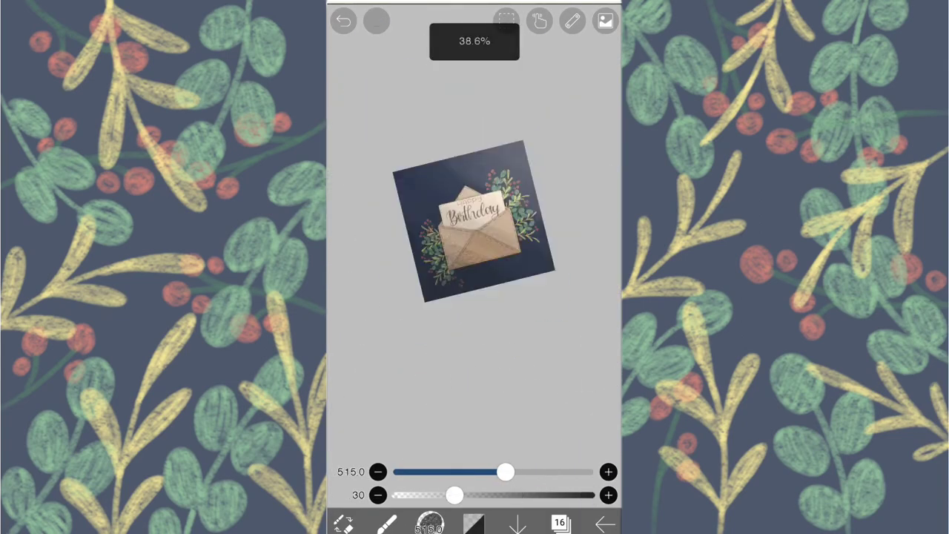
pyautogui.click(342, 523)
pyautogui.click(409, 281)
pyautogui.click(599, 365)
pyautogui.click(608, 431)
pyautogui.click(561, 524)
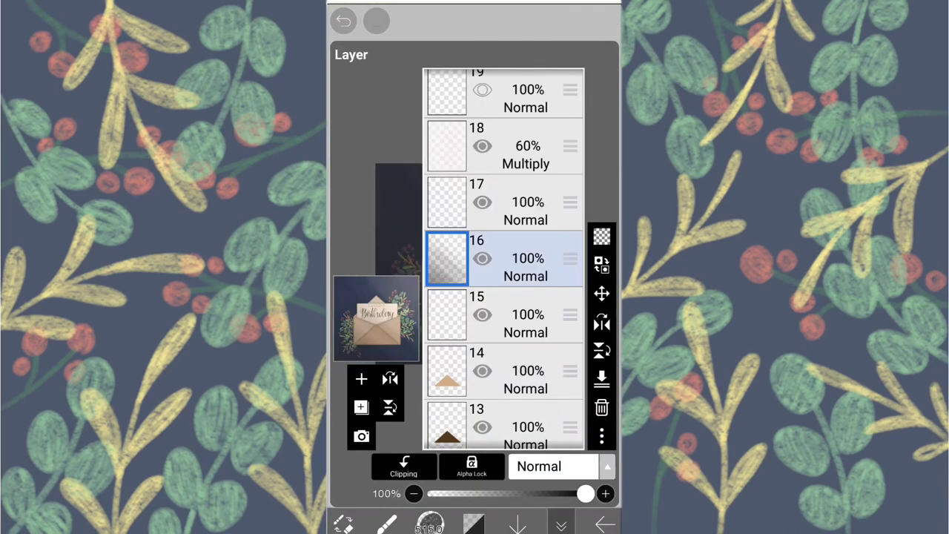
# - Set both layer 16 and layer 17 to Pin Light blending
pyautogui.click(553, 466)
pyautogui.moveTo(496, 275); pyautogui.dragTo(496, 141)
pyautogui.moveTo(512, 356); pyautogui.dragTo(512, 261)
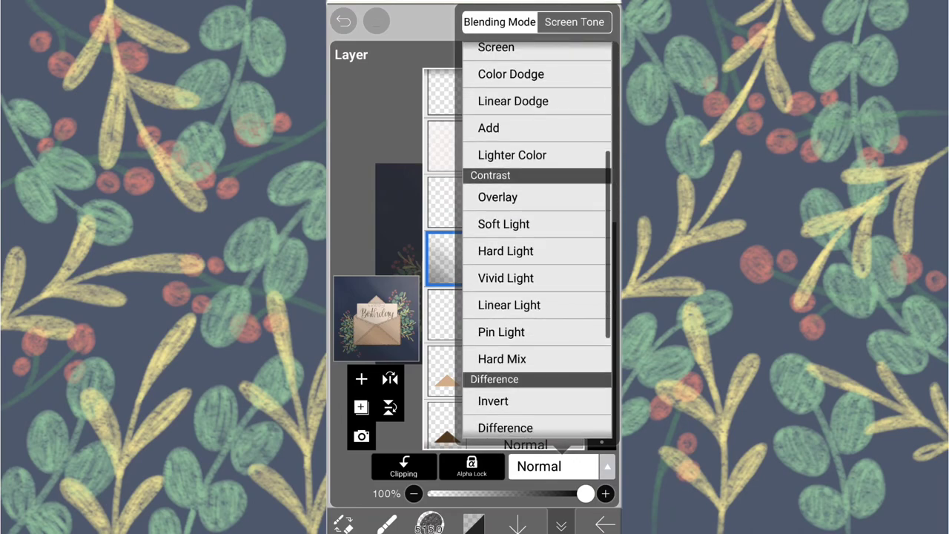
pyautogui.click(502, 331)
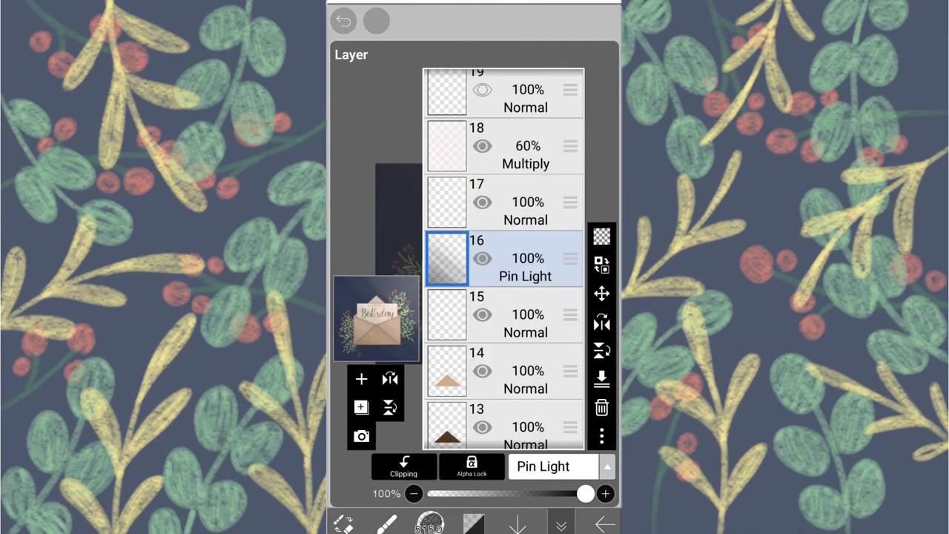
pyautogui.click(519, 201)
pyautogui.click(557, 466)
pyautogui.moveTo(519, 371); pyautogui.dragTo(519, 107)
pyautogui.click(502, 210)
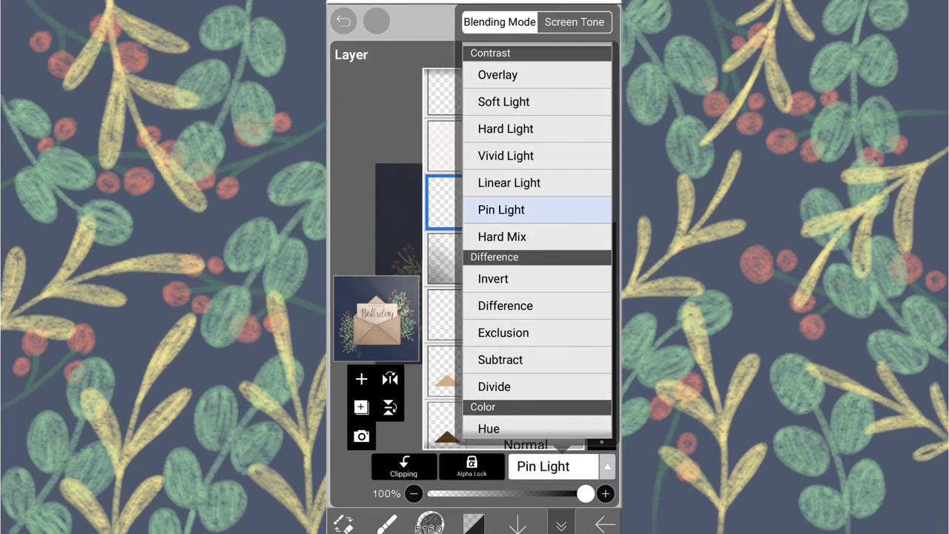
pyautogui.click(561, 525)
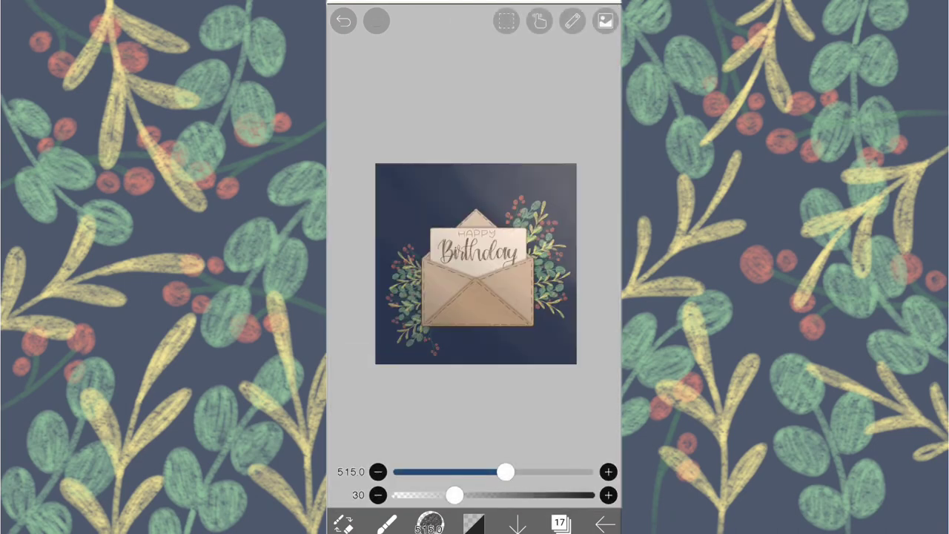
# - Switch layer 17 to Hard Mix at 49%, keeping layer 16 Pin Light at 50%
pyautogui.click(562, 524)
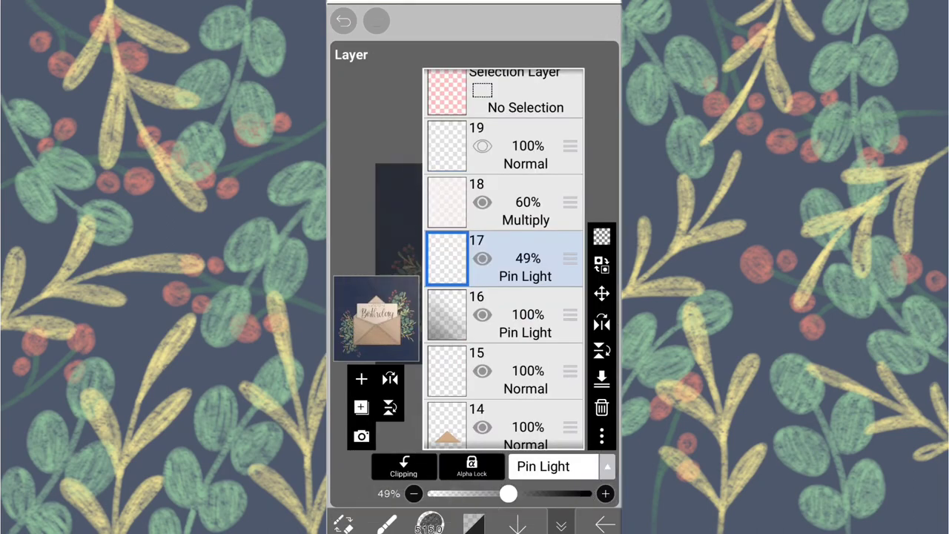
pyautogui.click(526, 315)
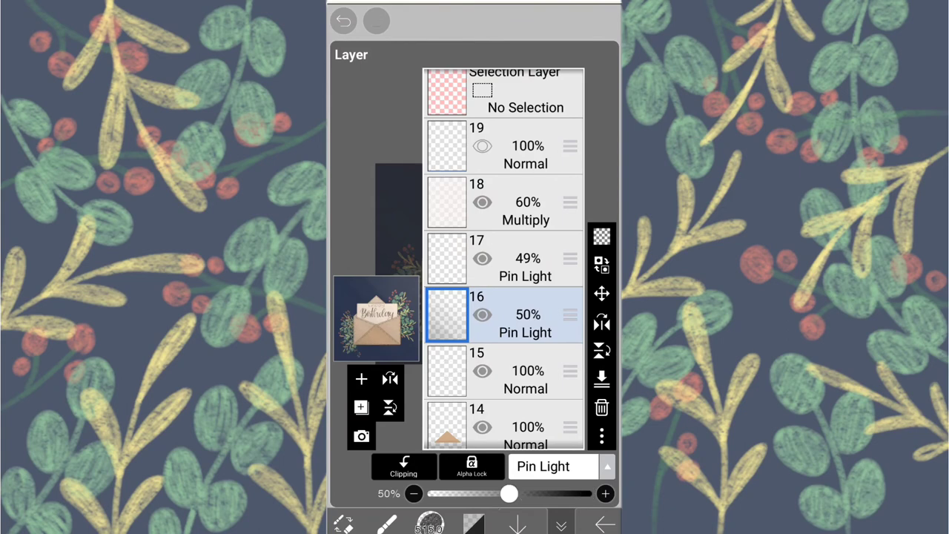
pyautogui.click(525, 258)
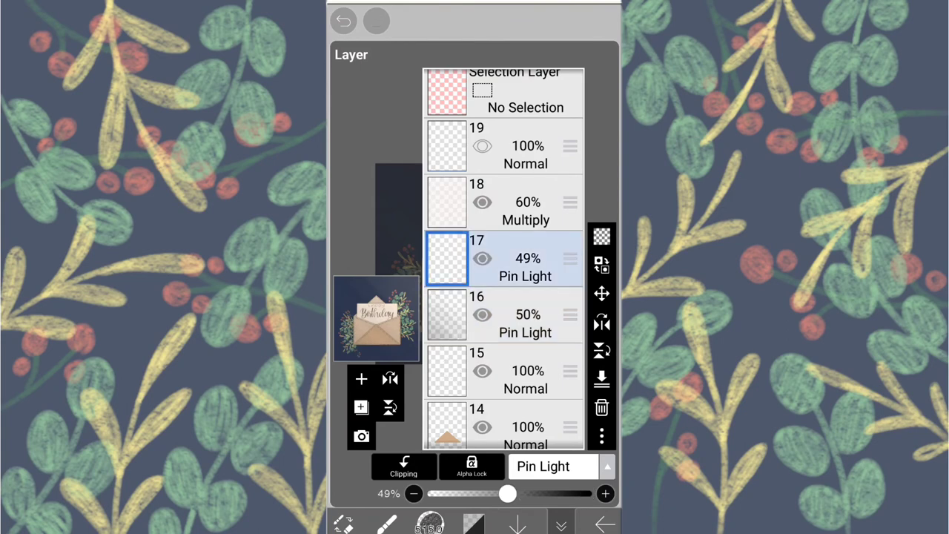
pyautogui.click(553, 466)
pyautogui.click(519, 267)
pyautogui.click(519, 309)
pyautogui.click(519, 267)
pyautogui.press('Escape')
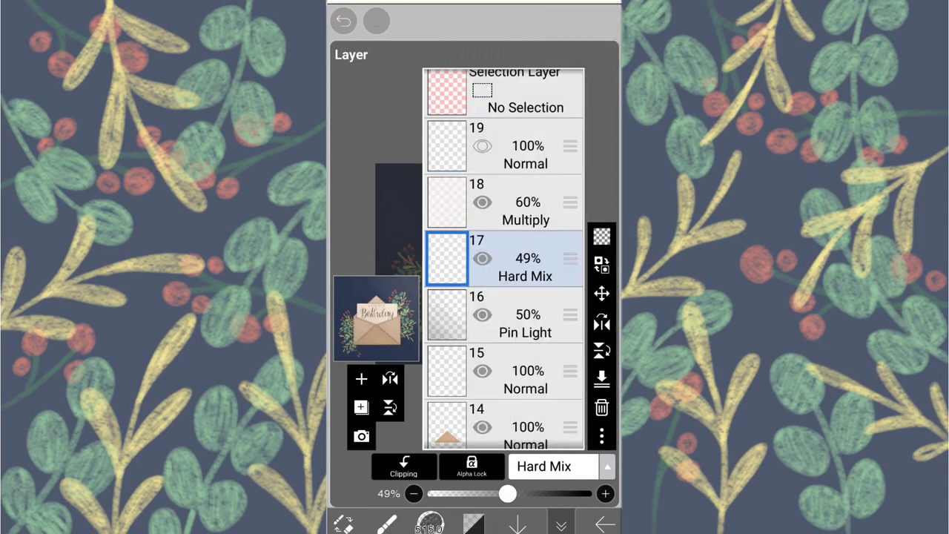
pyautogui.press('Escape')
pyautogui.moveTo(475, 245); pyautogui.dragTo(445, 222)
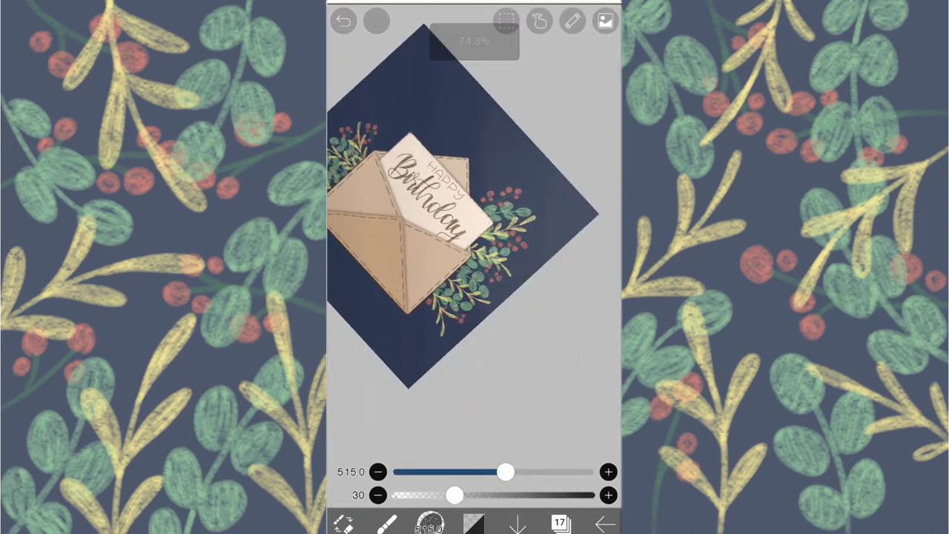
# - Pick the very pale pink #FFF3F3 as the brush colour
pyautogui.click(342, 524)
pyautogui.click(342, 524)
pyautogui.click(475, 524)
pyautogui.moveTo(393, 263); pyautogui.dragTo(458, 205)
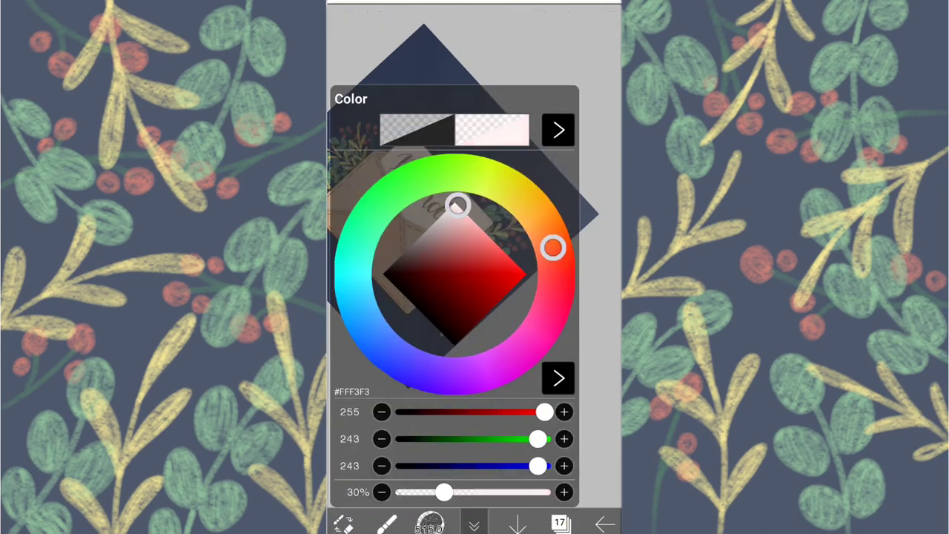
pyautogui.click(475, 524)
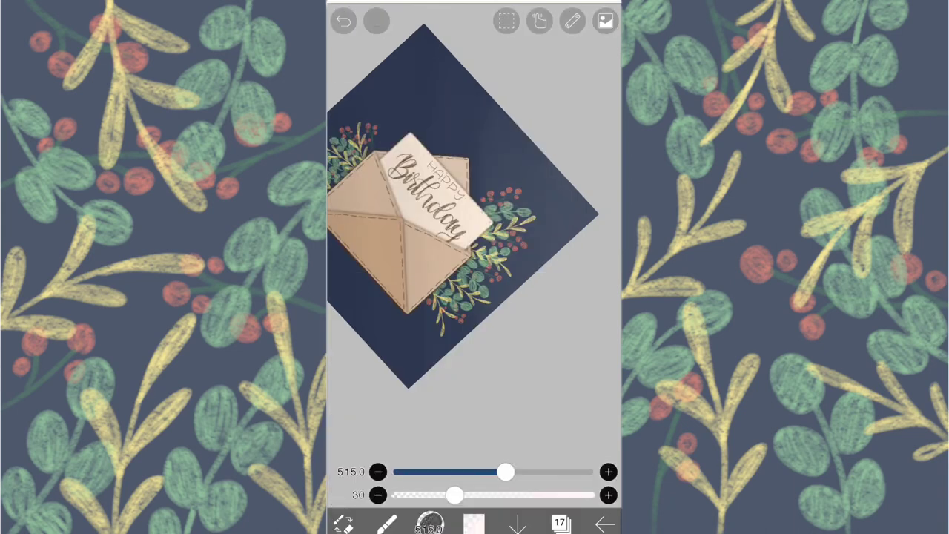
# - Set the brush to size 288 and opacity 12, undoing a stray stroke
pyautogui.moveTo(505, 472); pyautogui.dragTo(483, 472)
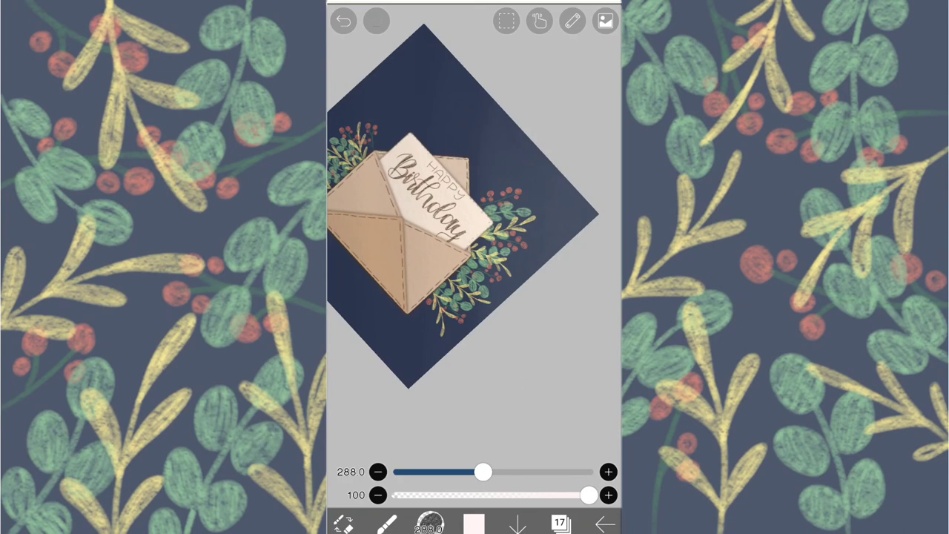
pyautogui.moveTo(588, 495); pyautogui.dragTo(420, 495)
pyautogui.hotkey('ctrl', 'z')
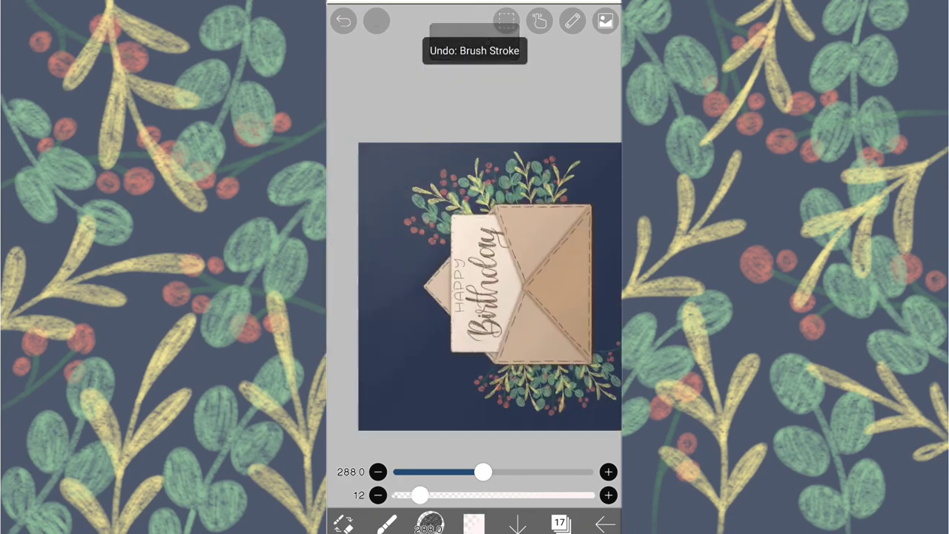
pyautogui.scroll(-3, 490, 286)
pyautogui.scroll(-1, 456, 223)
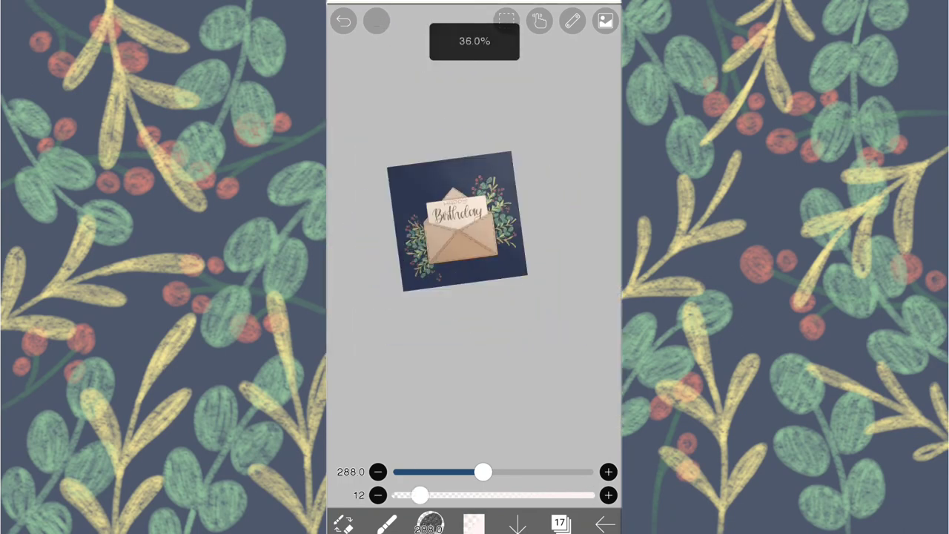
pyautogui.scroll(3, 466, 250)
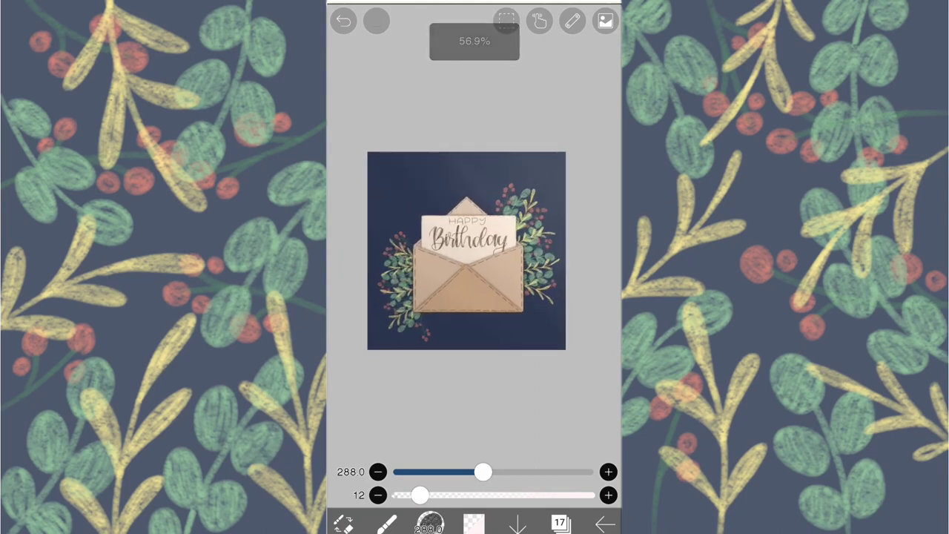
pyautogui.scroll(2, 467, 250)
# - Lower light layer 17's opacity to 38%
pyautogui.click(562, 524)
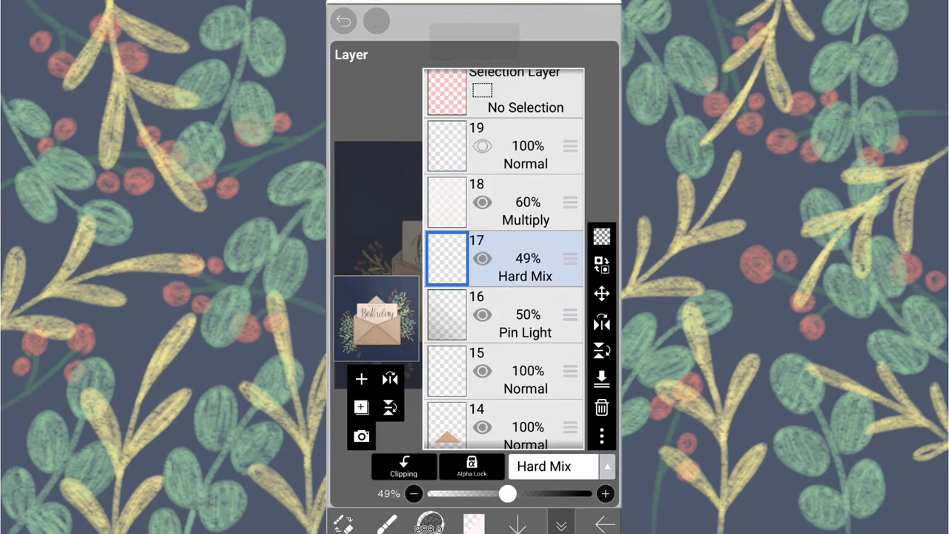
pyautogui.moveTo(508, 494); pyautogui.dragTo(466, 494)
pyautogui.click(561, 524)
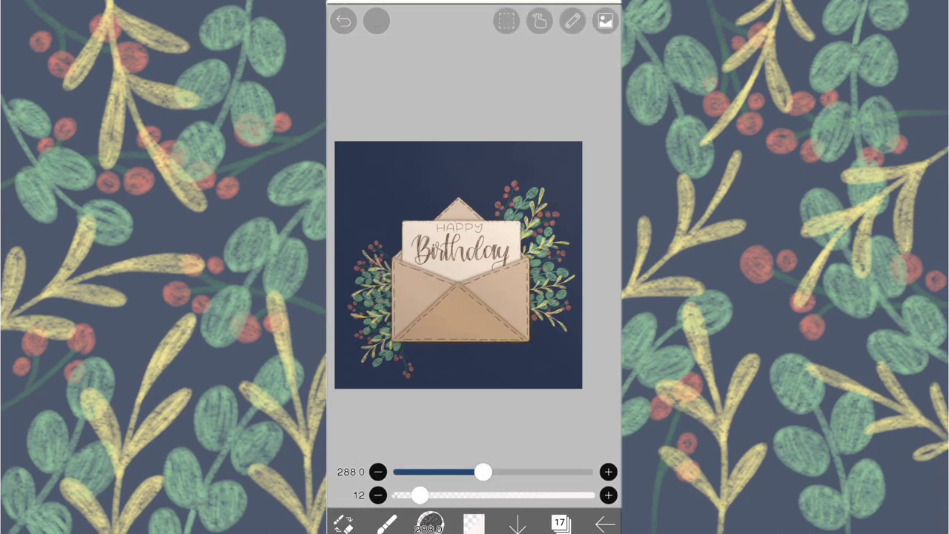
pyautogui.click(344, 21)
pyautogui.click(561, 524)
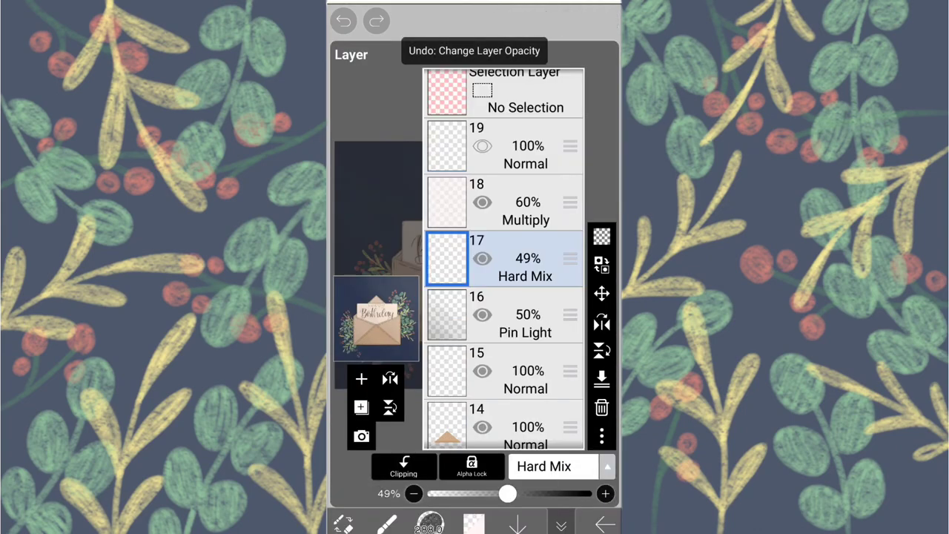
pyautogui.moveTo(505, 494); pyautogui.dragTo(490, 494)
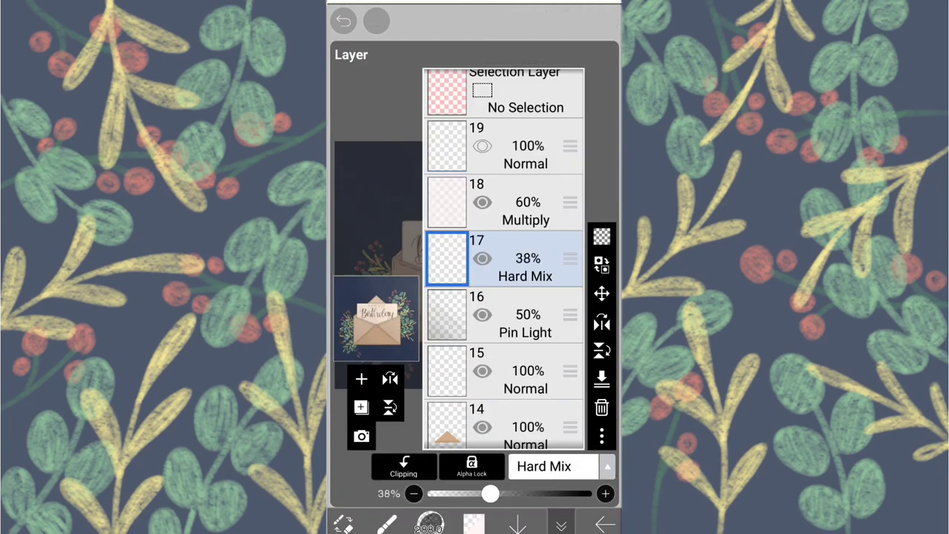
# - Set shading layer 16 to 69% and raise Multiply layer 18 to 100% opacity
pyautogui.click(505, 314)
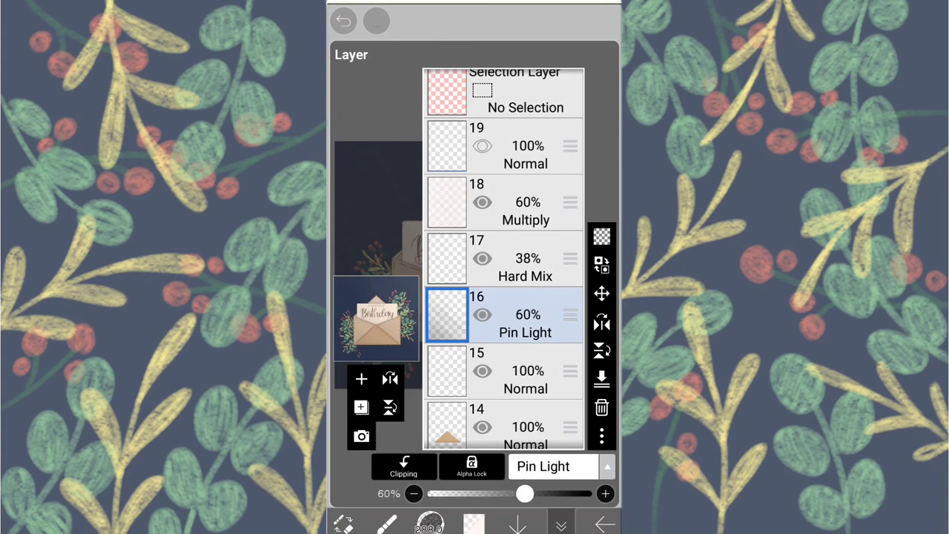
pyautogui.click(562, 524)
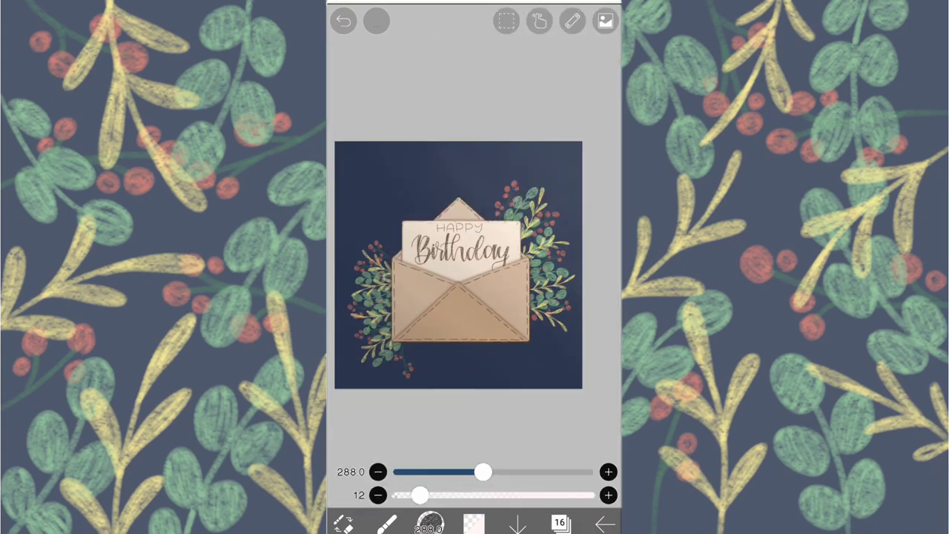
pyautogui.scroll(2, 470, 273)
pyautogui.click(561, 524)
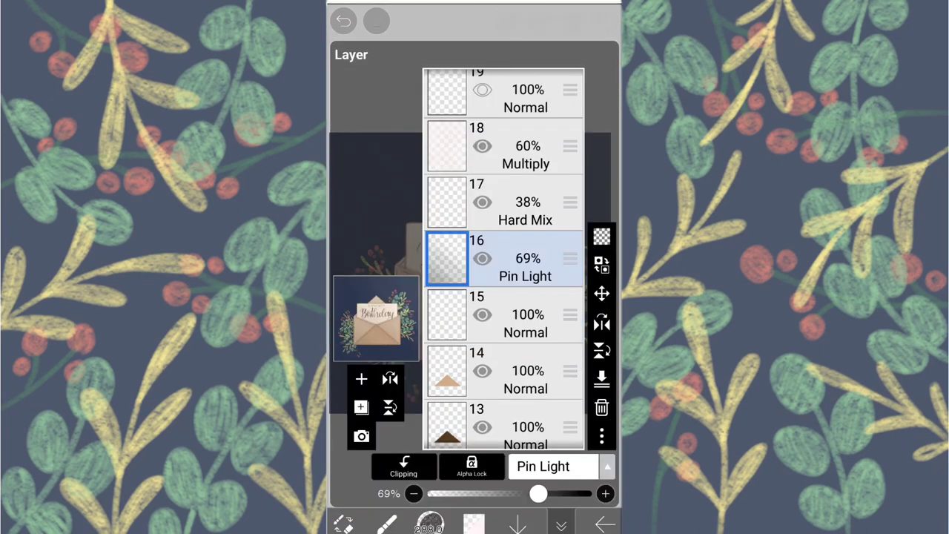
pyautogui.click(505, 146)
pyautogui.moveTo(525, 494); pyautogui.dragTo(591, 493)
pyautogui.click(562, 523)
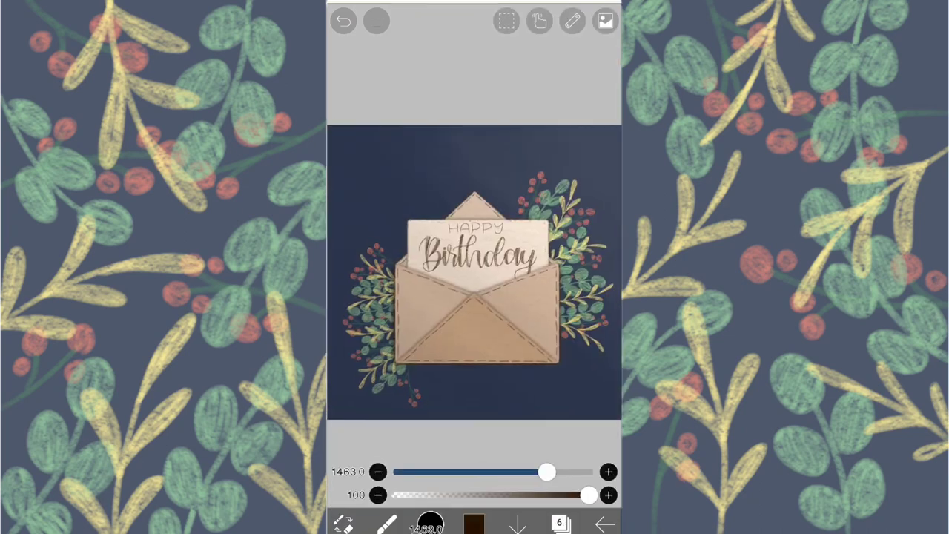
# - Pick dark brown and hand-letter the M of 'Mom' beneath 'Birthday' at brush size 7.9
pyautogui.click(474, 523)
pyautogui.click(558, 131)
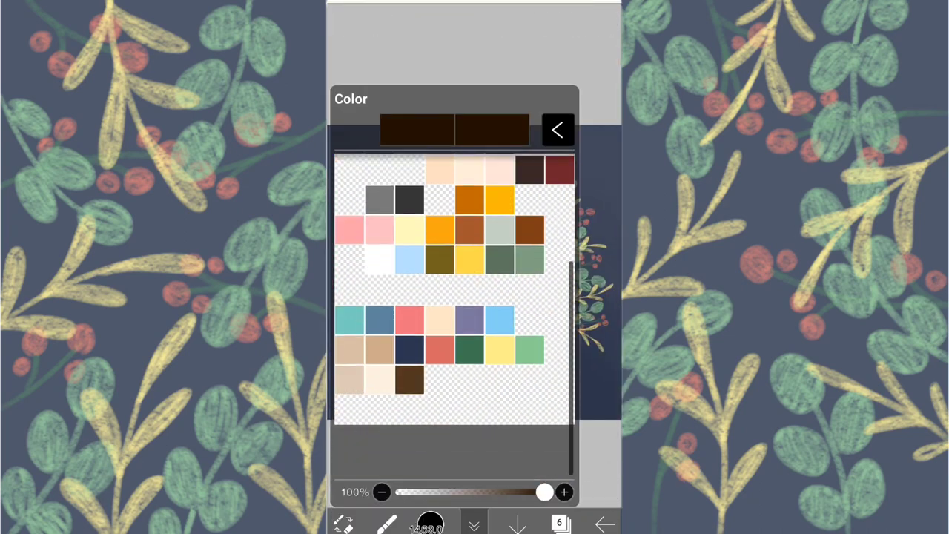
pyautogui.scroll(2, 454, 312)
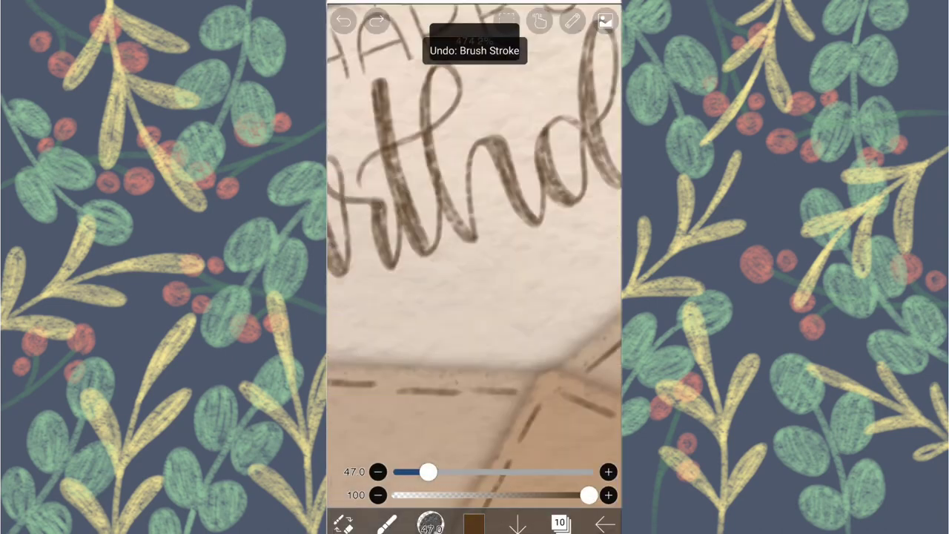
pyautogui.moveTo(423, 371); pyautogui.dragTo(480, 371)
pyautogui.moveTo(475, 241)
pyautogui.mouseDown()
pyautogui.moveTo(438, 363)
pyautogui.moveTo(407, 250)
pyautogui.mouseUp()
pyautogui.moveTo(356, 319); pyautogui.dragTo(435, 319)
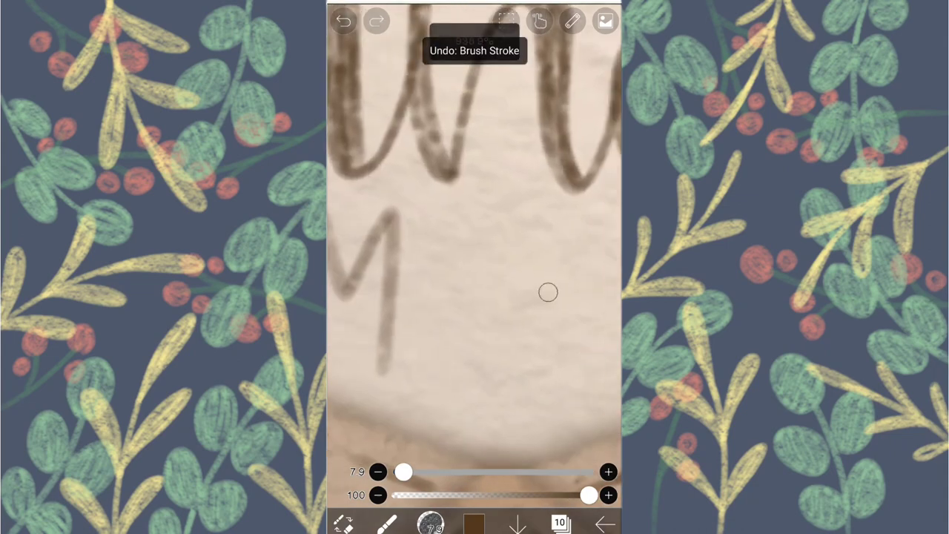
pyautogui.moveTo(416, 182); pyautogui.dragTo(412, 186)
pyautogui.moveTo(348, 222)
pyautogui.mouseDown()
pyautogui.moveTo(538, 193)
pyautogui.moveTo(388, 408)
pyautogui.moveTo(560, 282)
pyautogui.moveTo(393, 236)
pyautogui.mouseUp()
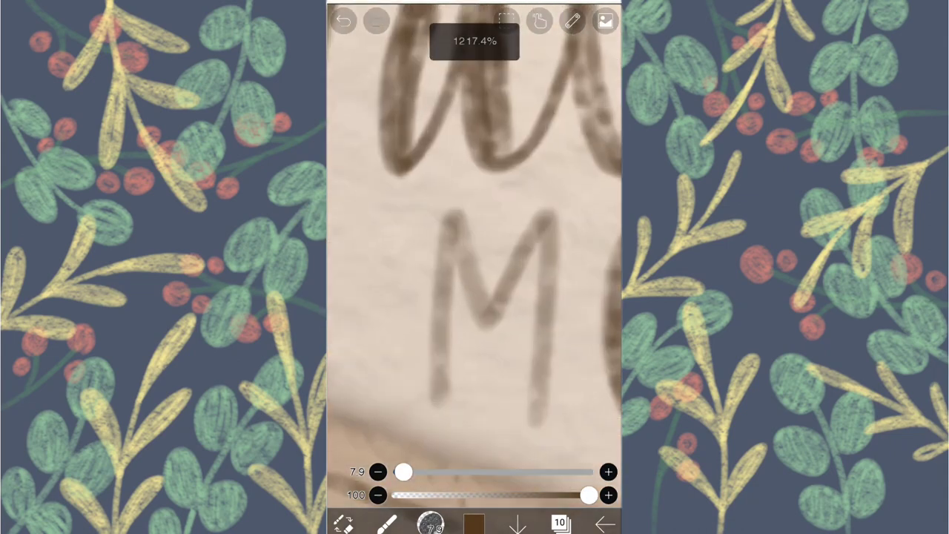